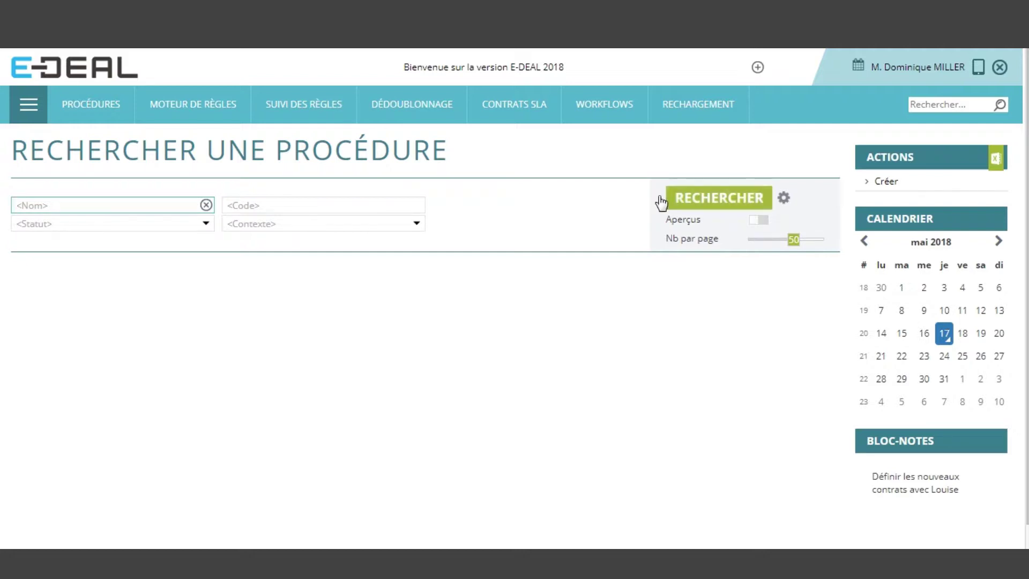
# Show the application module tiles, from Sales and Marketing through Automation and Admin
pyautogui.moveTo(572, 118)
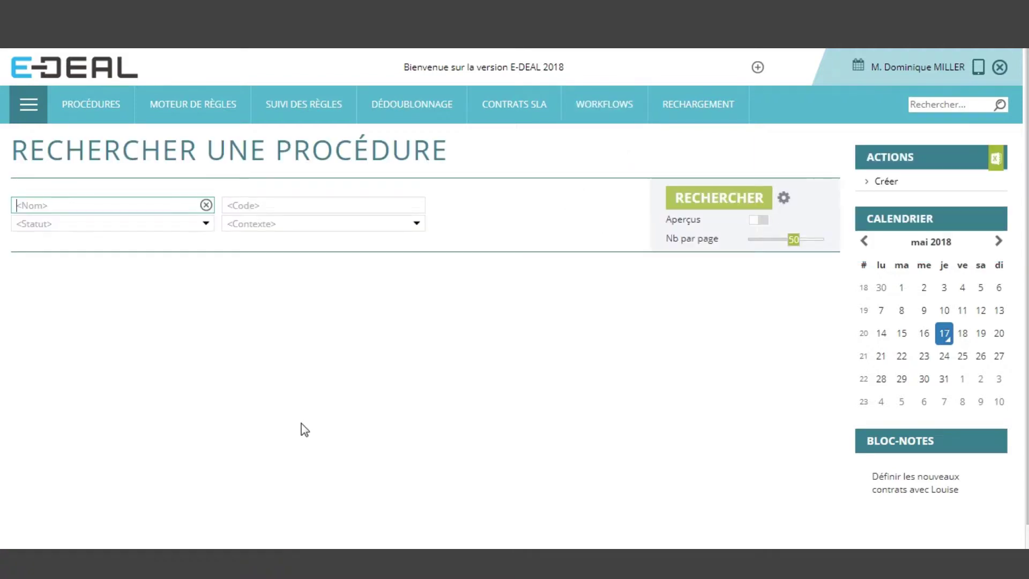
pyautogui.click(42, 112)
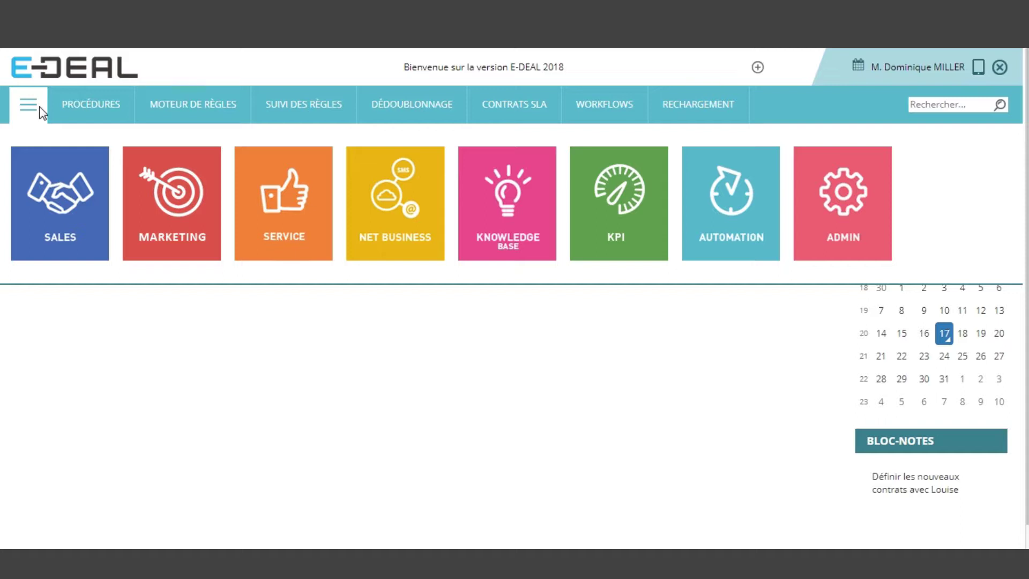
# Browse the module menus, then go to MOTEUR DE RÈGLES > Gérer les règles
pyautogui.click(253, 347)
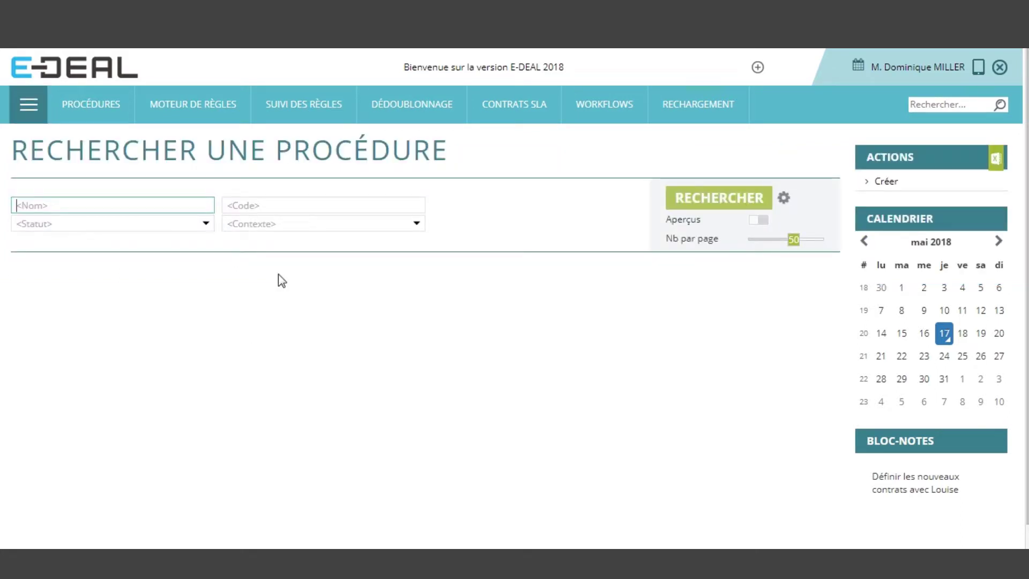
pyautogui.click(37, 103)
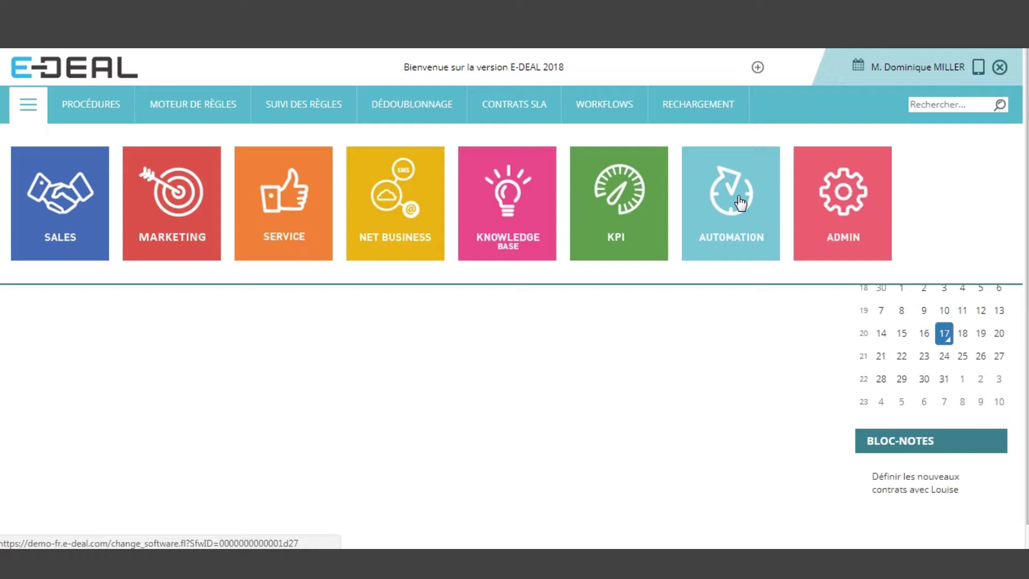
pyautogui.click(603, 115)
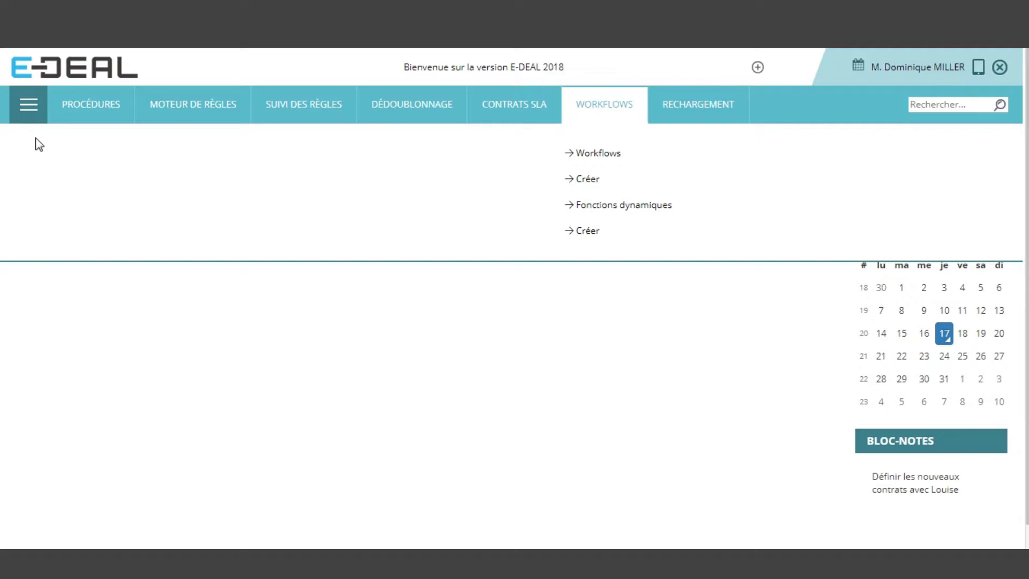
pyautogui.moveTo(72, 110)
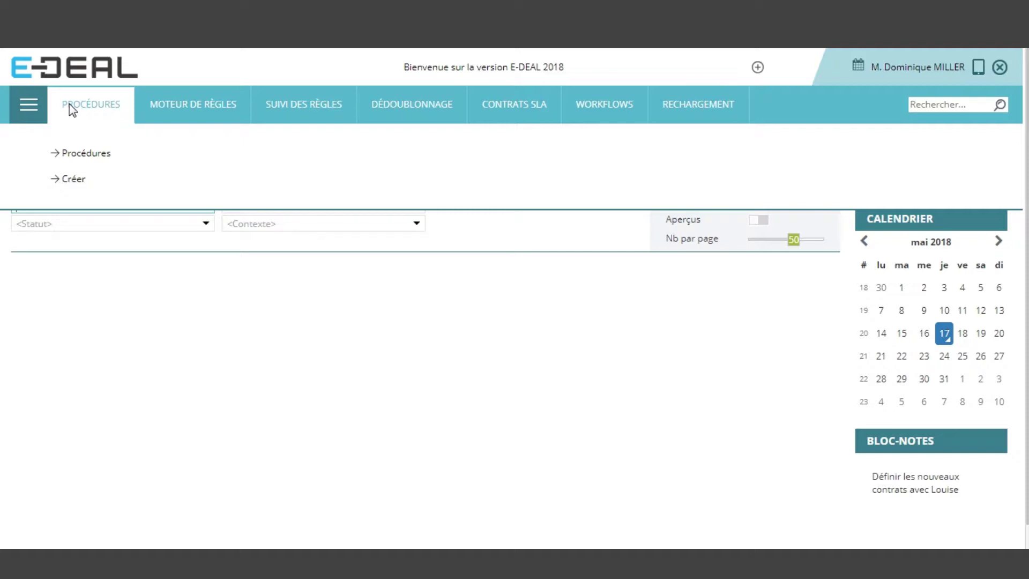
pyautogui.moveTo(528, 123)
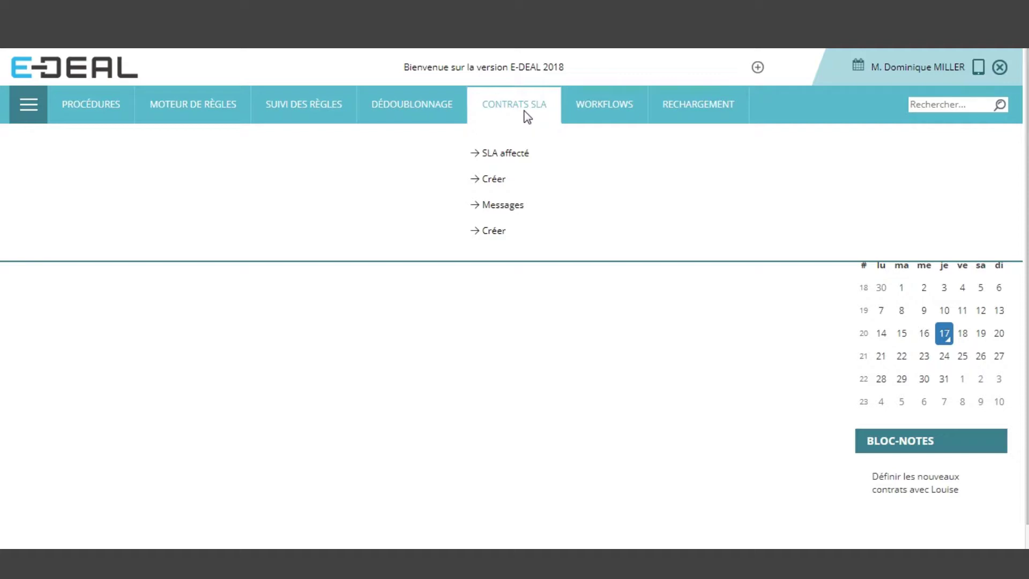
pyautogui.moveTo(435, 115)
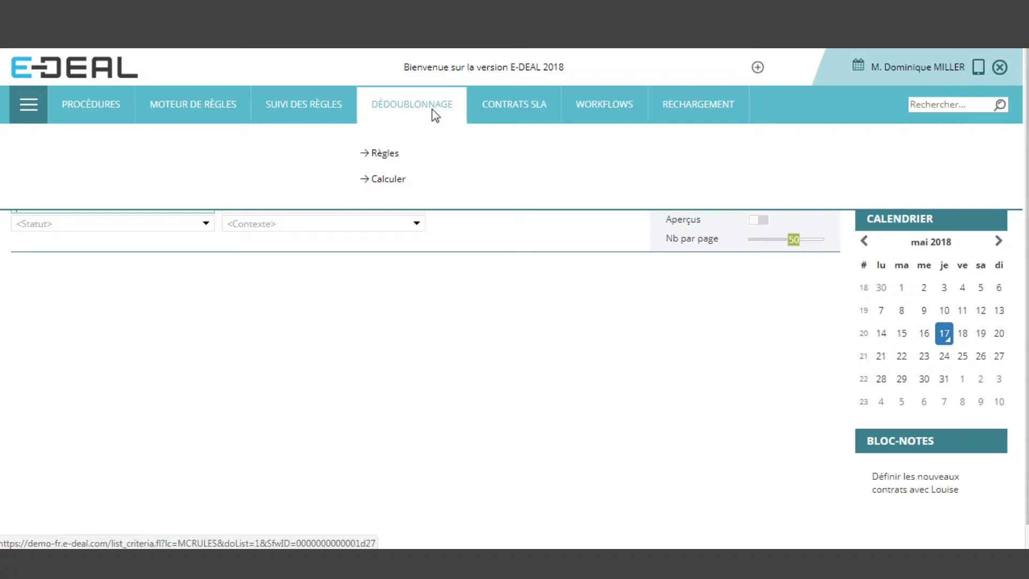
pyautogui.moveTo(213, 111)
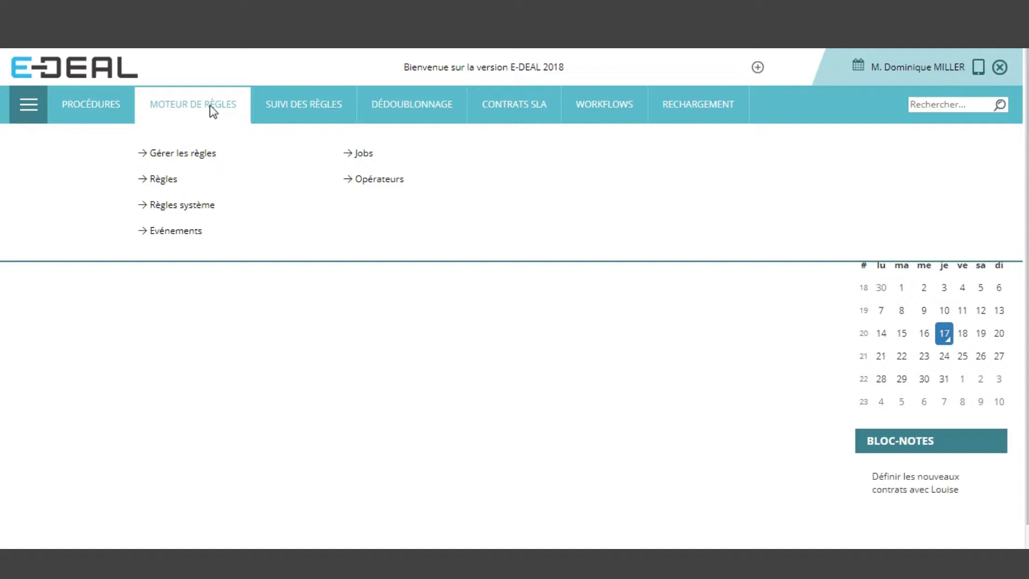
pyautogui.click(166, 160)
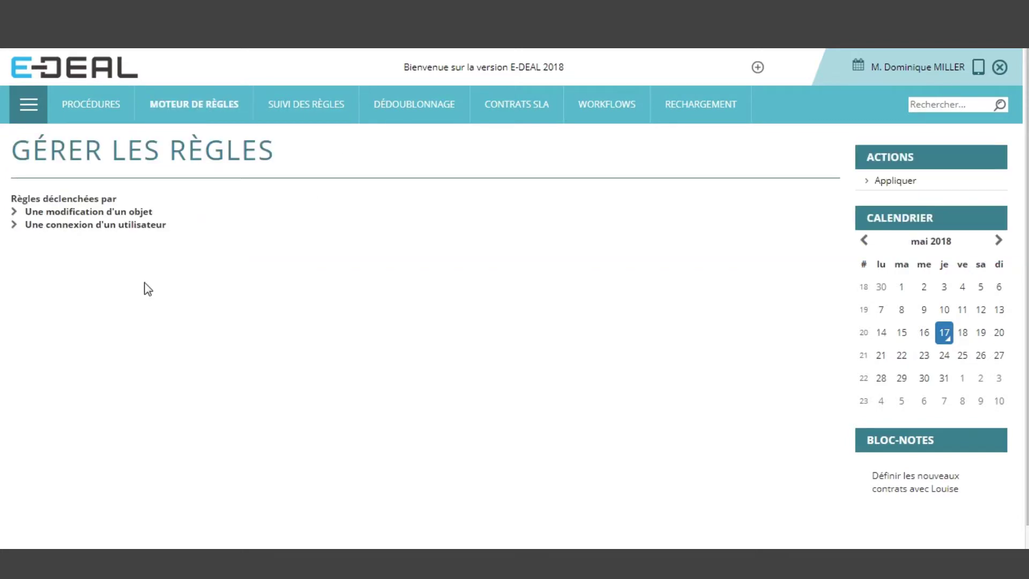
# Expand 'Une modification d'un objet' and look through the Ajouter... object-type list without adding one
pyautogui.click(126, 214)
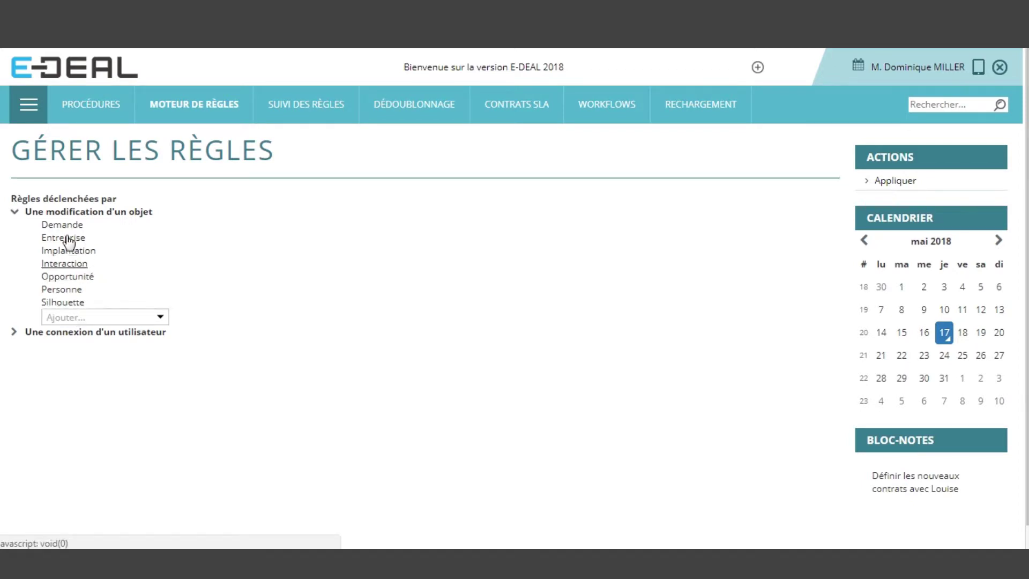
pyautogui.click(161, 320)
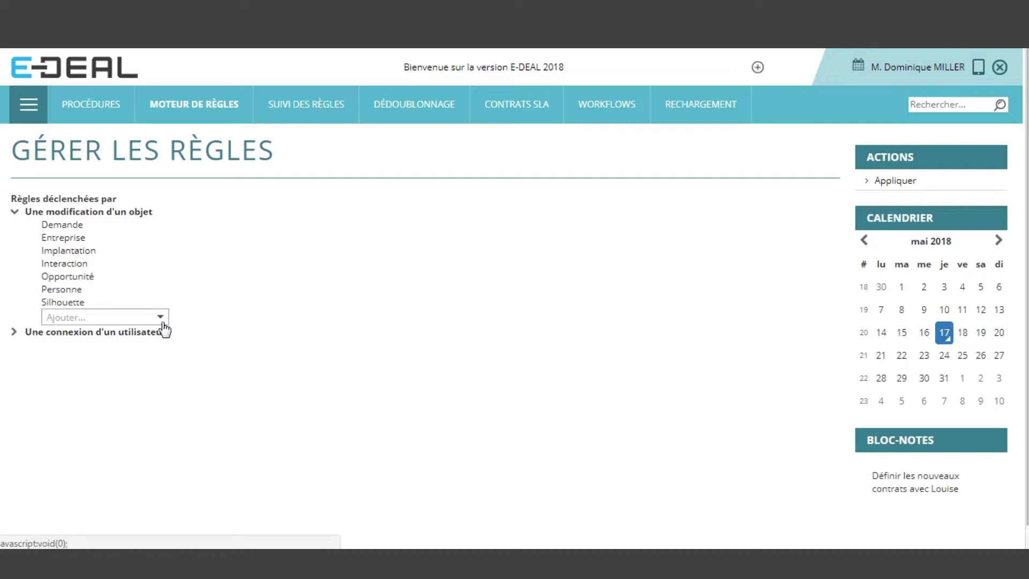
pyautogui.click(161, 321)
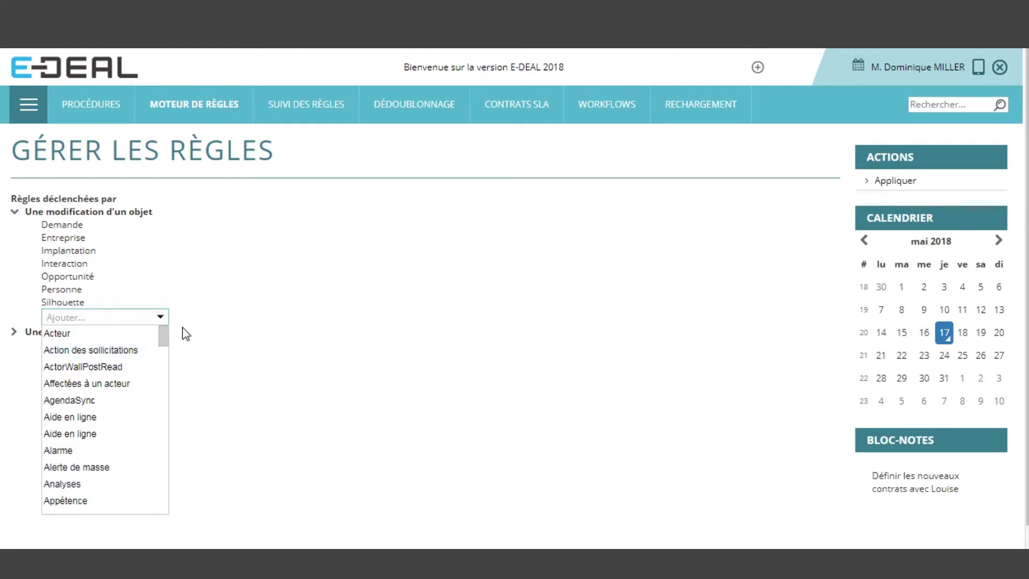
pyautogui.click(244, 364)
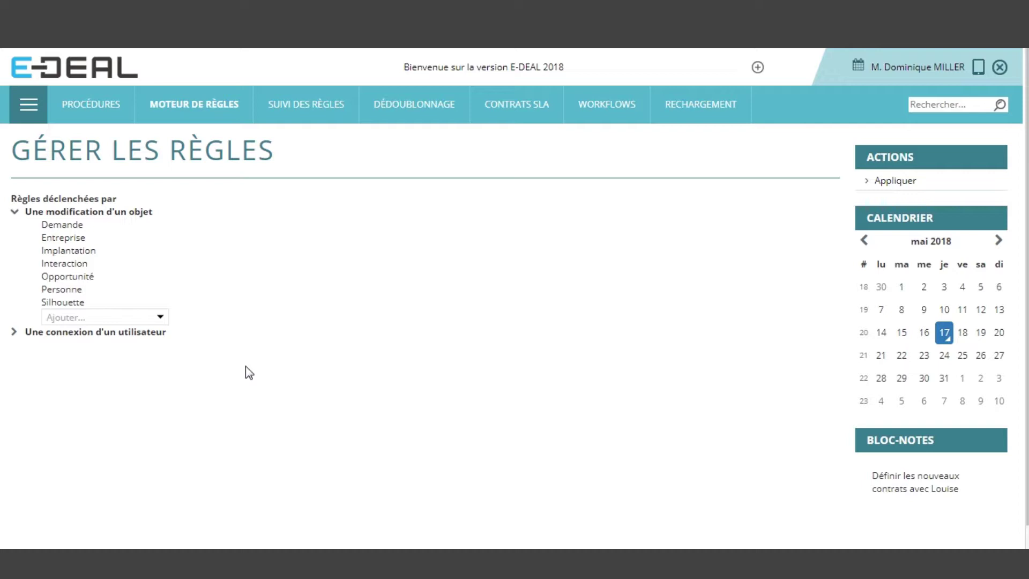
# On Personne, expand Création and create a new rule under 'Après la création'
pyautogui.click(59, 291)
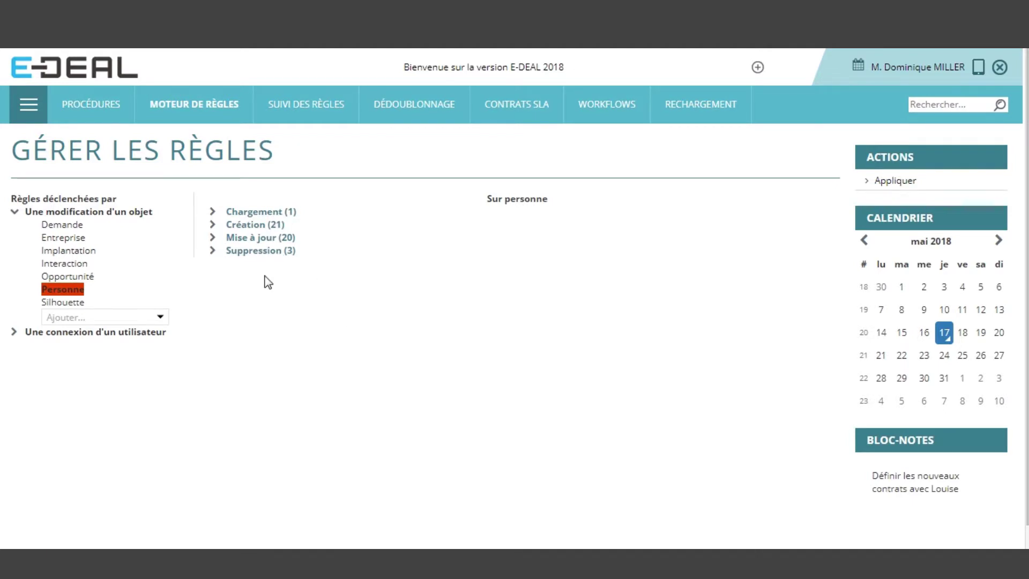
pyautogui.click(253, 225)
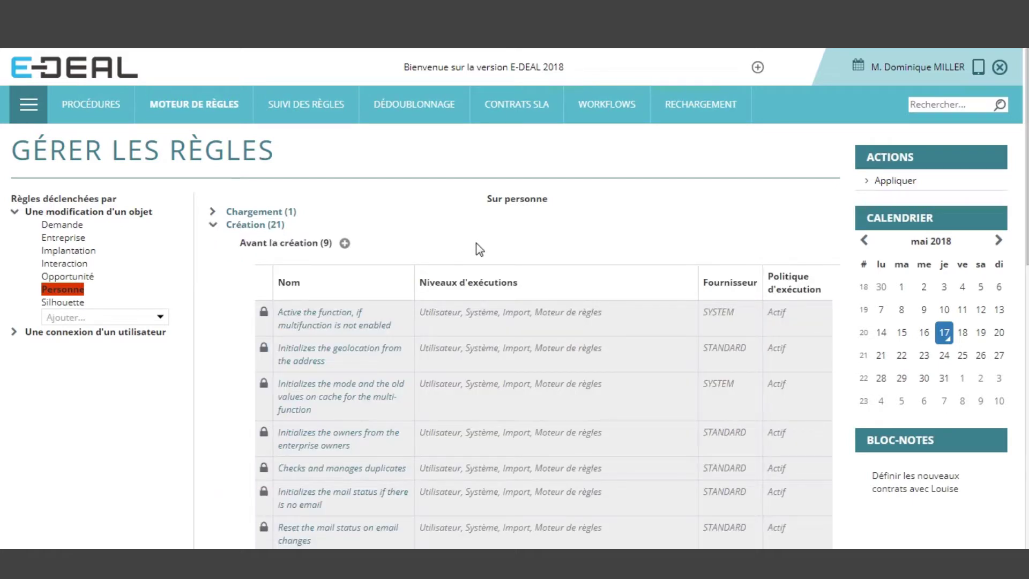
pyautogui.scroll(-7, 526, 257)
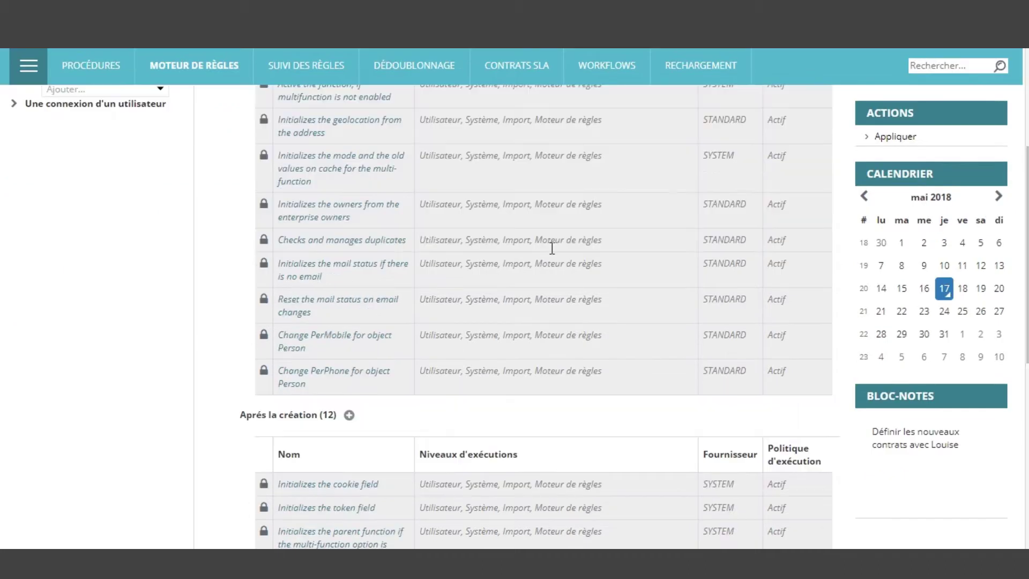
pyautogui.scroll(6, 570, 273)
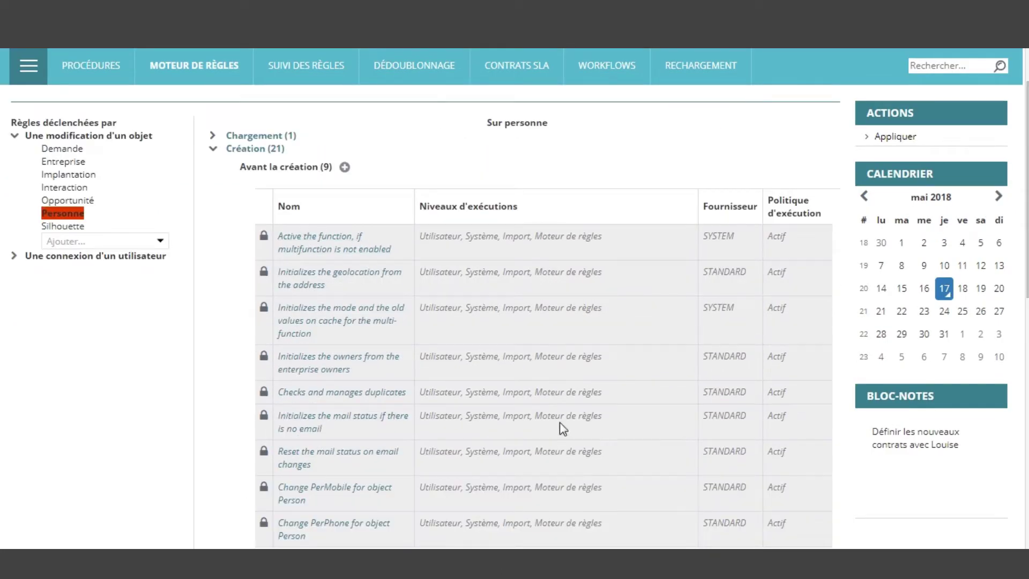
pyautogui.scroll(-4, 395, 294)
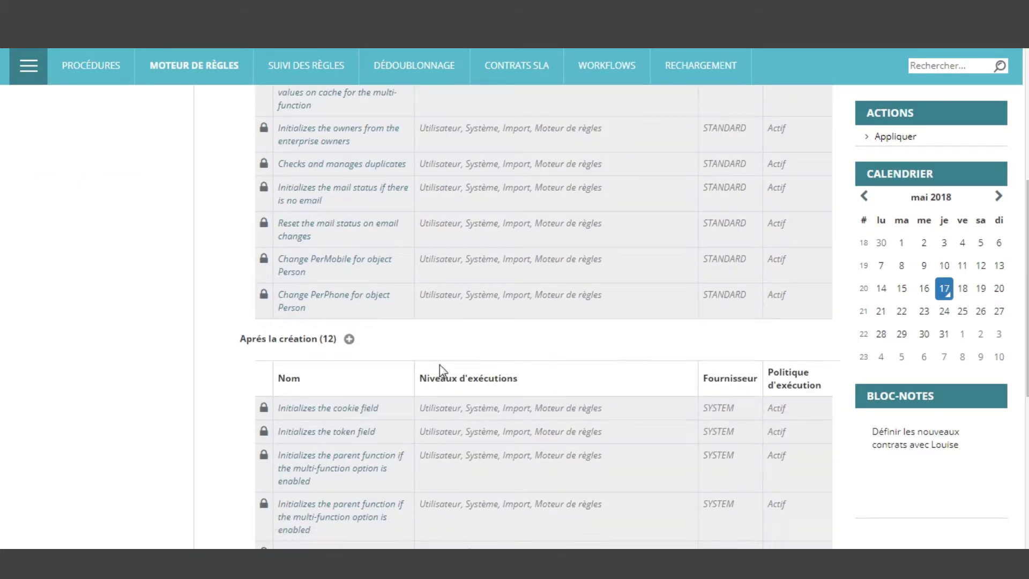
pyautogui.click(349, 339)
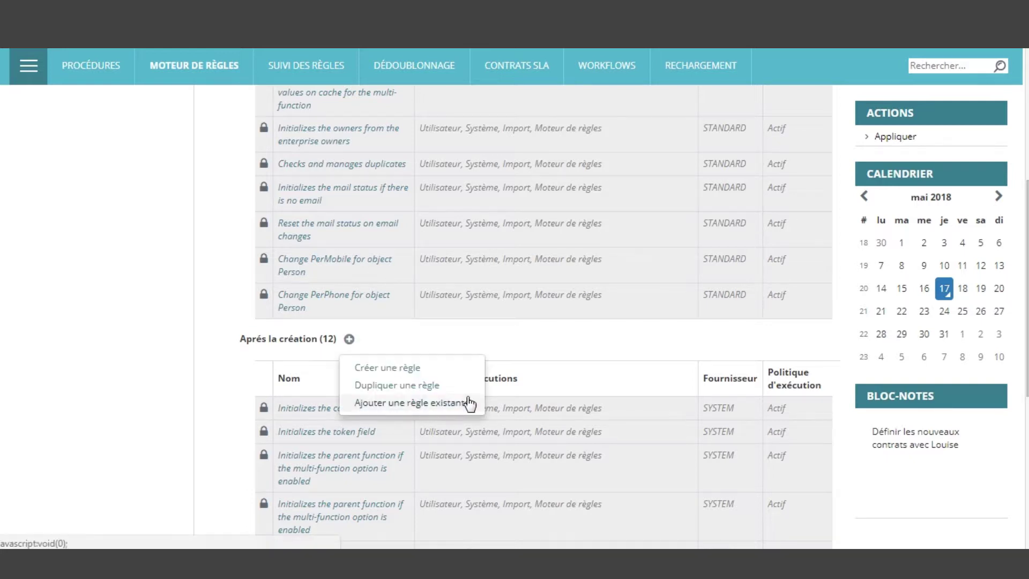
pyautogui.click(448, 369)
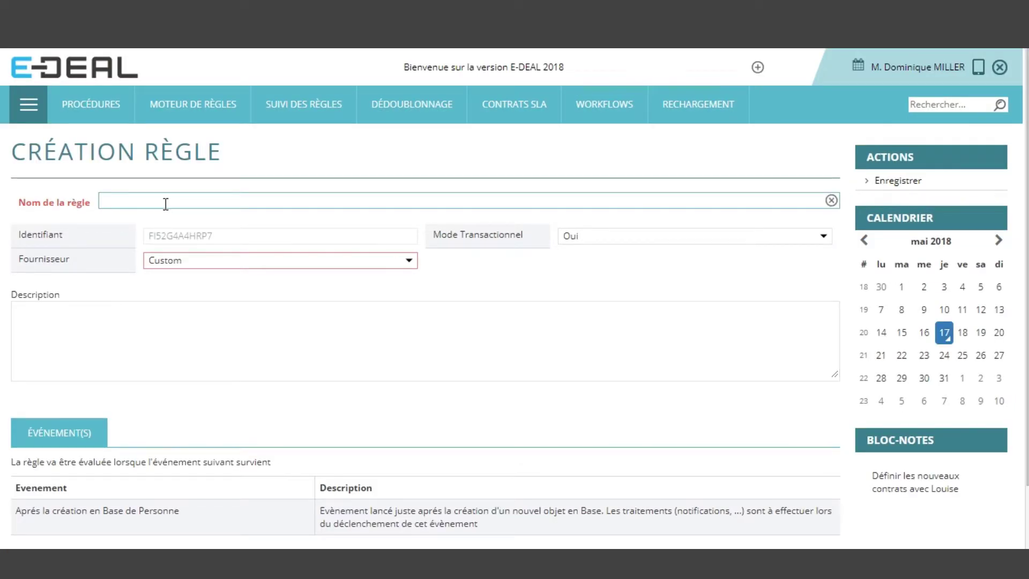
# Name the rule 'Welcome pack - prescipteurs' and start adding a condition
pyautogui.write('Welcome pack')
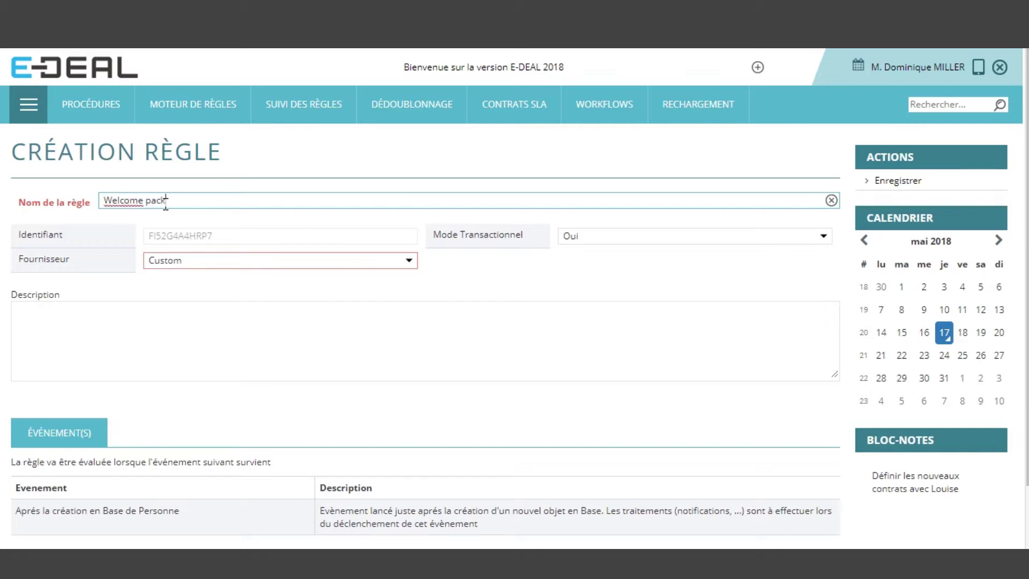
pyautogui.write(' - prescipteurs')
pyautogui.click(298, 372)
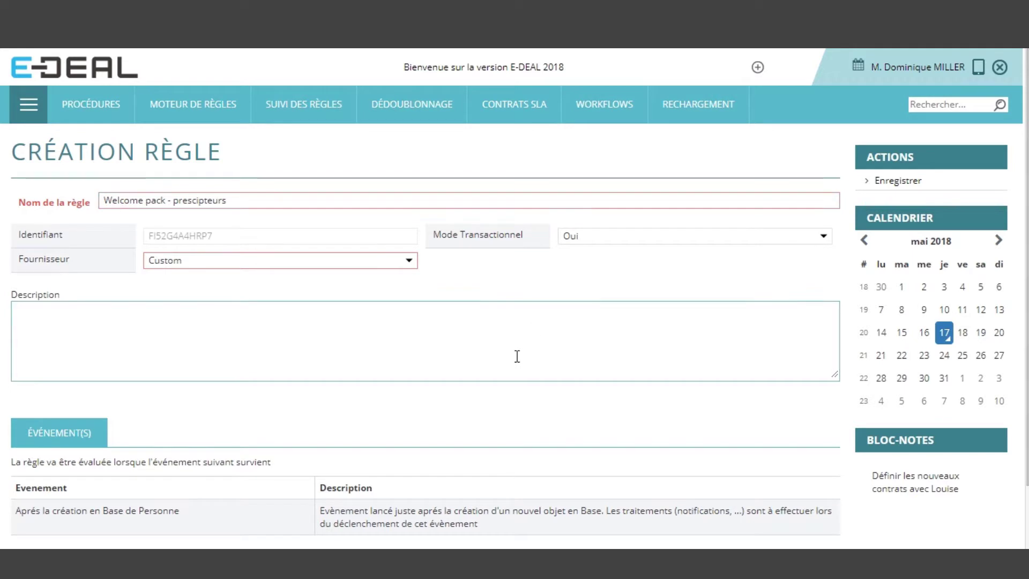
pyautogui.scroll(-2, 512, 370)
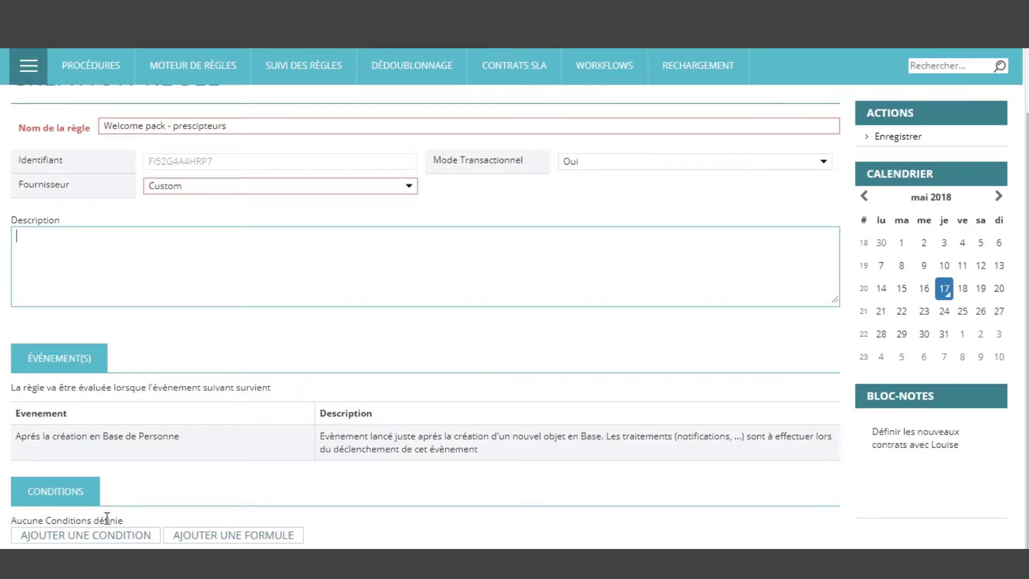
pyautogui.click(121, 538)
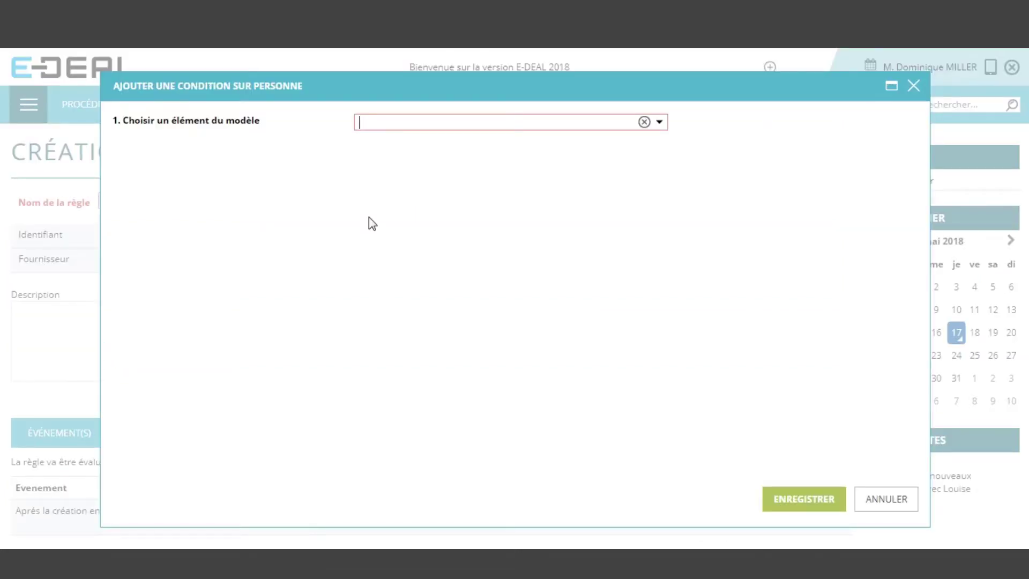
# Save a condition on Personne e-mail with operator ISNOTNULL - n'est pas vide
pyautogui.click(659, 122)
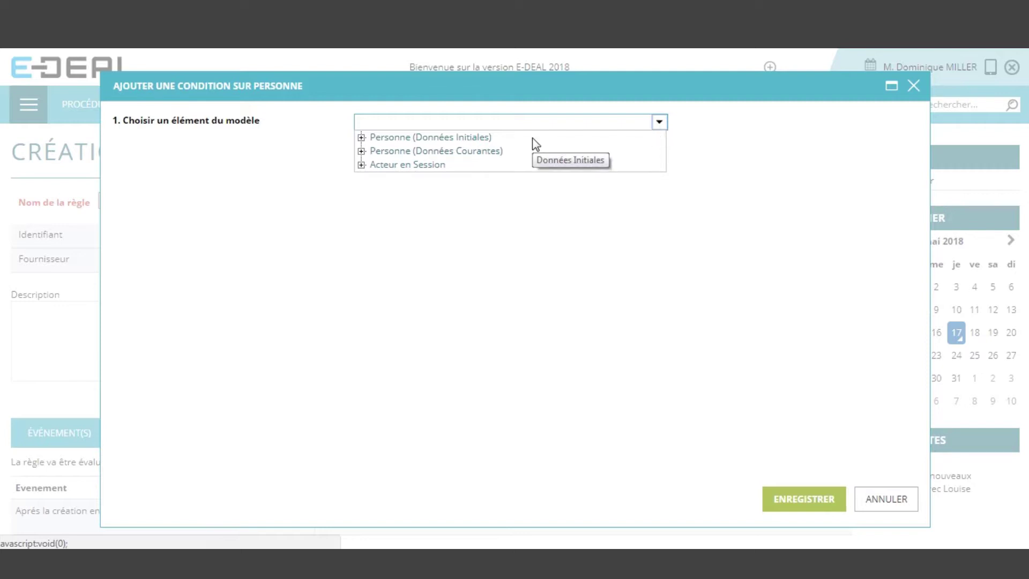
pyautogui.click(361, 151)
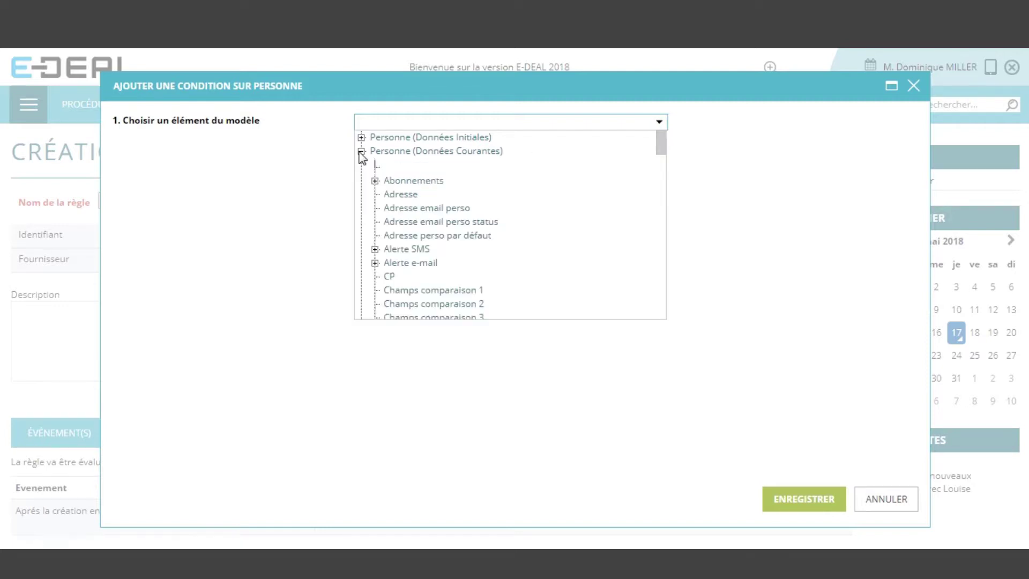
pyautogui.moveTo(662, 145); pyautogui.dragTo(666, 316)
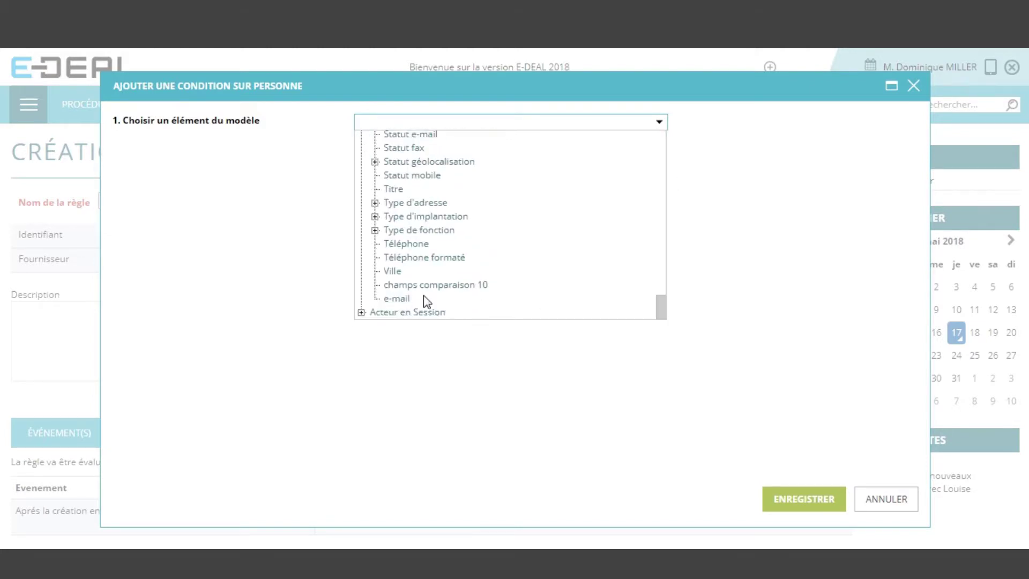
pyautogui.click(406, 299)
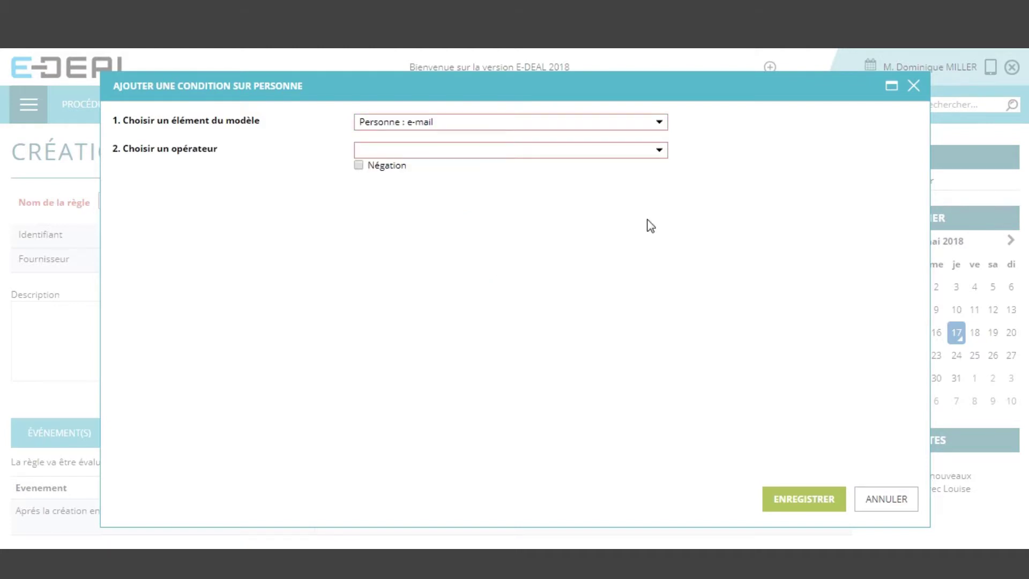
pyautogui.click(662, 152)
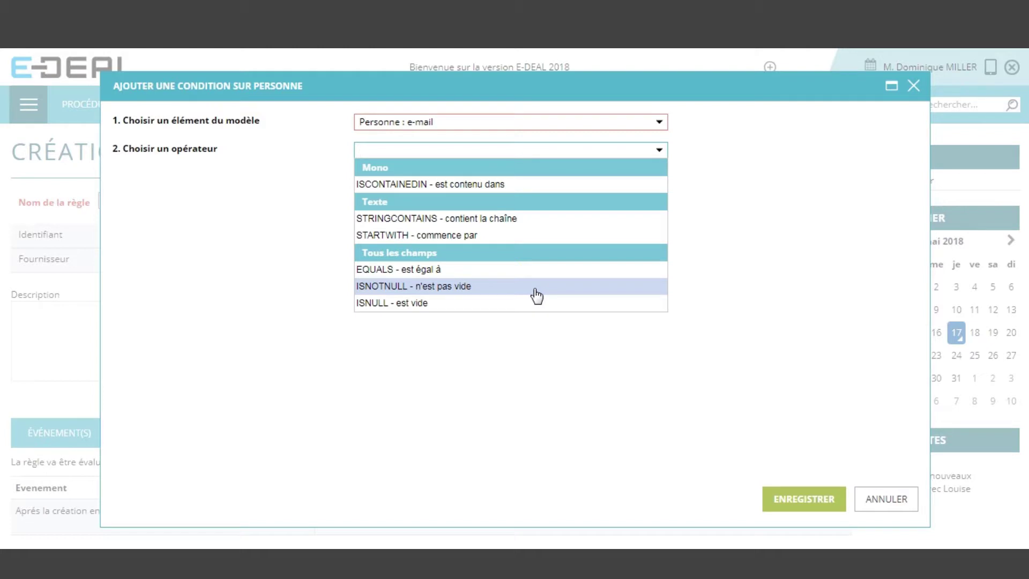
pyautogui.click(536, 286)
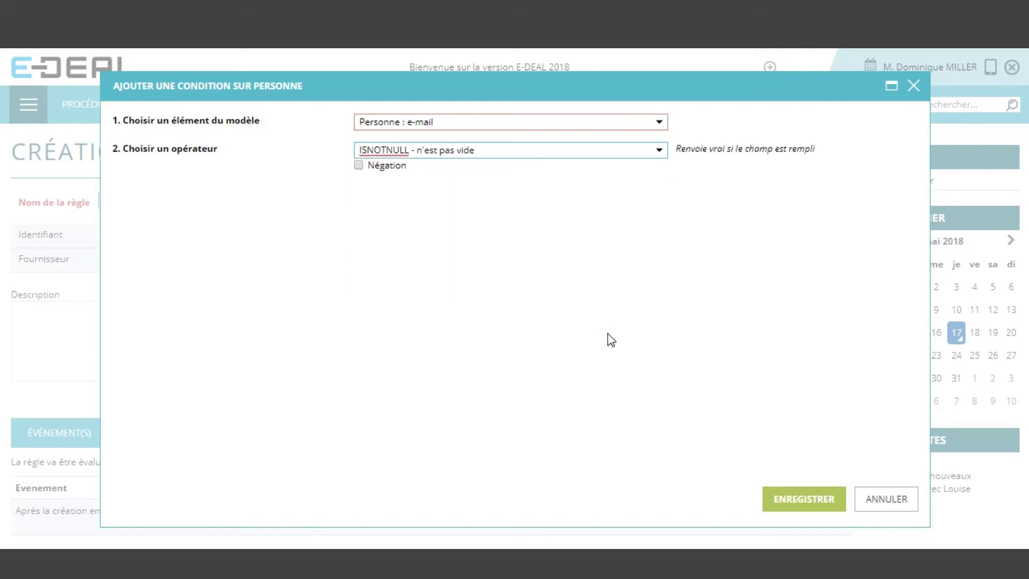
pyautogui.click(804, 506)
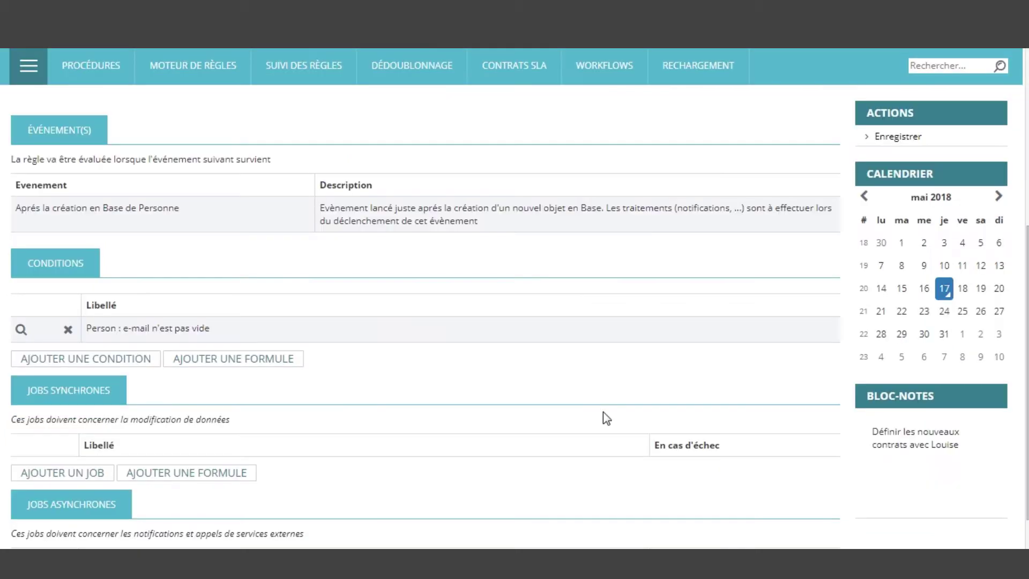
# Start a new condition on the Personne (Données Courantes) > Marqueurs field
pyautogui.click(104, 360)
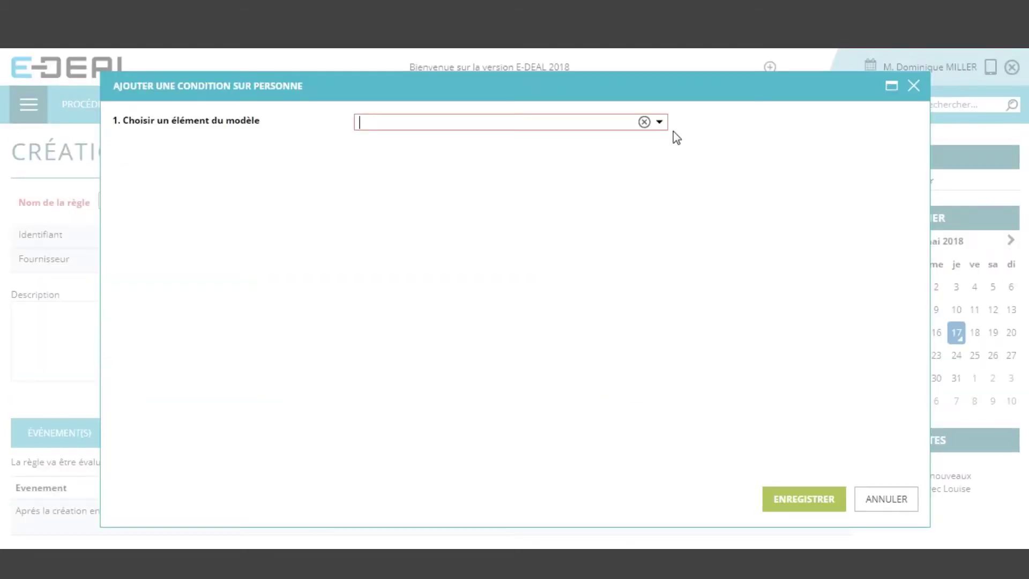
pyautogui.click(660, 124)
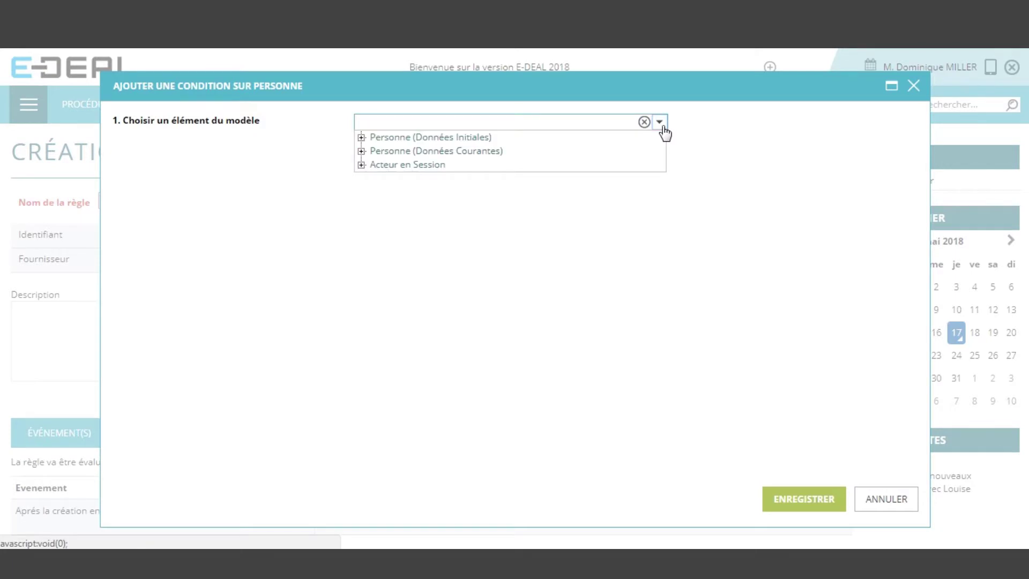
pyautogui.click(361, 151)
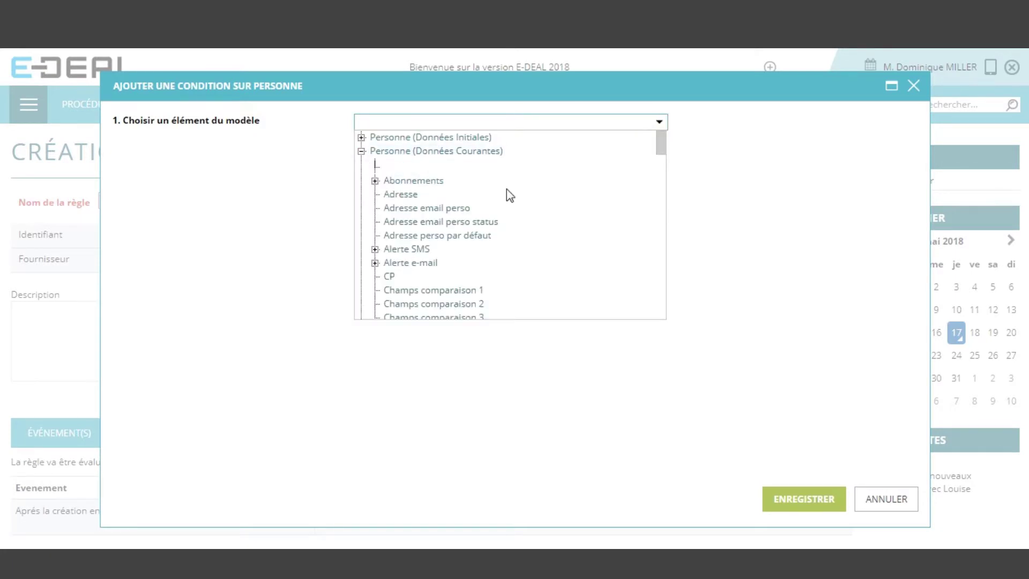
pyautogui.scroll(-3, 529, 208)
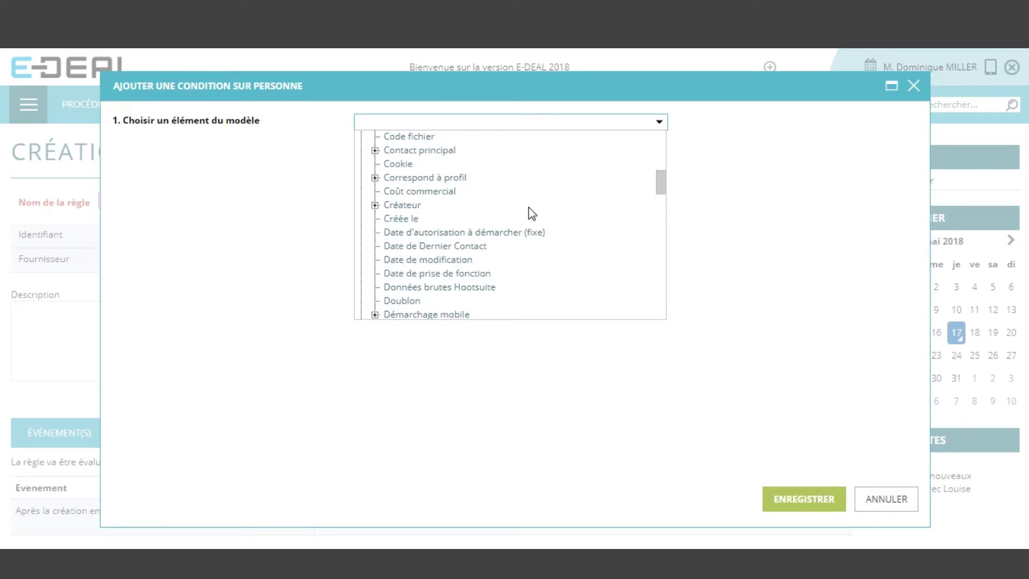
pyautogui.scroll(-4, 528, 208)
pyautogui.scroll(-2, 527, 209)
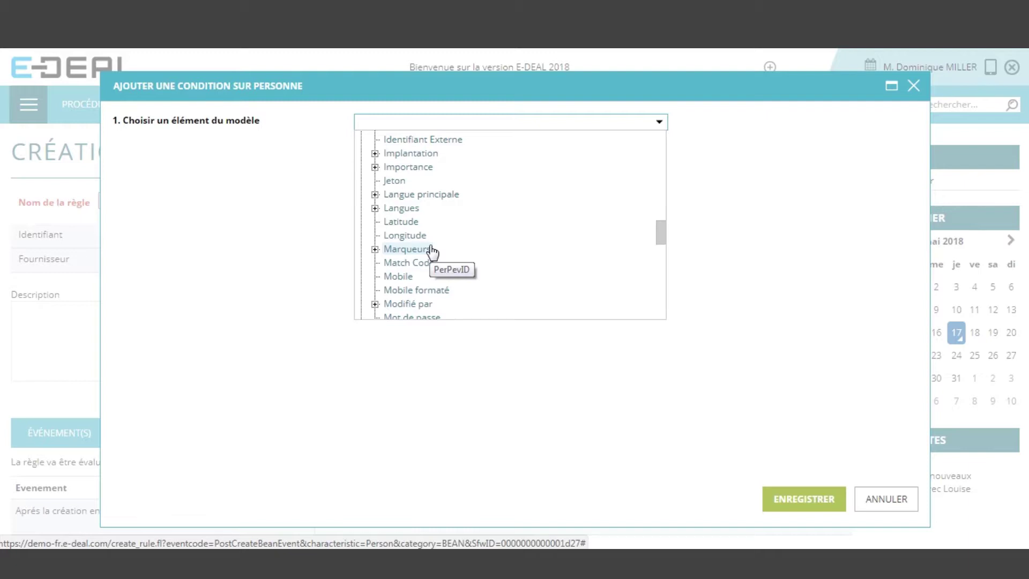
pyautogui.click(376, 250)
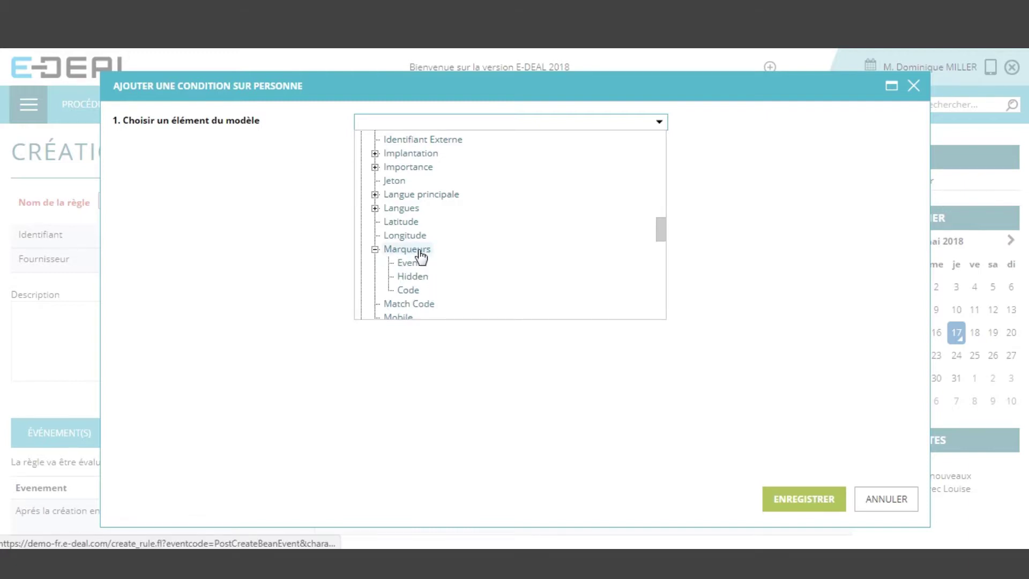
pyautogui.click(407, 249)
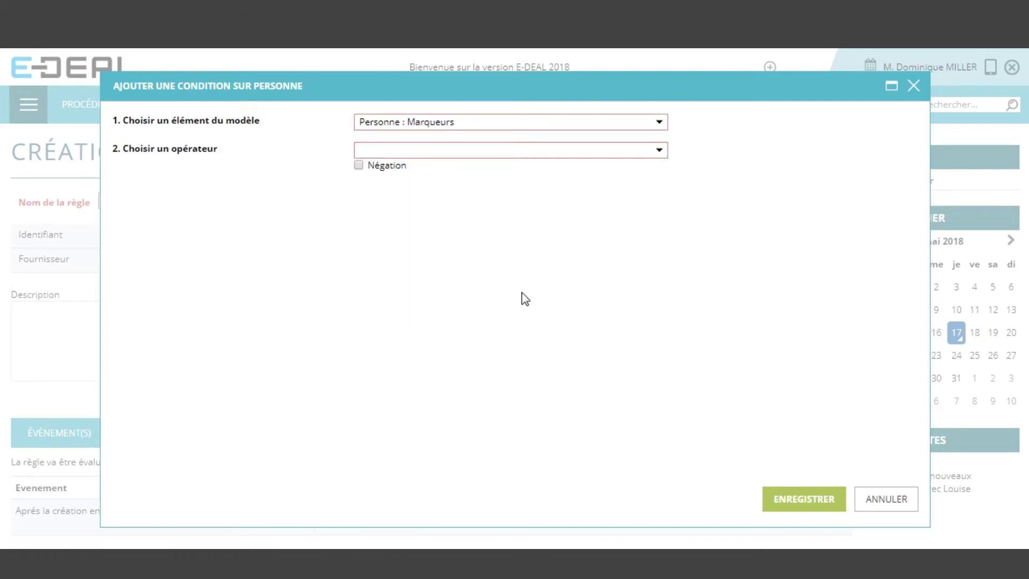
# Set operator CONTAINS with fixed value Prescripteur and save the condition
pyautogui.click(660, 153)
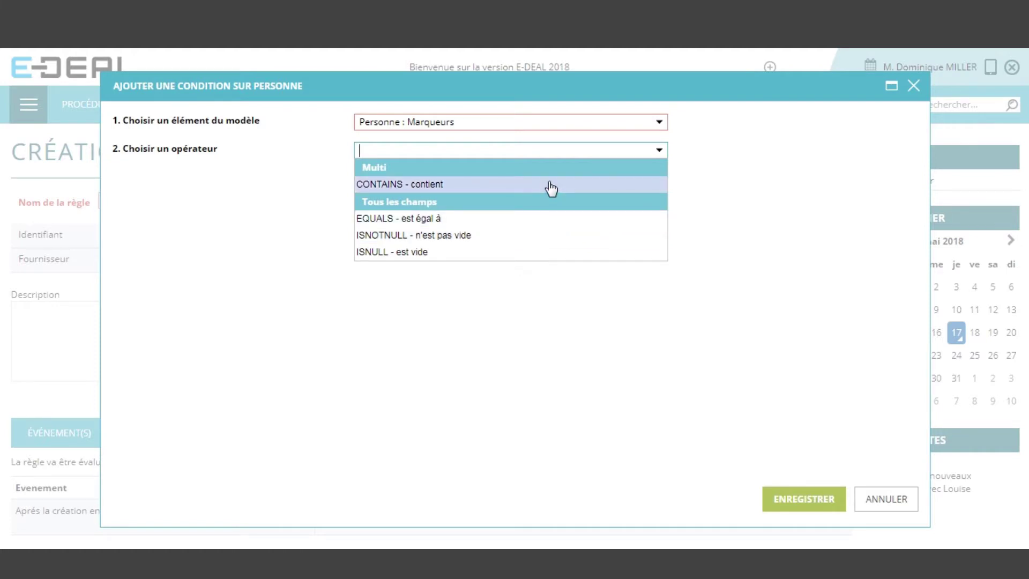
pyautogui.click(567, 188)
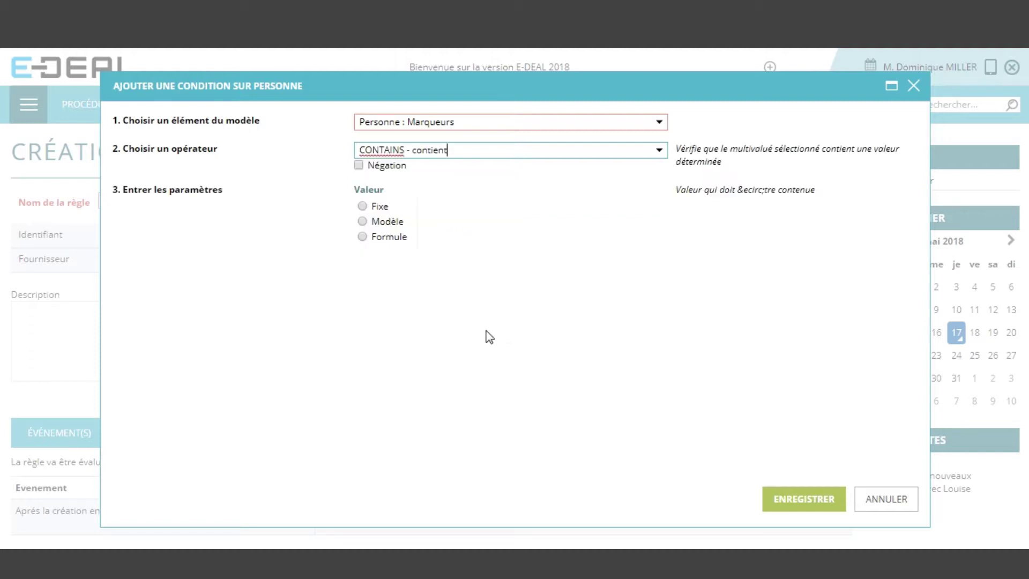
pyautogui.click(362, 206)
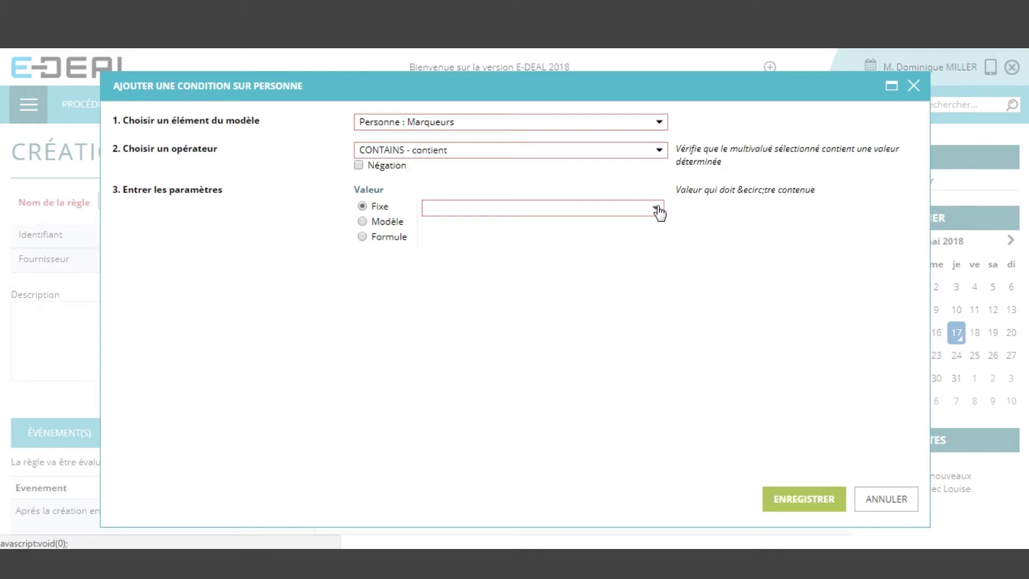
pyautogui.click(657, 209)
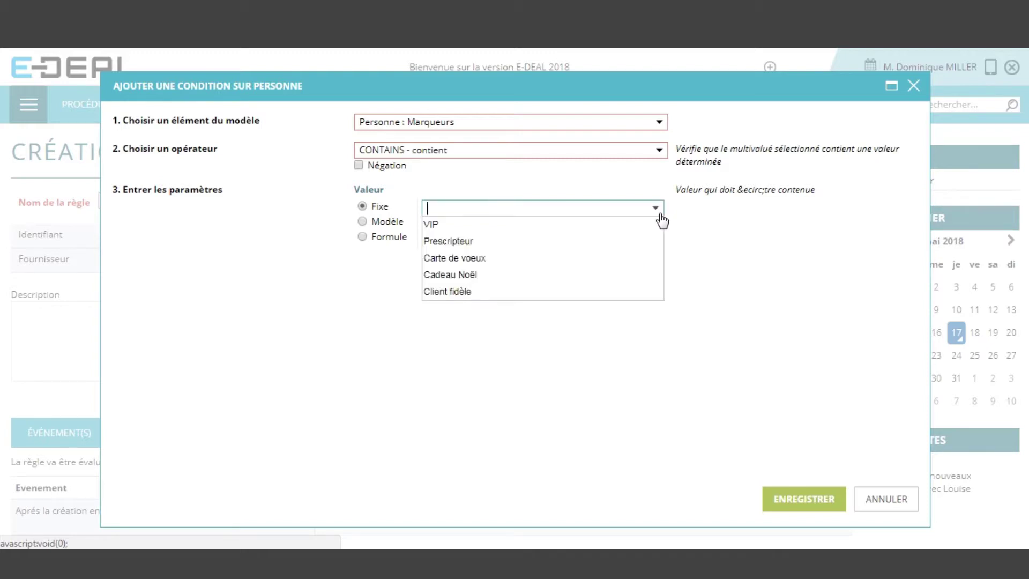
pyautogui.click(576, 248)
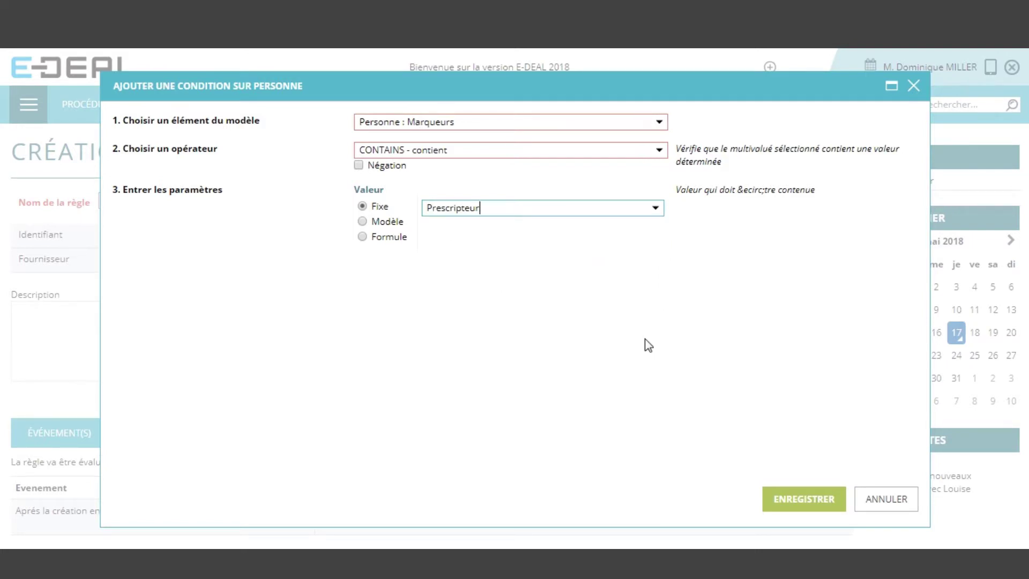
pyautogui.click(803, 497)
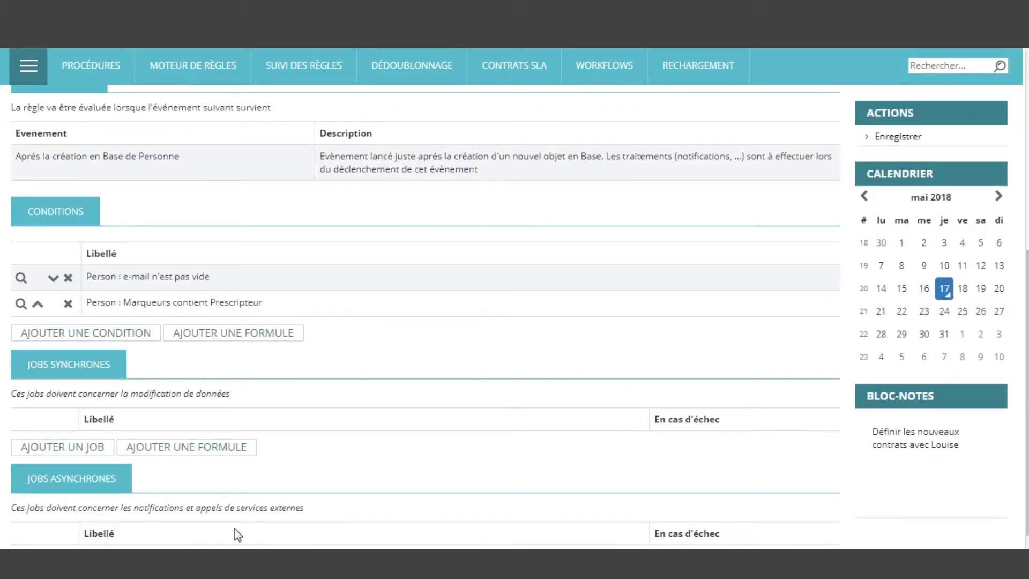
# Save a condition: Retrait e-mailing EQUALS fixed value Non (Black list equal to false)
pyautogui.click(127, 338)
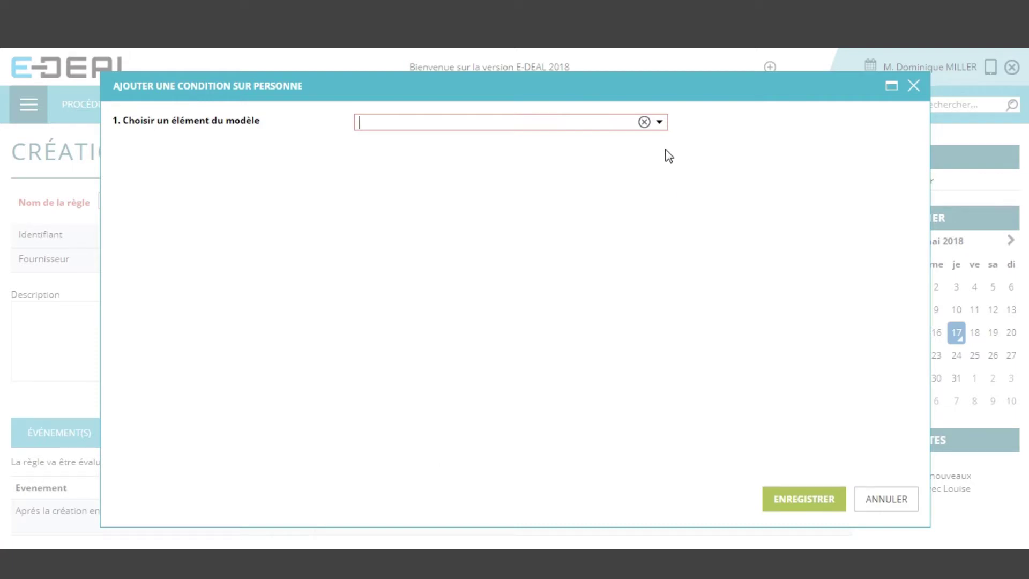
pyautogui.click(659, 122)
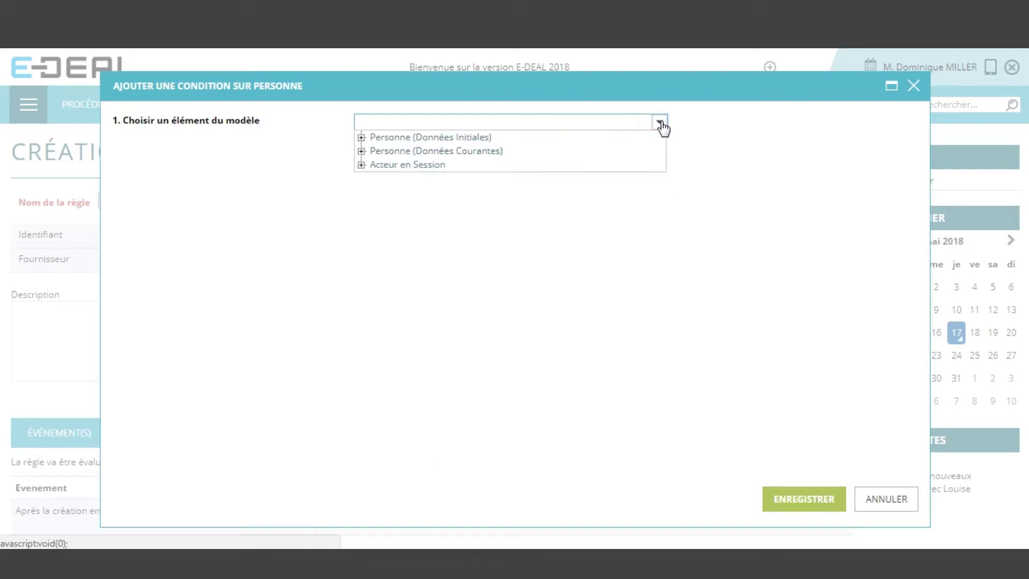
pyautogui.click(361, 151)
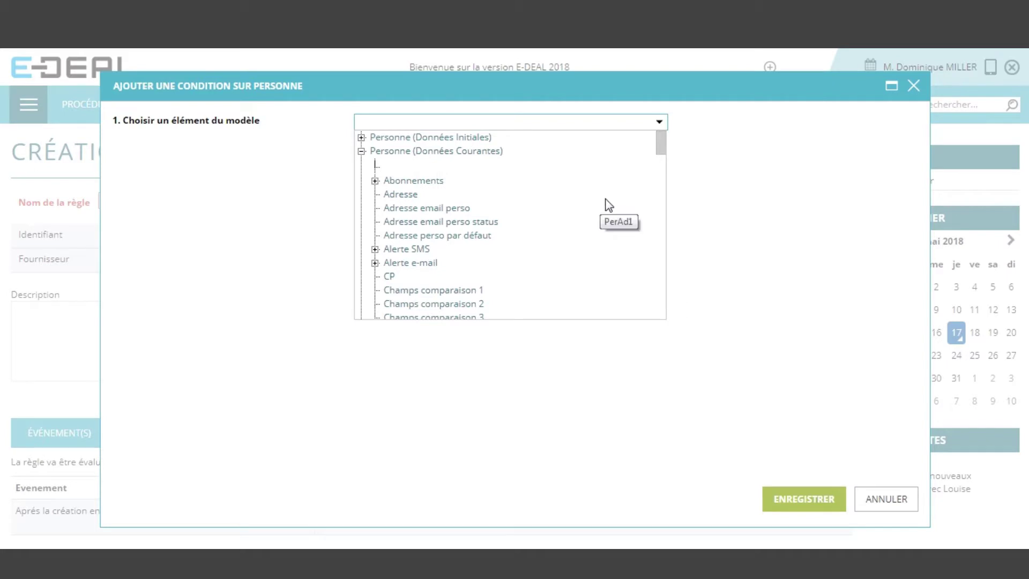
pyautogui.moveTo(660, 143); pyautogui.dragTo(670, 189)
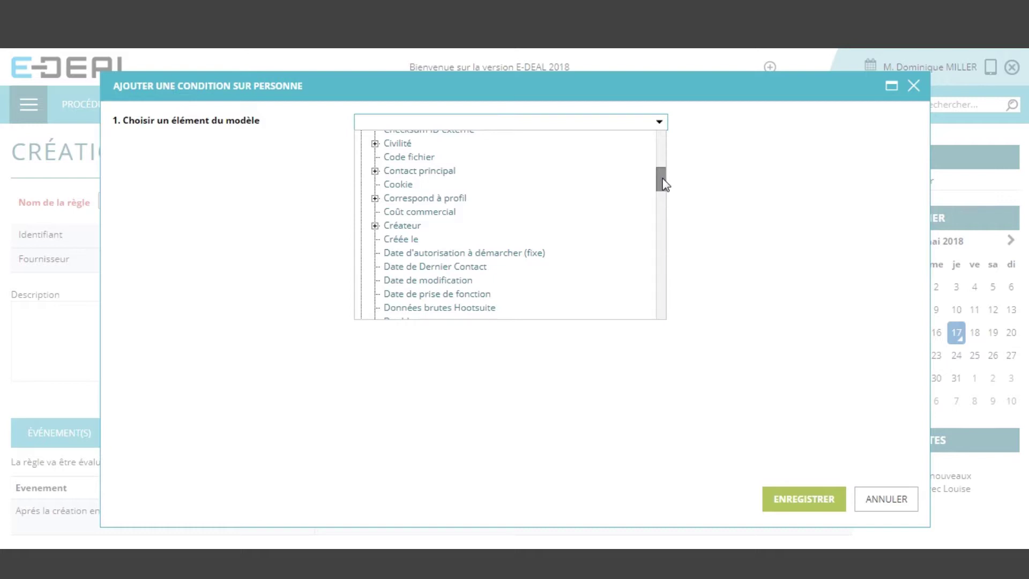
pyautogui.moveTo(663, 179); pyautogui.dragTo(667, 283)
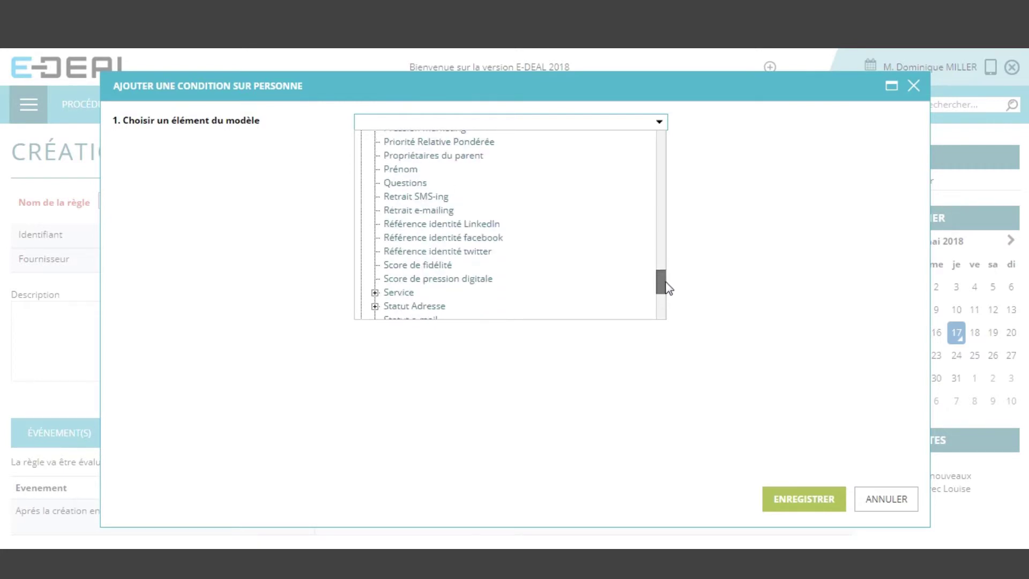
pyautogui.click(446, 209)
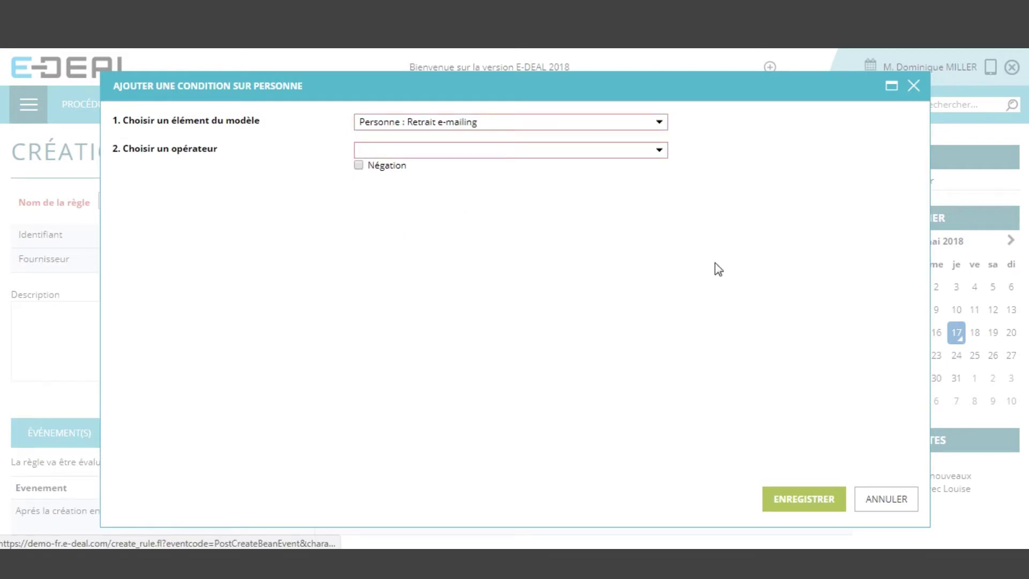
pyautogui.click(663, 152)
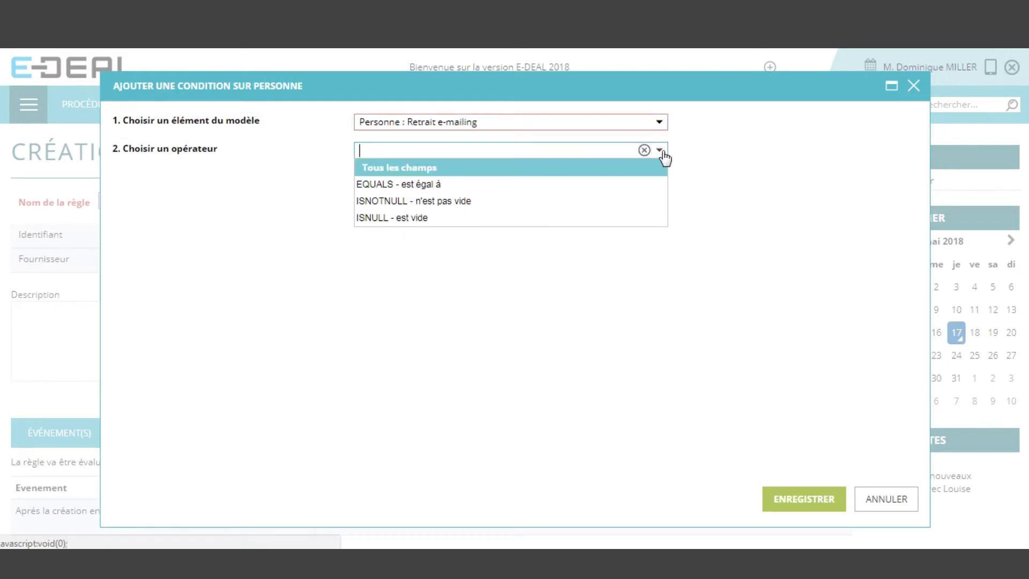
pyautogui.click(635, 184)
pyautogui.click(381, 206)
pyautogui.click(529, 203)
pyautogui.click(520, 239)
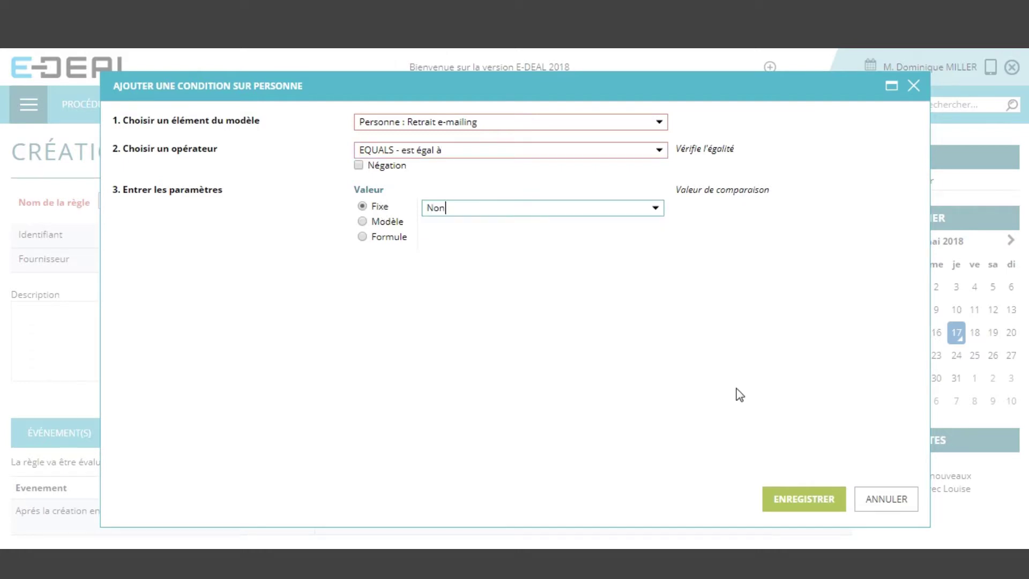
pyautogui.click(804, 499)
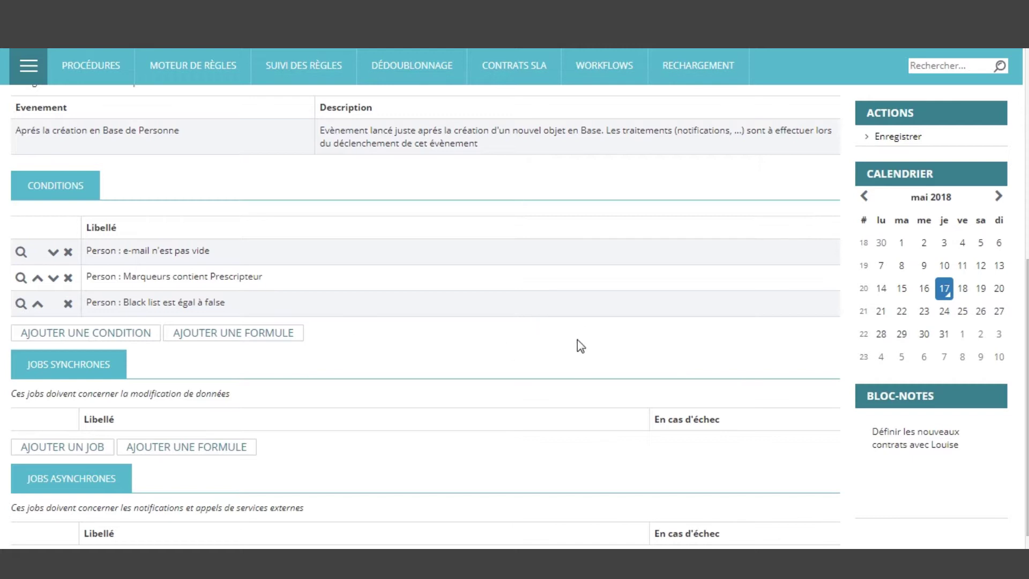
pyautogui.scroll(-1, 581, 343)
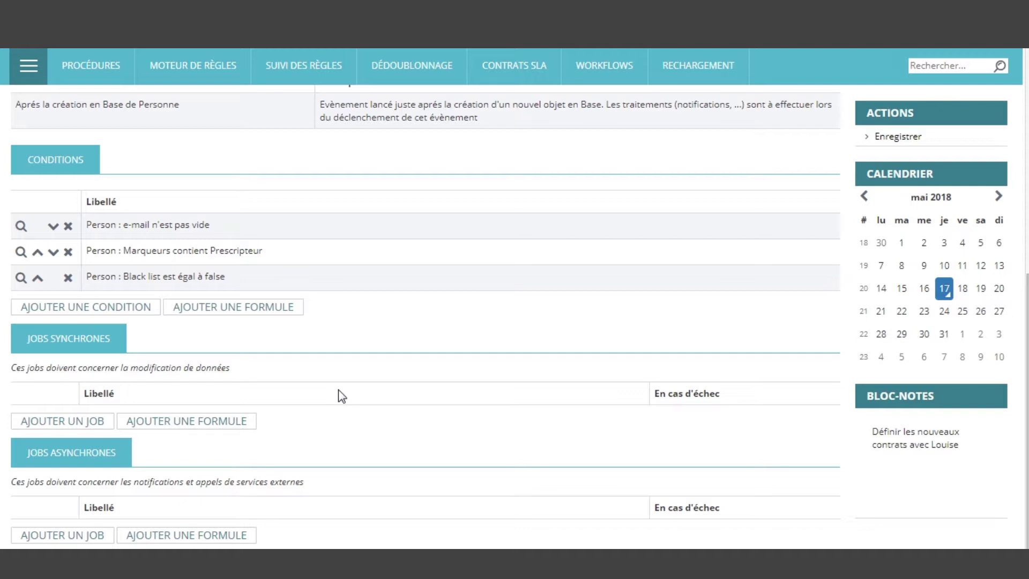
# Add a SEND.EMAILMODEL job with a fixed welcome sender address and a fixed recipient
pyautogui.click(83, 536)
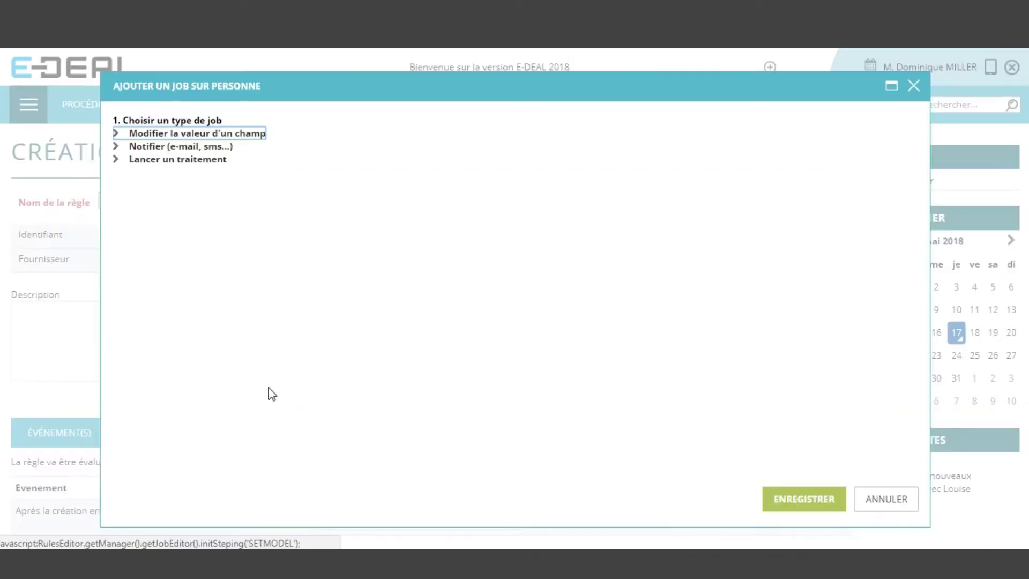
pyautogui.click(196, 134)
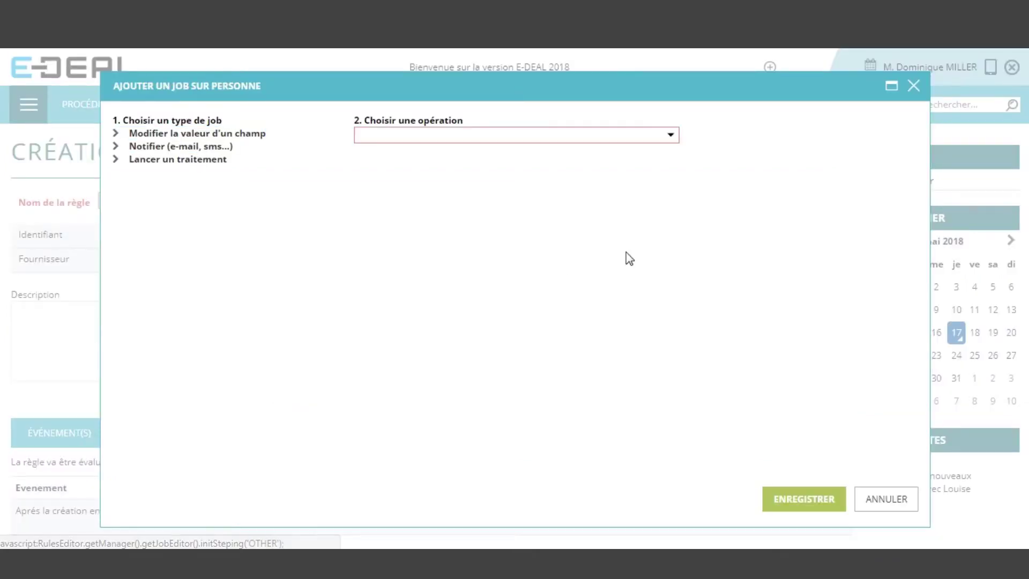
pyautogui.click(671, 135)
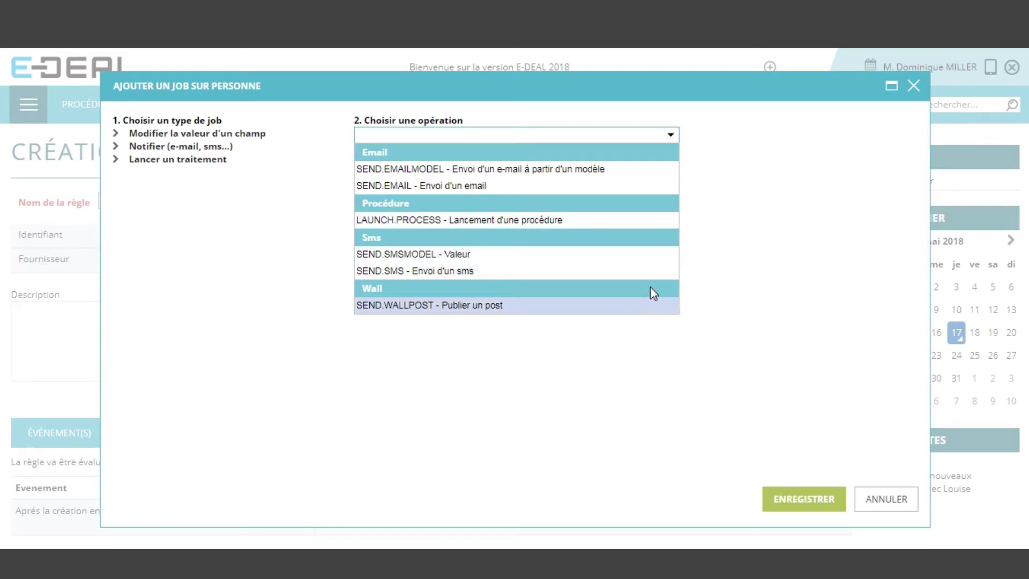
pyautogui.click(594, 171)
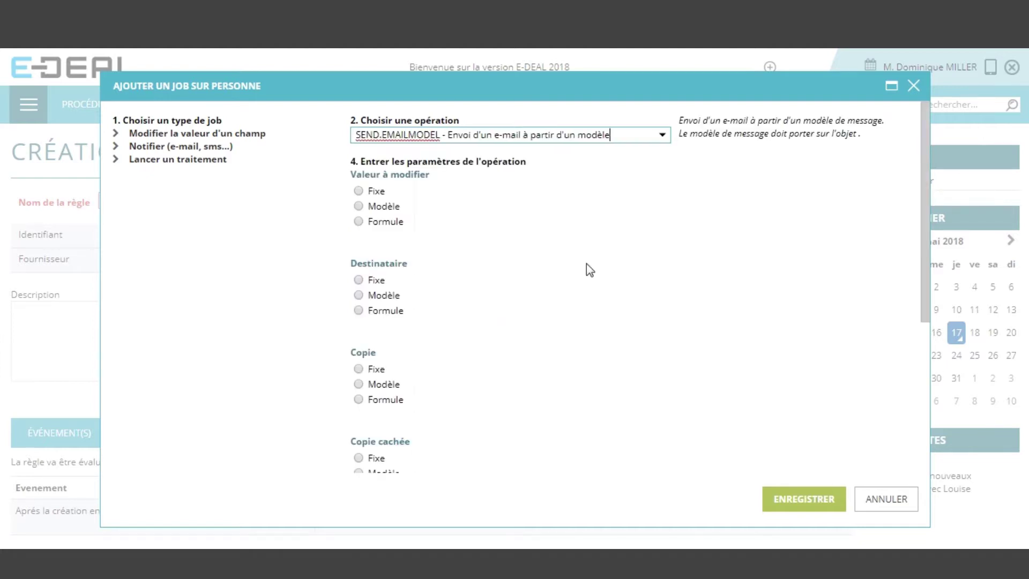
pyautogui.click(377, 192)
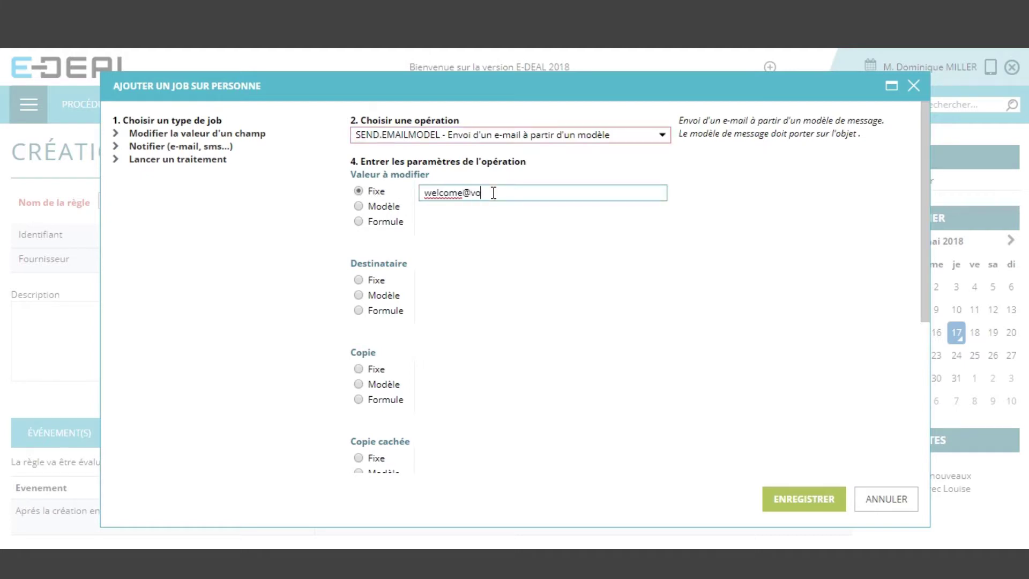
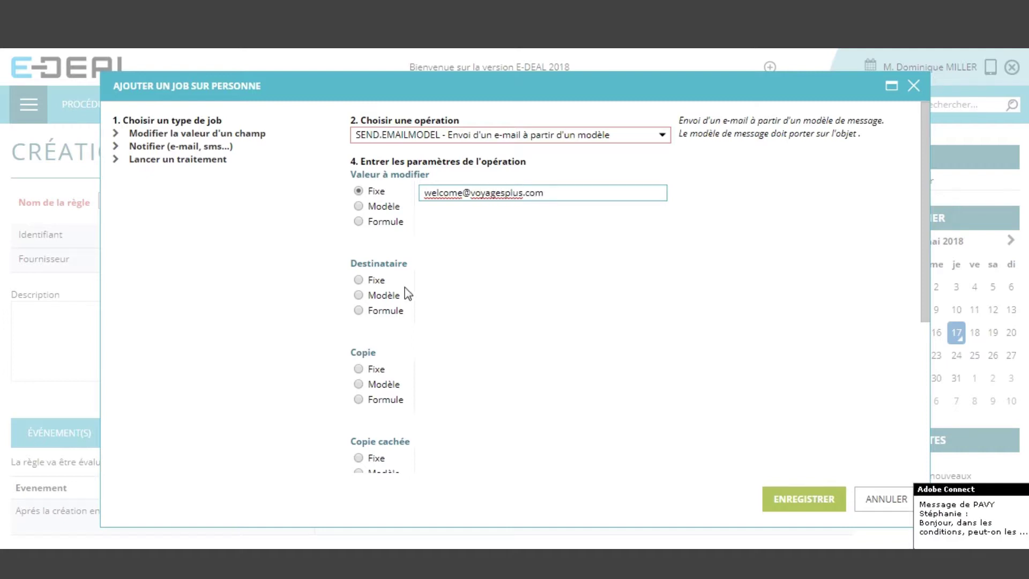
pyautogui.click(380, 281)
pyautogui.click(438, 284)
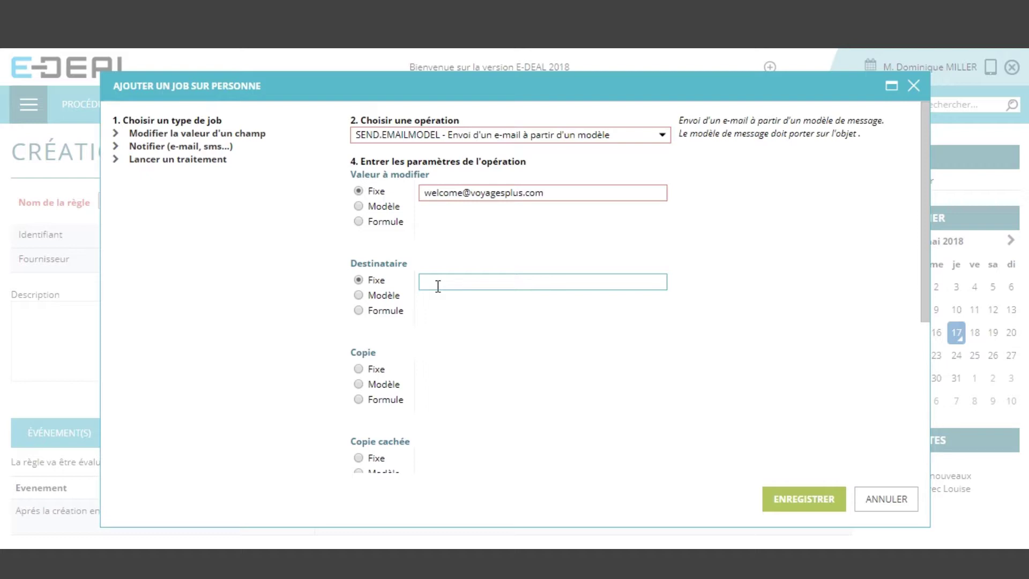
# Take the recipient from the Modèle field Personne (Données Courantes) > e-mail
pyautogui.click(359, 279)
pyautogui.click(384, 297)
pyautogui.click(659, 283)
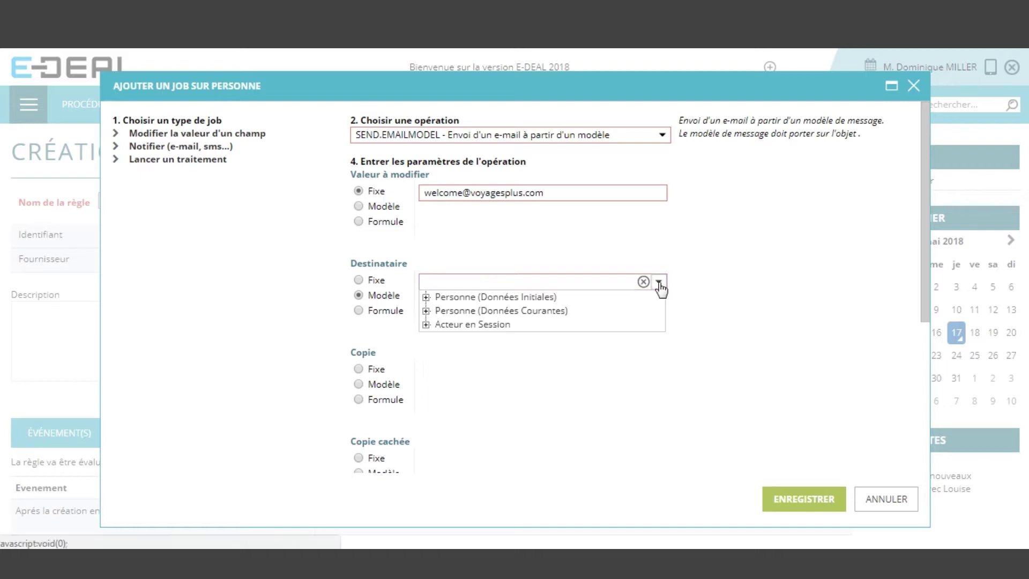
pyautogui.click(426, 311)
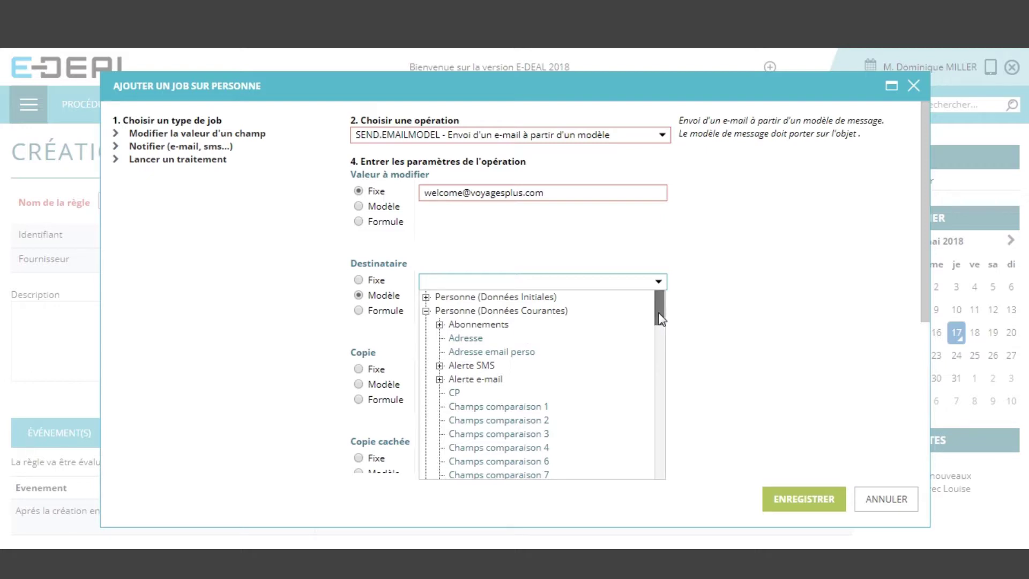
pyautogui.moveTo(659, 300); pyautogui.dragTo(653, 464)
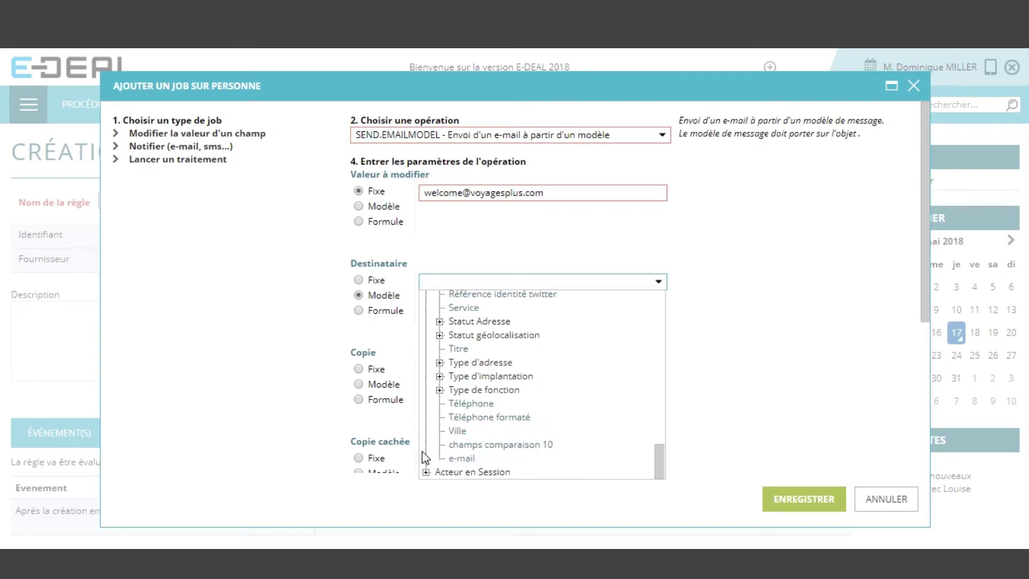
pyautogui.click(461, 458)
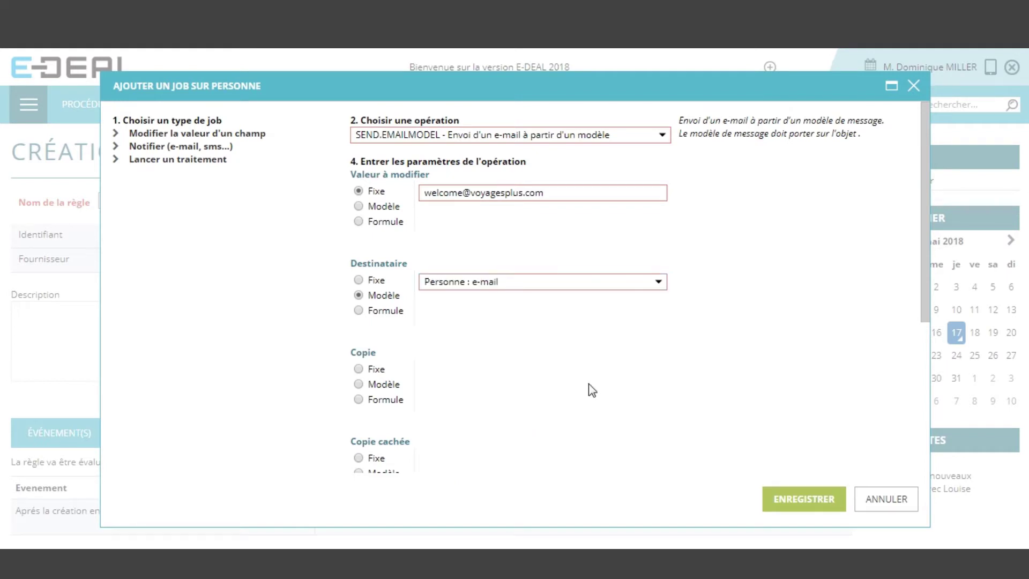
# Enter a colleague's fixed e-mail address as the copy and set the template to Fixe
pyautogui.scroll(-3, 465, 378)
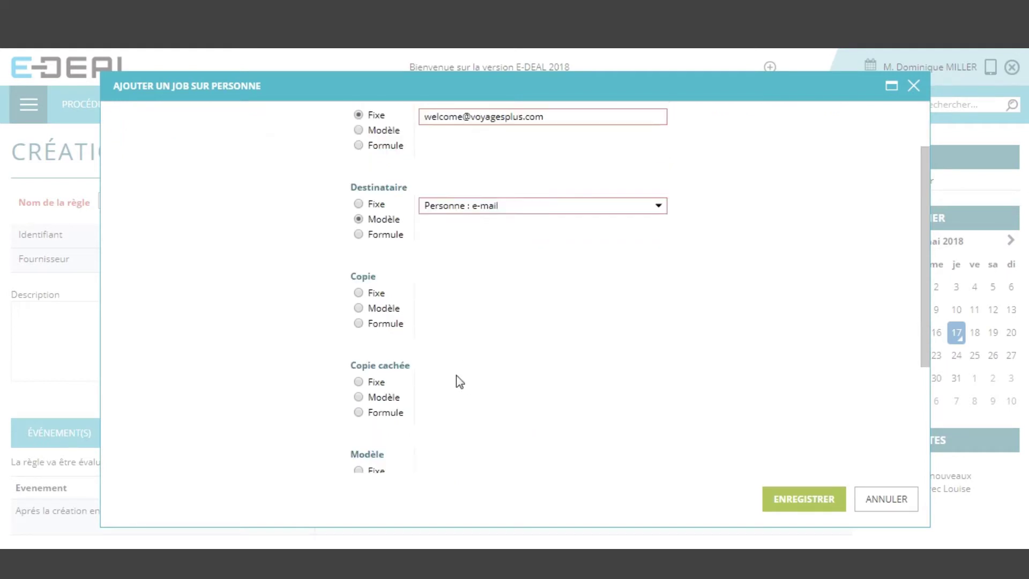
pyautogui.click(358, 293)
pyautogui.click(458, 294)
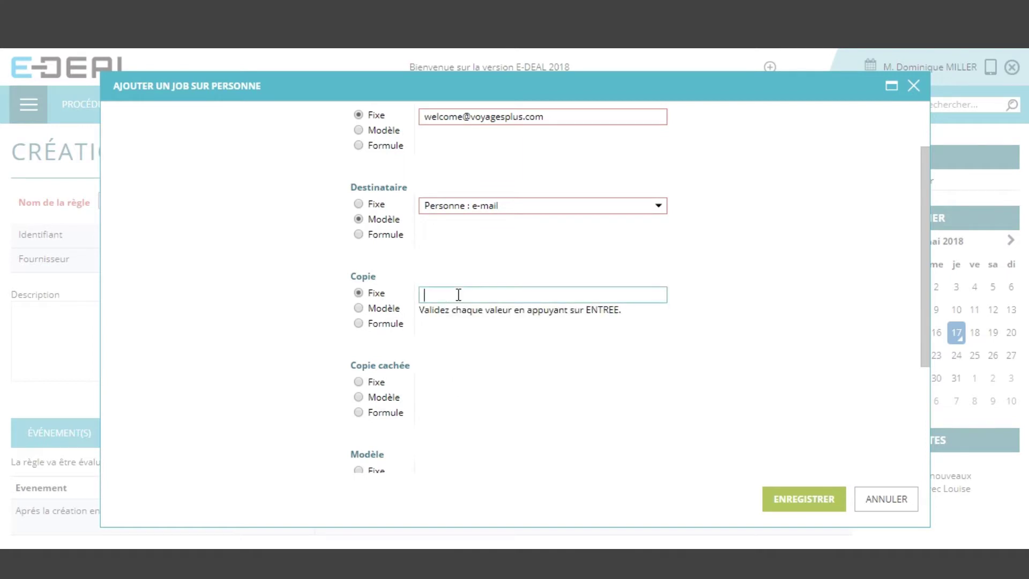
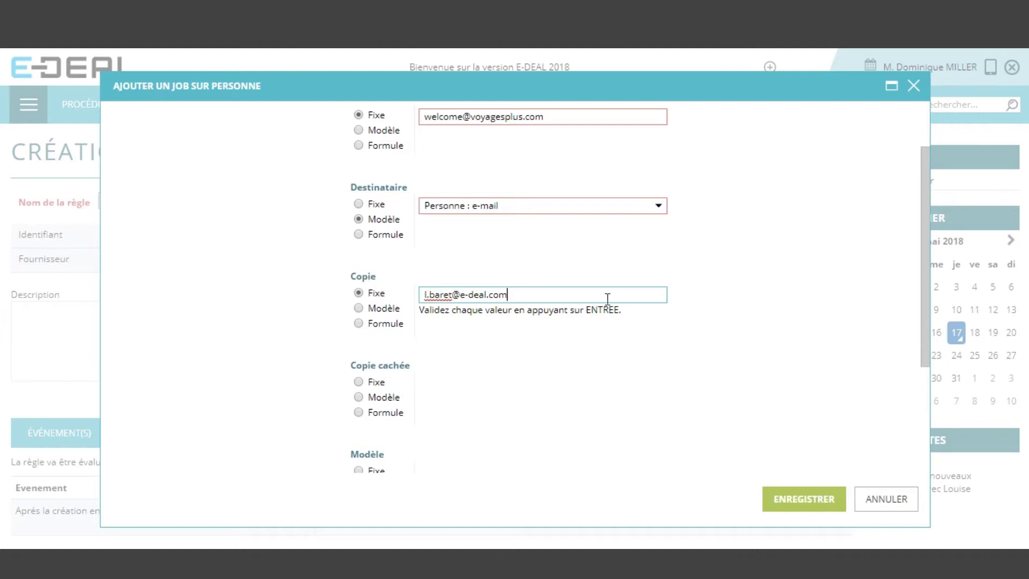
pyautogui.scroll(-2, 792, 333)
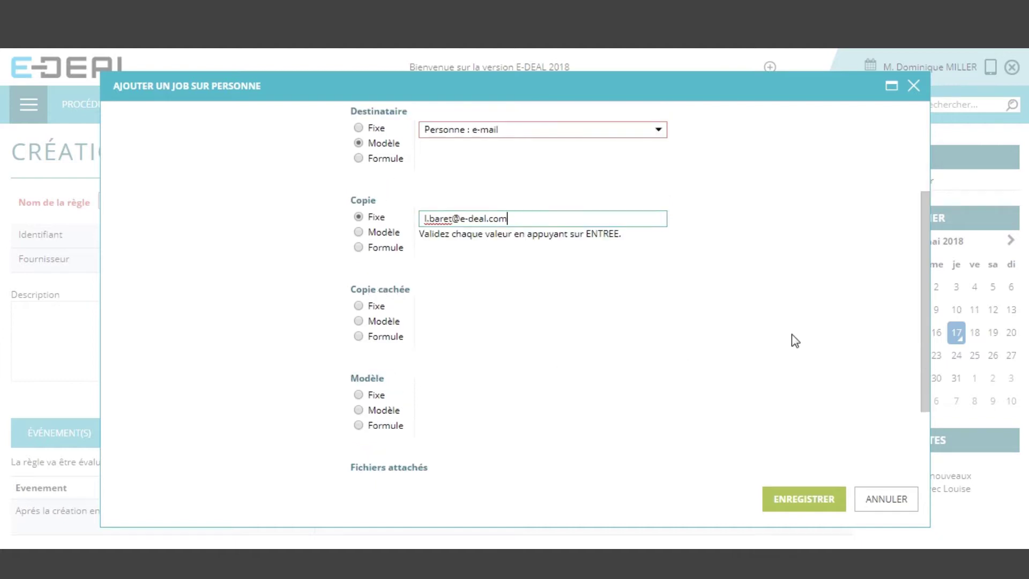
pyautogui.scroll(-3, 788, 324)
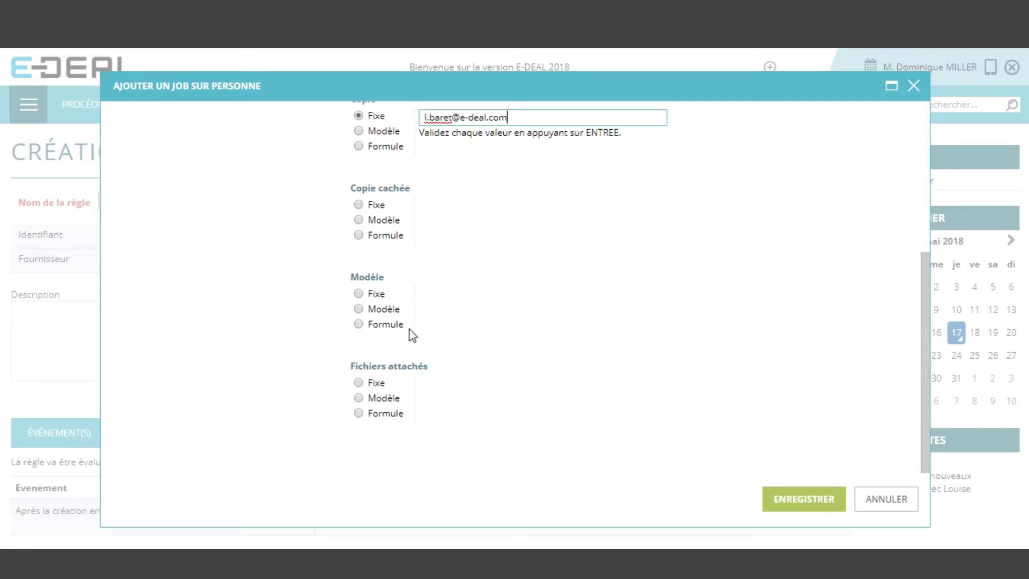
pyautogui.click(377, 295)
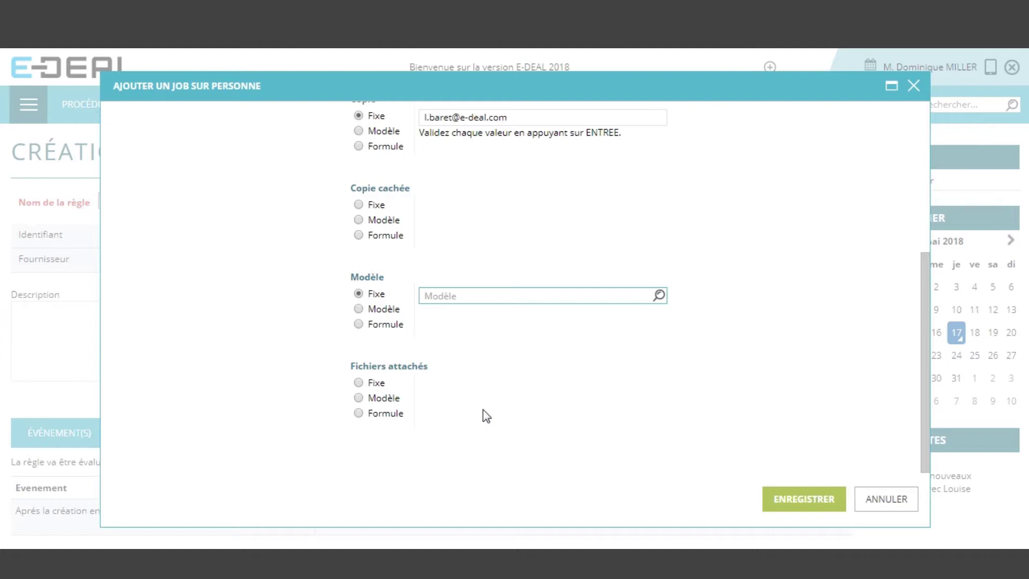
# Search the message templates and pick Présentation de Voyages+ for the e-mail
pyautogui.click(660, 295)
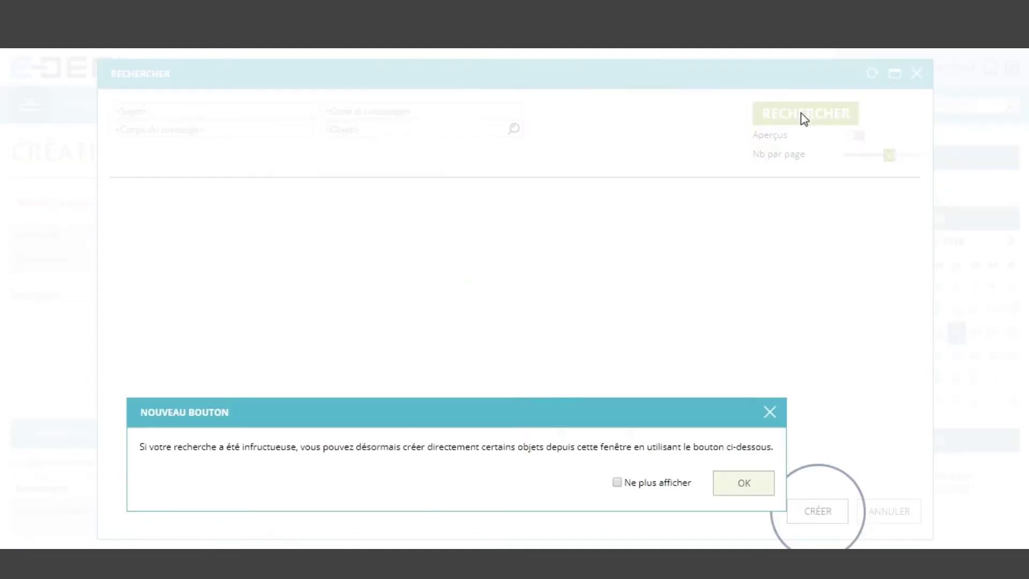
pyautogui.click(745, 485)
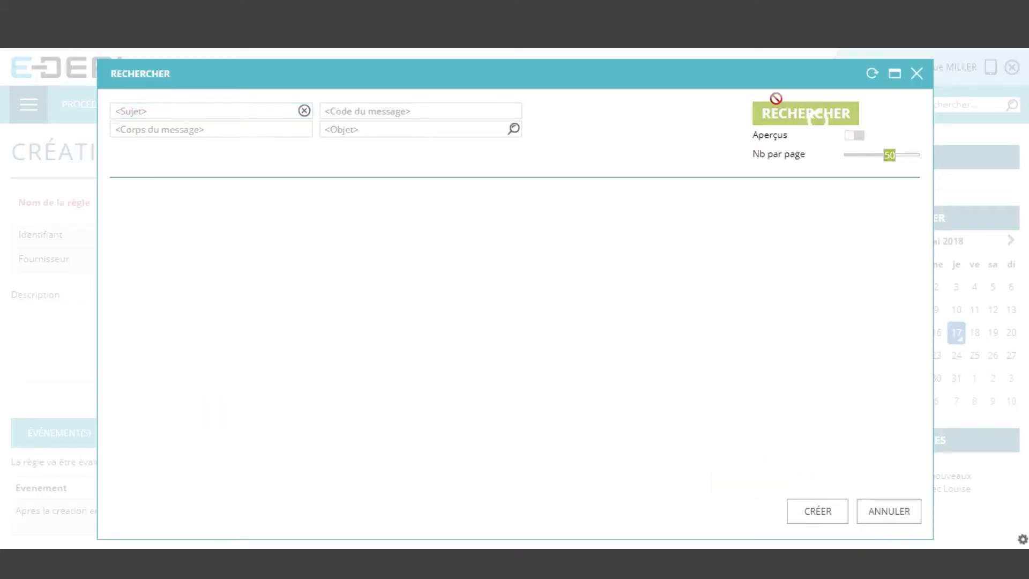
pyautogui.click(785, 112)
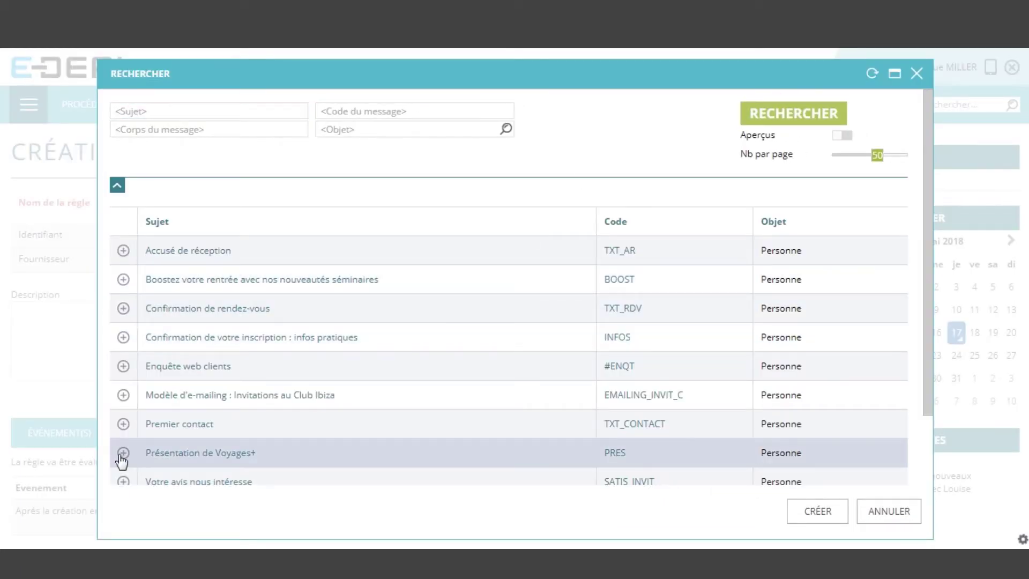
pyautogui.click(123, 453)
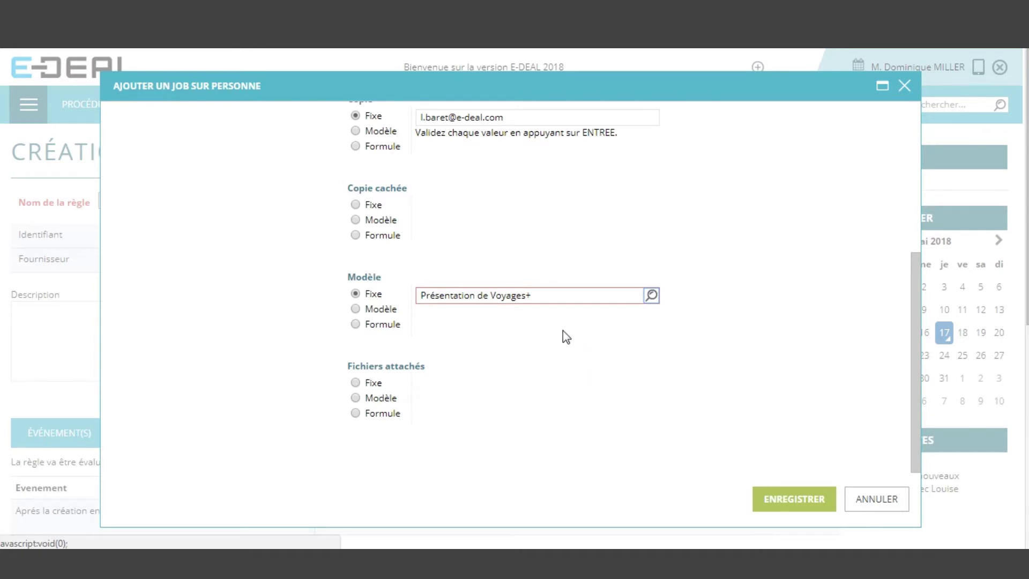
# Review the e-mail job's parameters and save it as an asynchronous job of the rule
pyautogui.scroll(-3, 577, 375)
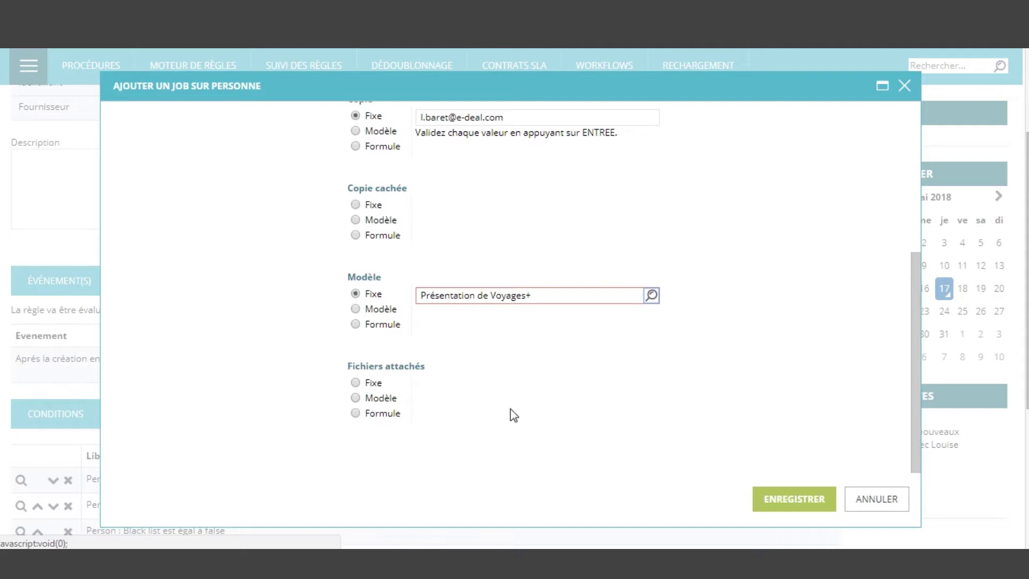
pyautogui.scroll(5, 726, 393)
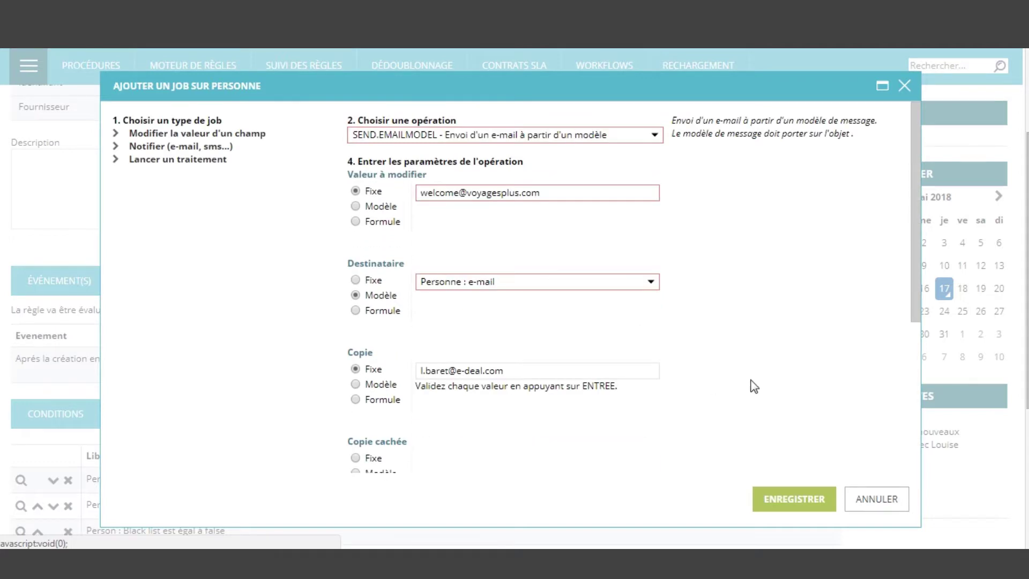
pyautogui.scroll(-5, 754, 386)
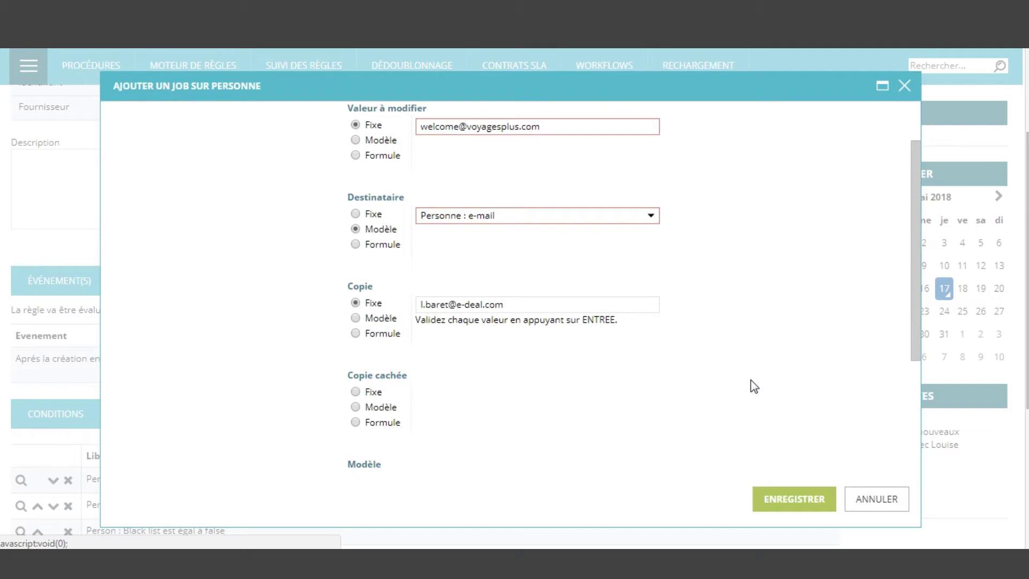
pyautogui.click(811, 505)
# Save the Welcome pack - prescipteurs rule from the top of CRÉATION RÈGLE
pyautogui.scroll(-1, 719, 298)
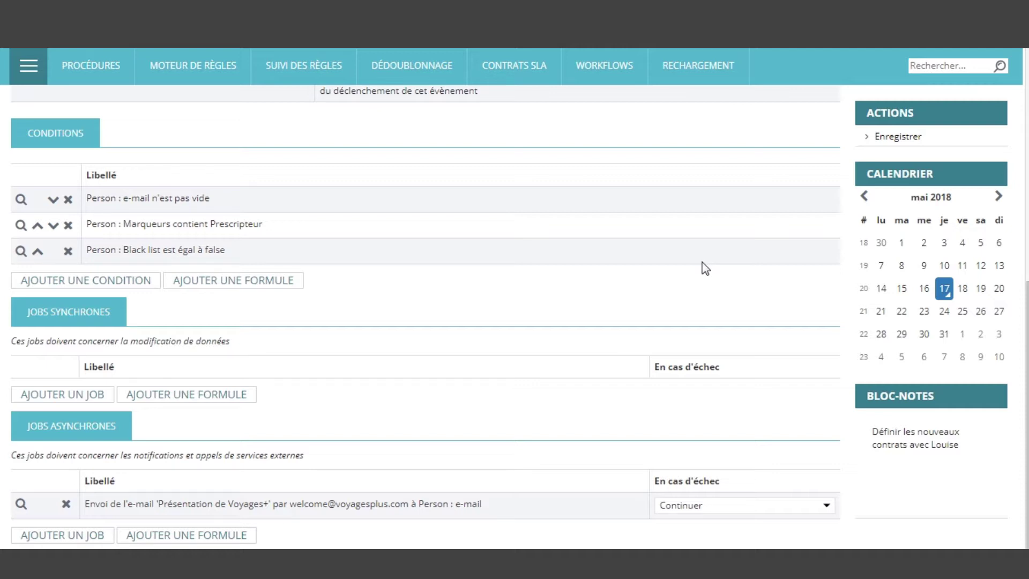
pyautogui.scroll(8, 705, 268)
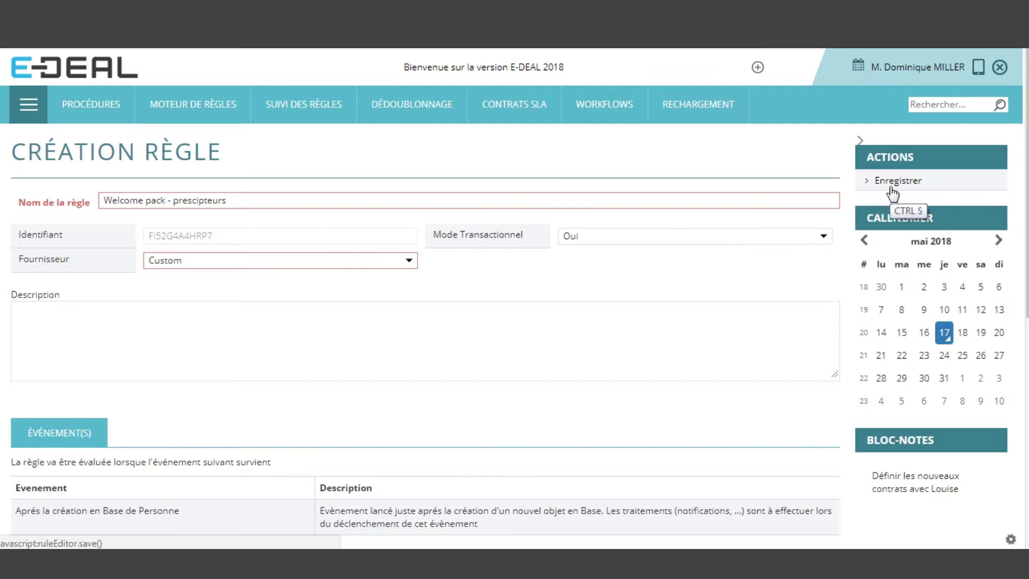
pyautogui.click(893, 182)
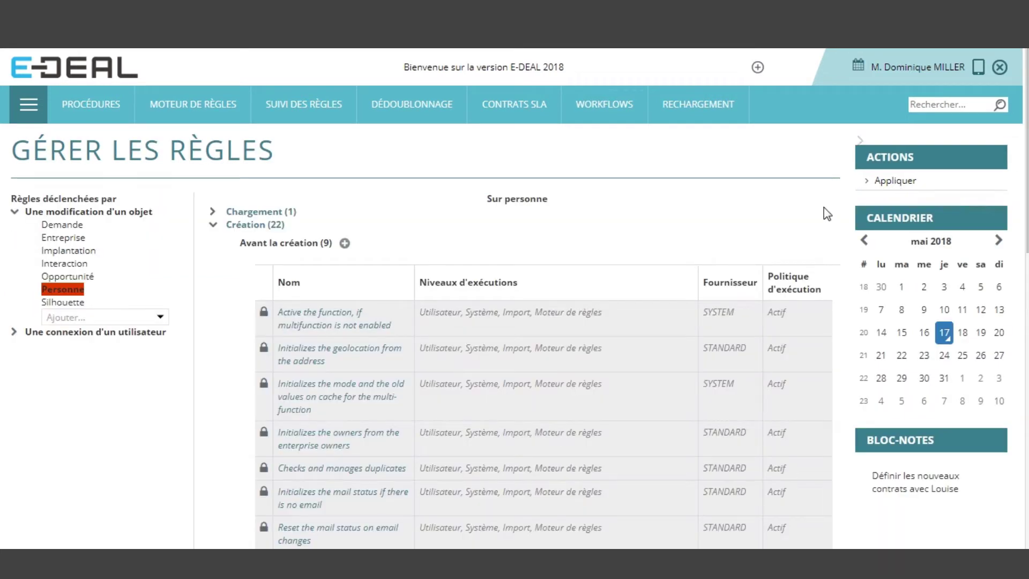
pyautogui.scroll(-5, 825, 211)
pyautogui.scroll(-1, 824, 202)
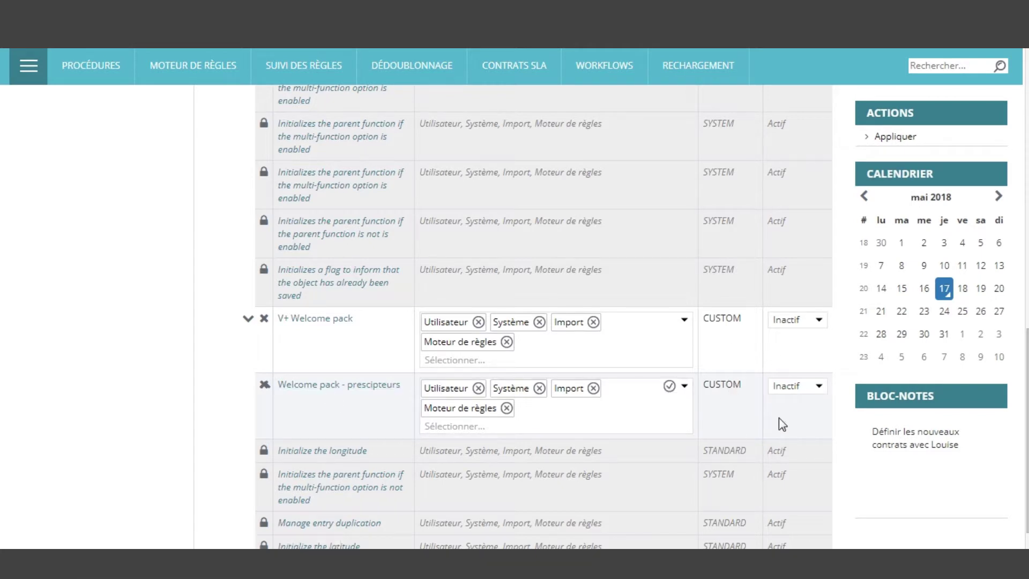
# Set the Welcome pack - prescipteurs rule's status to Actif
pyautogui.click(819, 386)
pyautogui.click(812, 421)
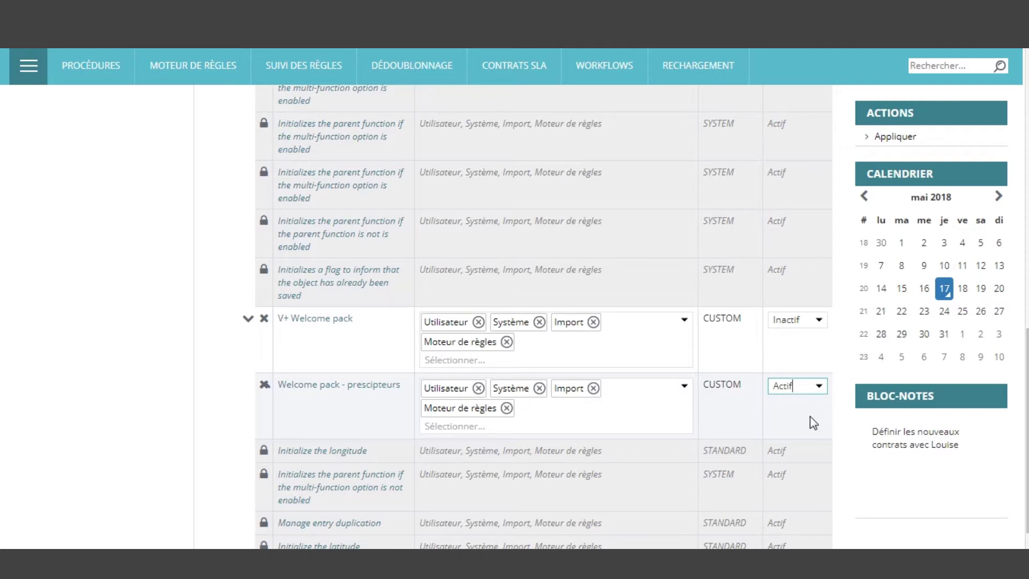
pyautogui.click(819, 387)
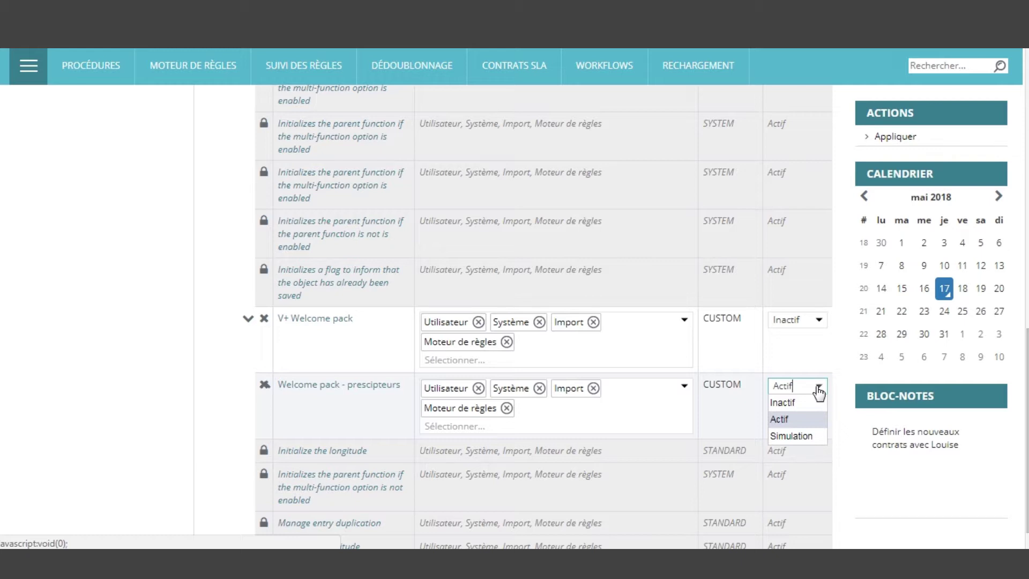
pyautogui.click(829, 362)
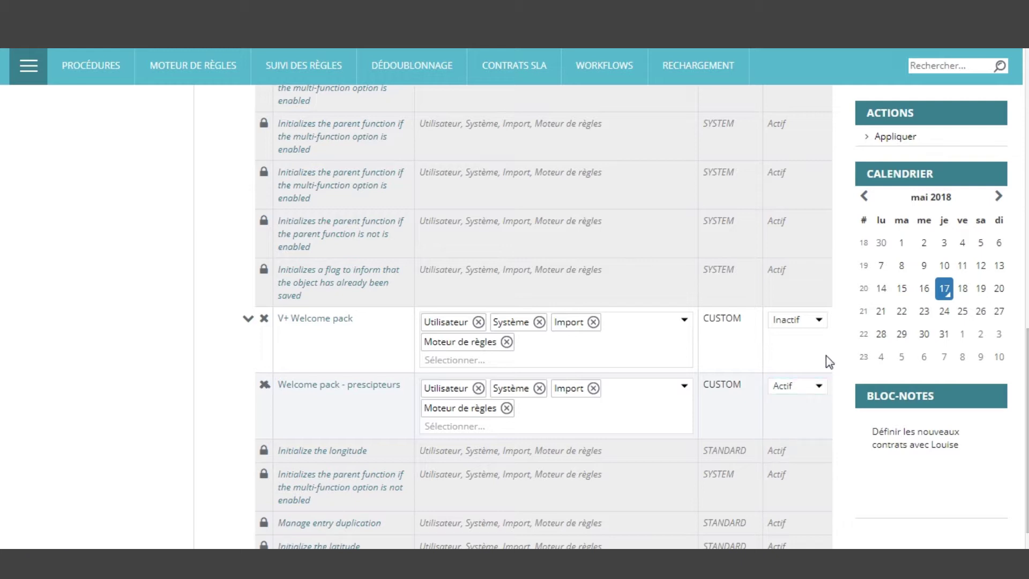
# Apply the status change, acknowledge the update confirmation, and show the module list
pyautogui.click(895, 138)
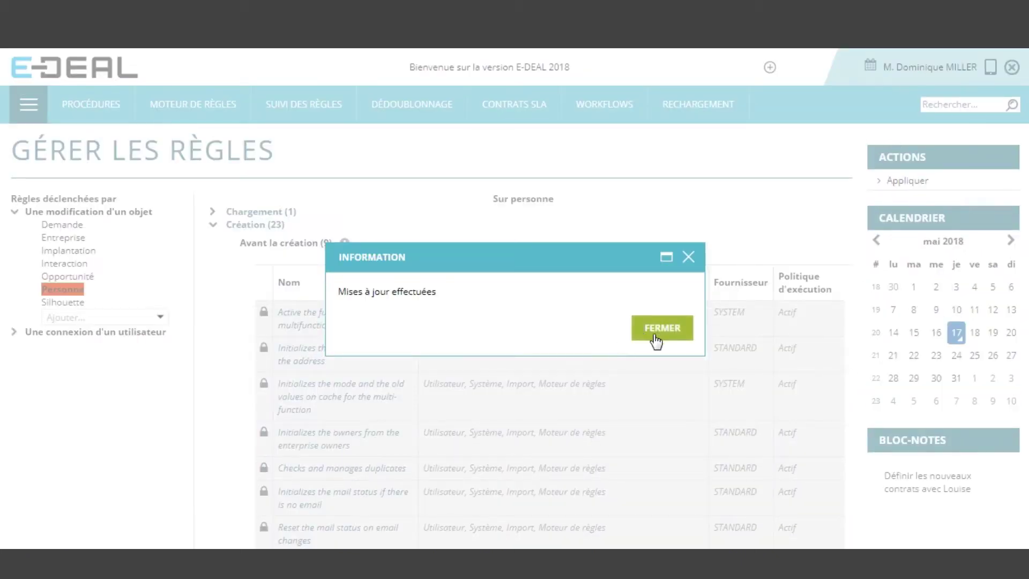
pyautogui.click(643, 335)
pyautogui.click(37, 115)
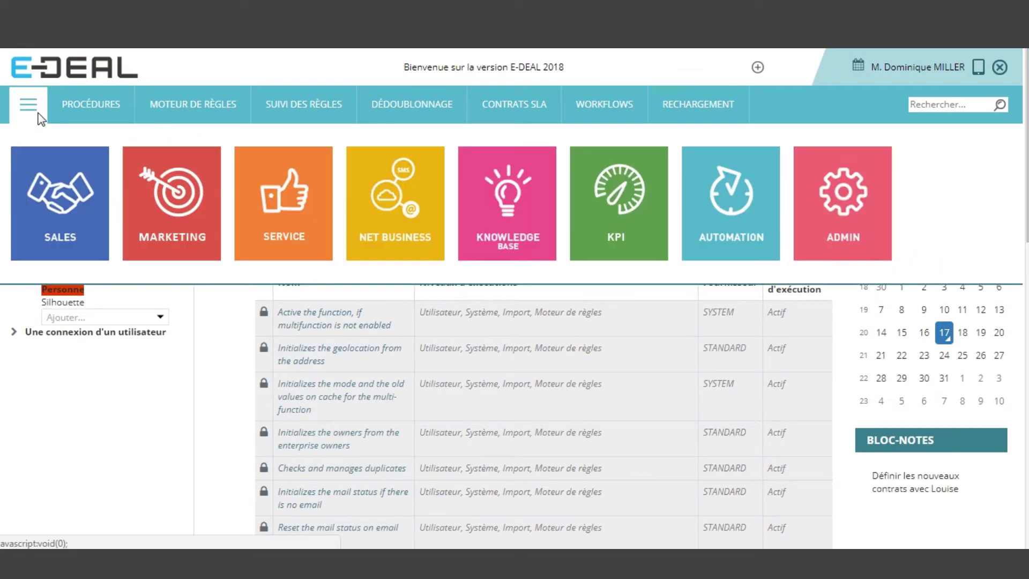
# Open a blank Création personne form in Sales, then start a new tab toward Gmail
pyautogui.click(59, 204)
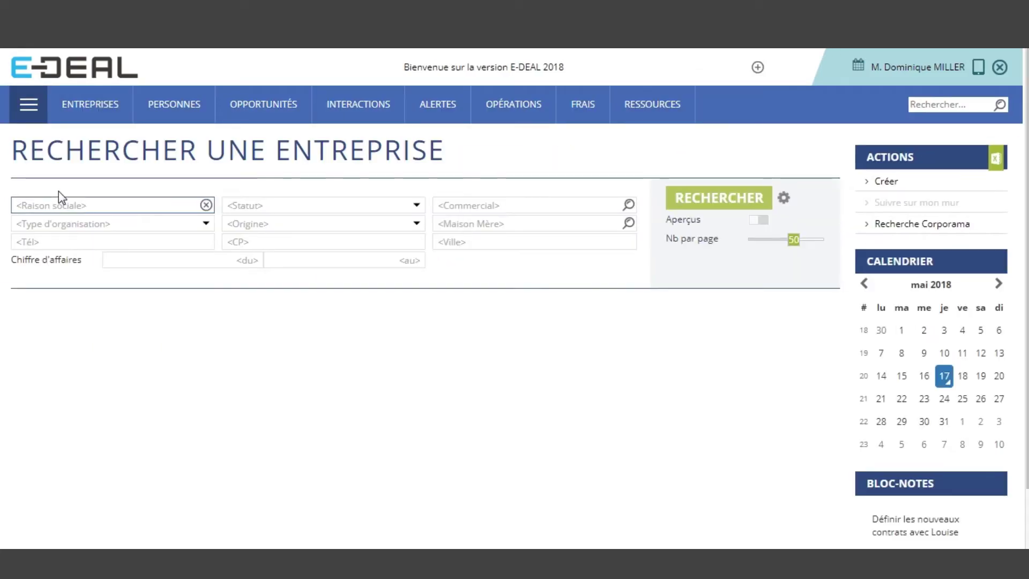
pyautogui.click(153, 123)
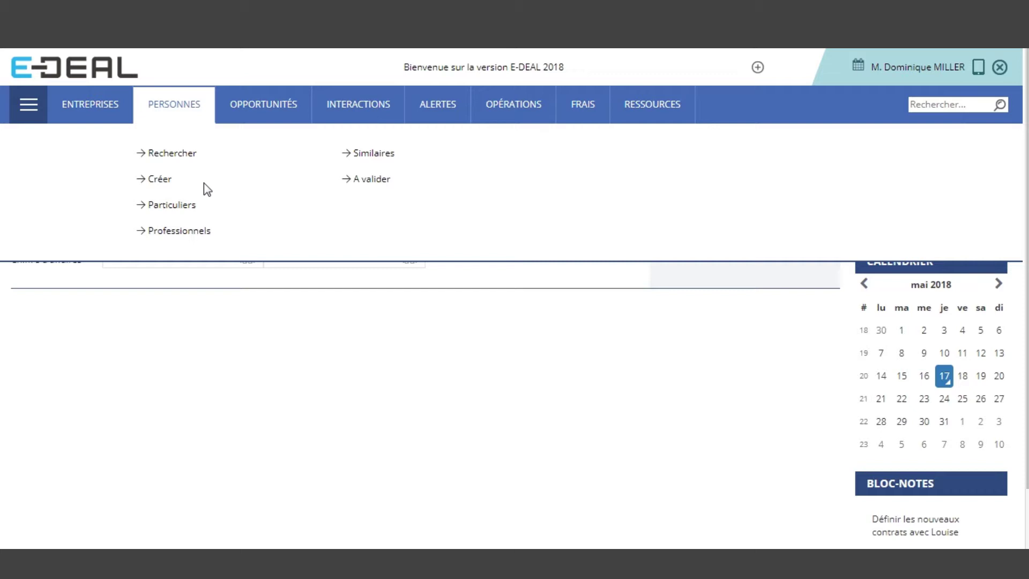
pyautogui.click(160, 182)
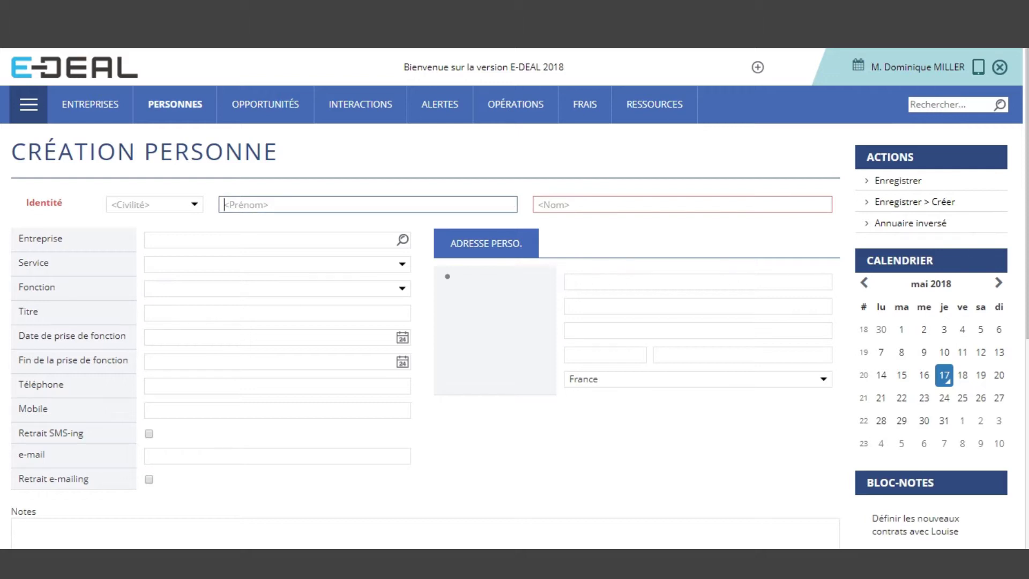
pyautogui.hotkey('ctrl', 't')
pyautogui.write('gm')
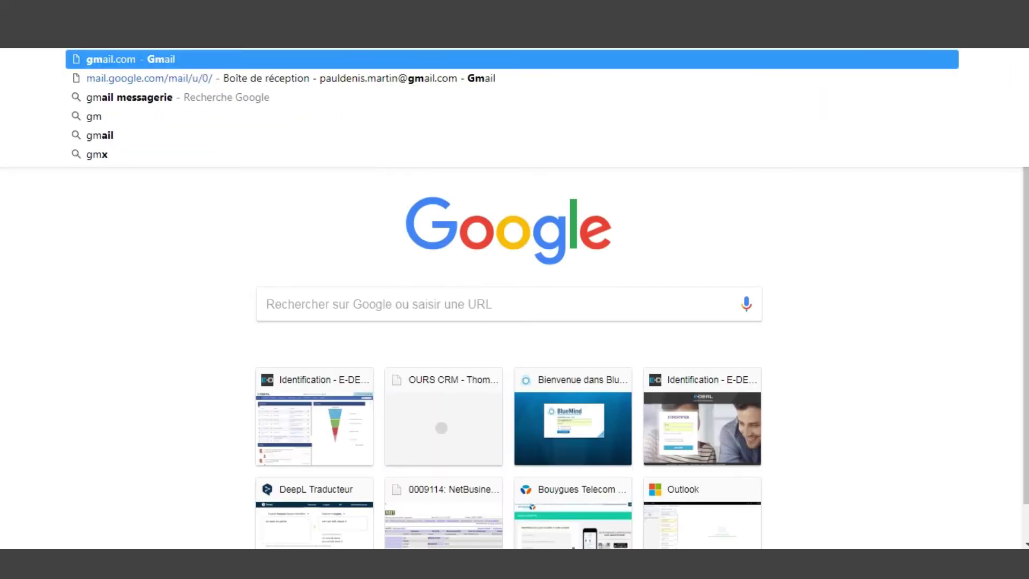
# Trash the Présentation de Voyages+ message in the Gmail inbox
pyautogui.press('Return')
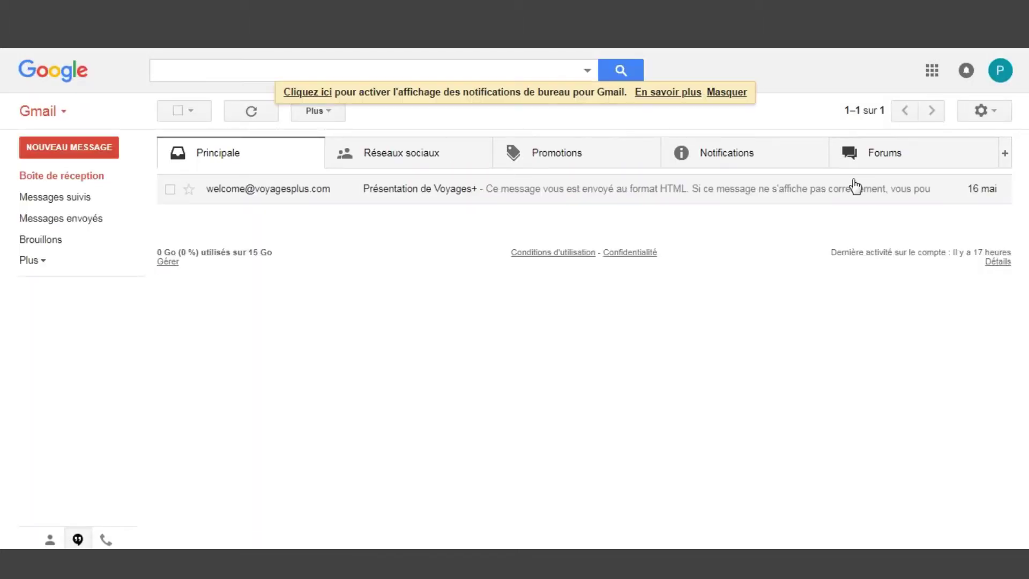
pyautogui.click(170, 191)
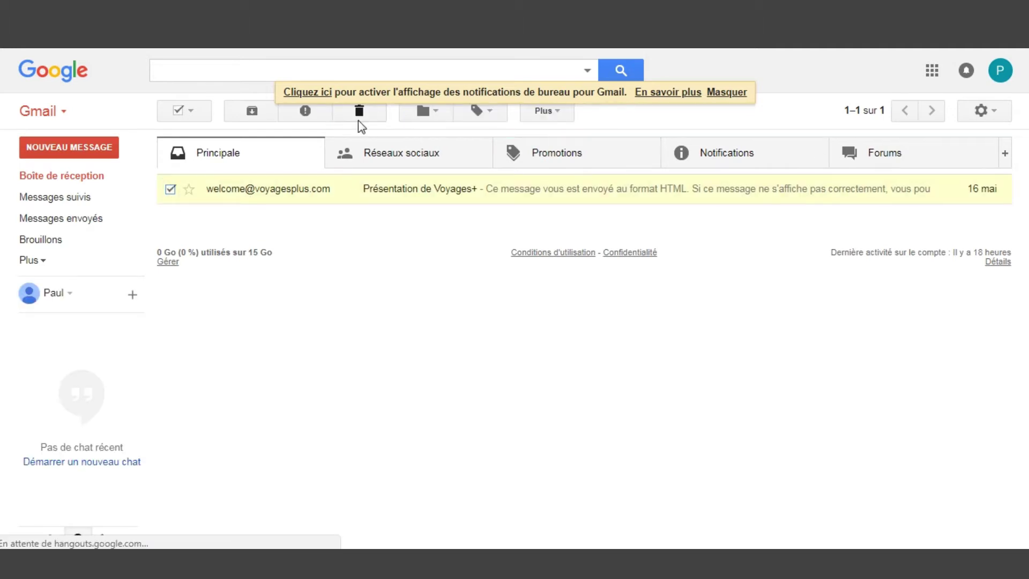
pyautogui.click(359, 110)
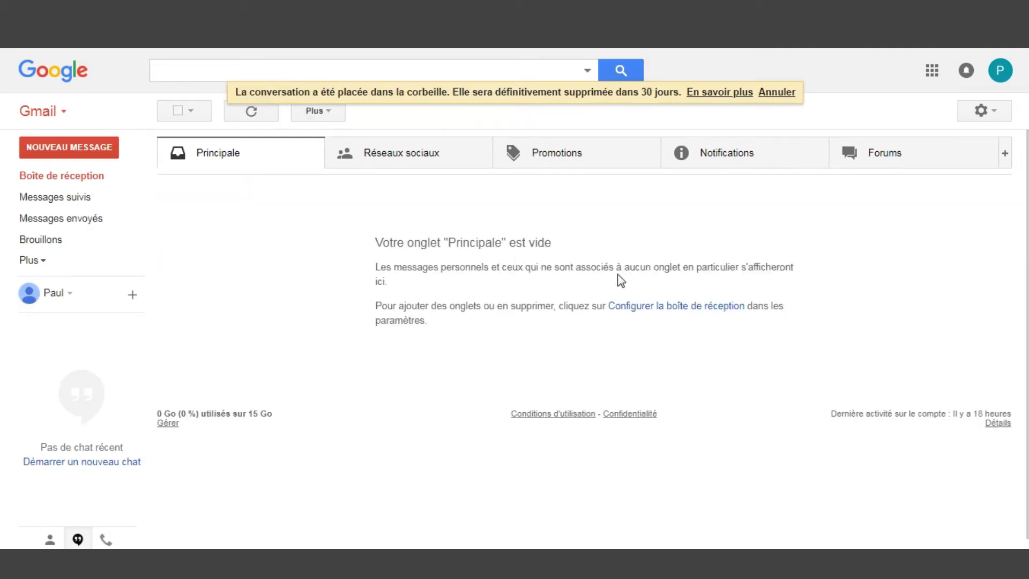
# Copy the Gmail account's e-mail address from the account panel
pyautogui.click(1015, 78)
pyautogui.moveTo(869, 107); pyautogui.dragTo(906, 125)
pyautogui.click(953, 124)
pyautogui.moveTo(996, 123); pyautogui.dragTo(869, 128)
pyautogui.press('Escape')
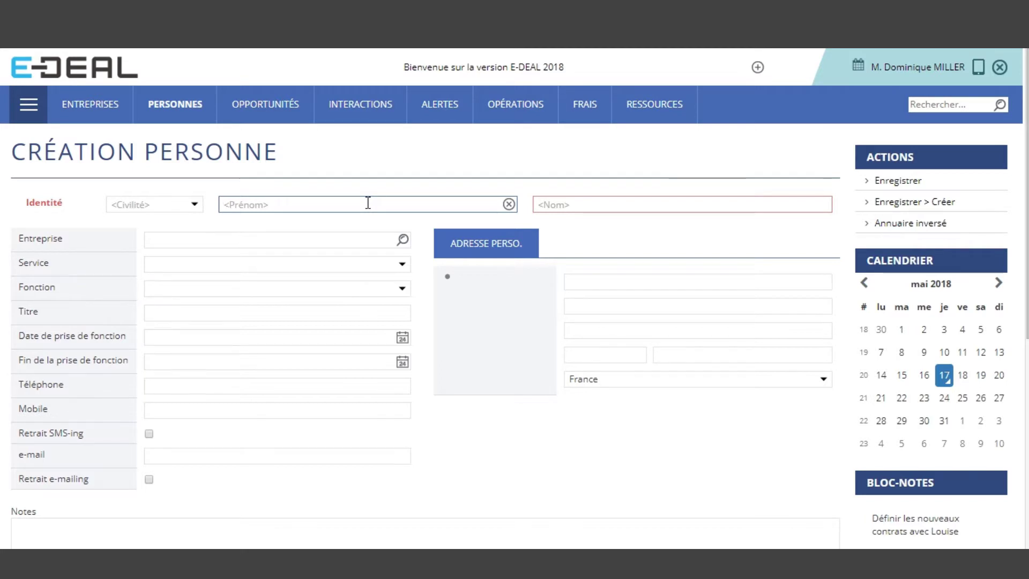
# Enter the person's first and last name and link them to company Aliacom
pyautogui.press('Tab')
pyautogui.click(333, 241)
pyautogui.write('alia')
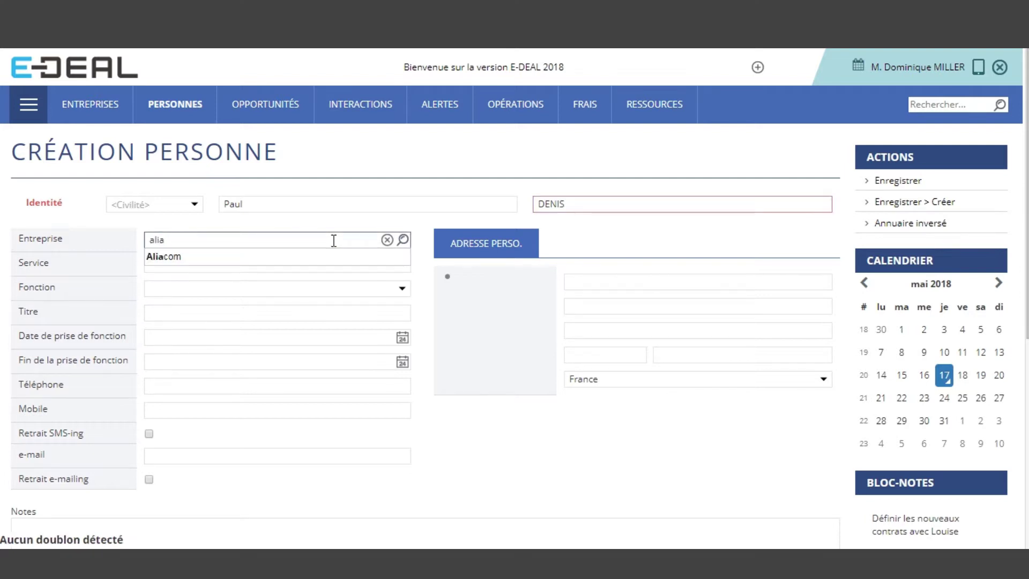
pyautogui.click(338, 259)
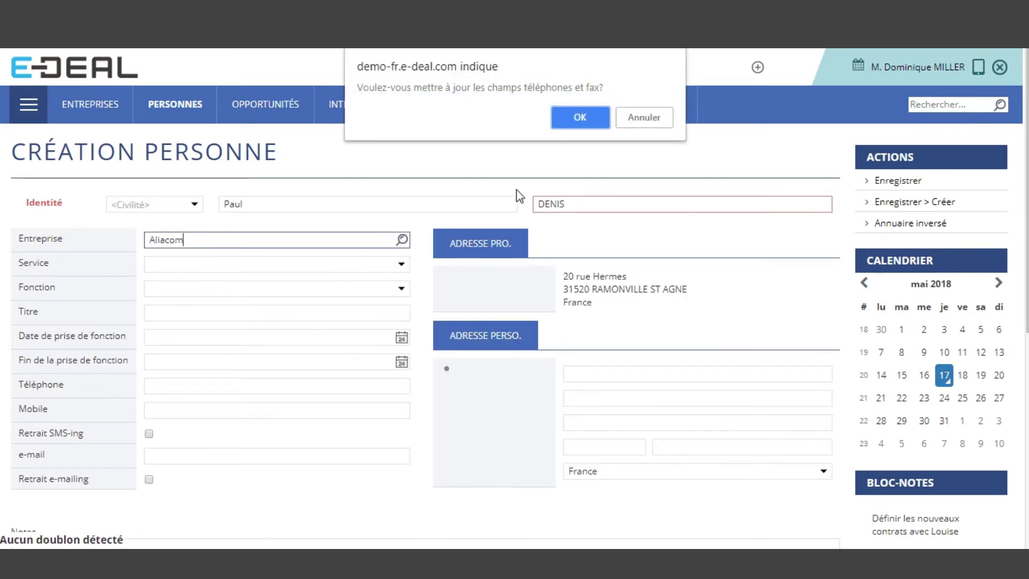
pyautogui.press('Return')
# Set the service to Achats and the function to Directeur Achats
pyautogui.click(403, 265)
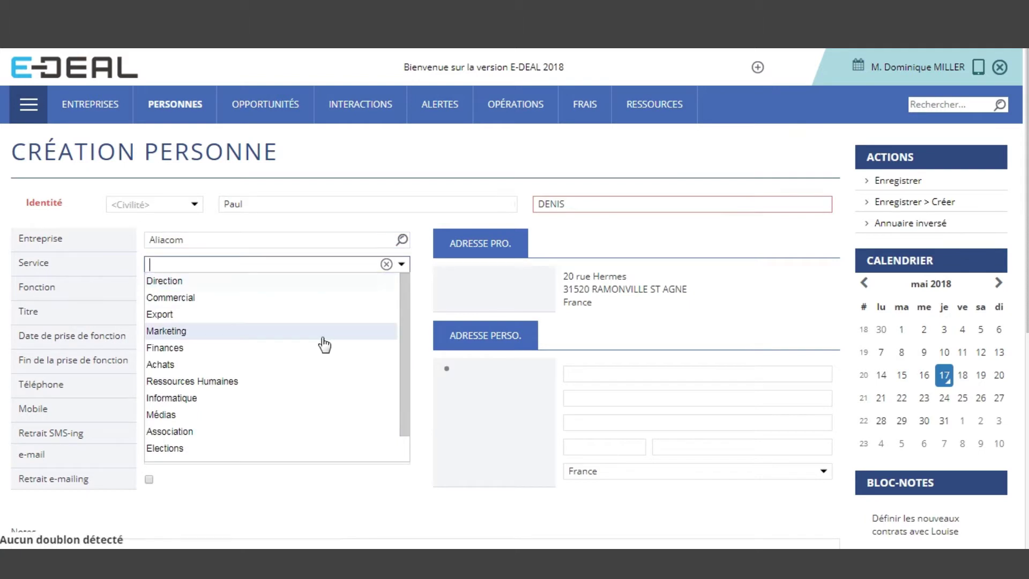
pyautogui.click(285, 364)
pyautogui.click(285, 289)
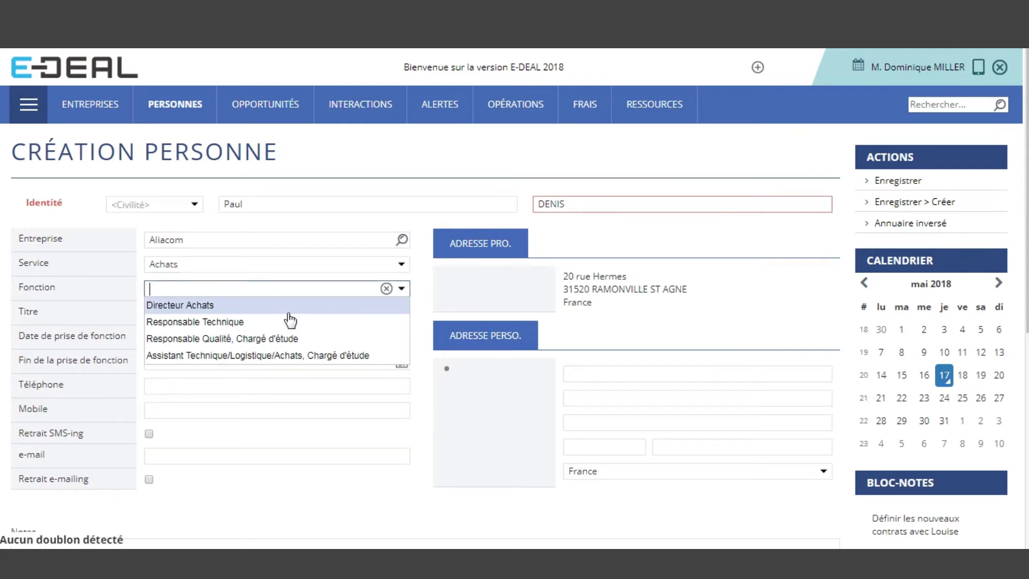
pyautogui.click(288, 313)
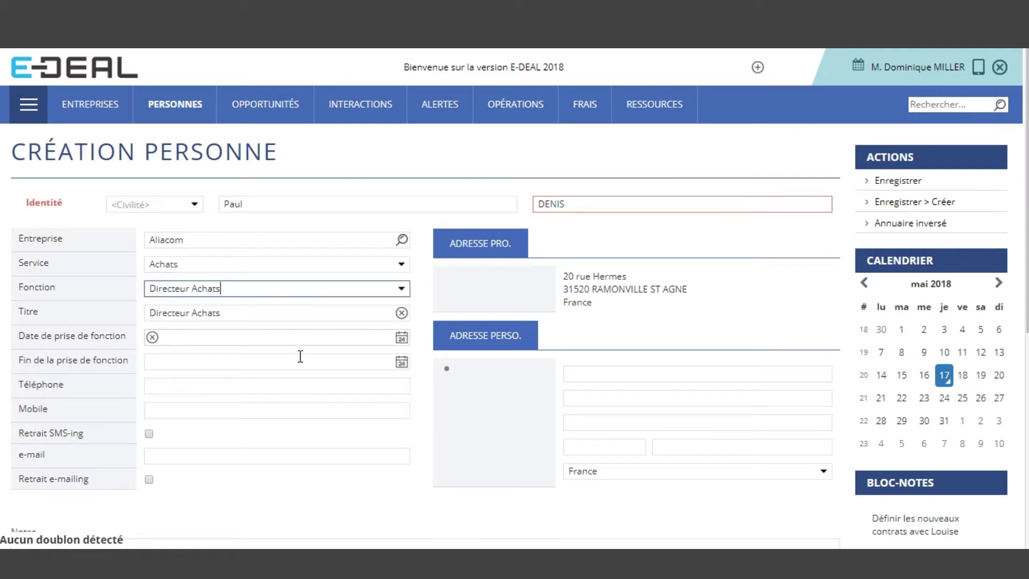
pyautogui.click(241, 455)
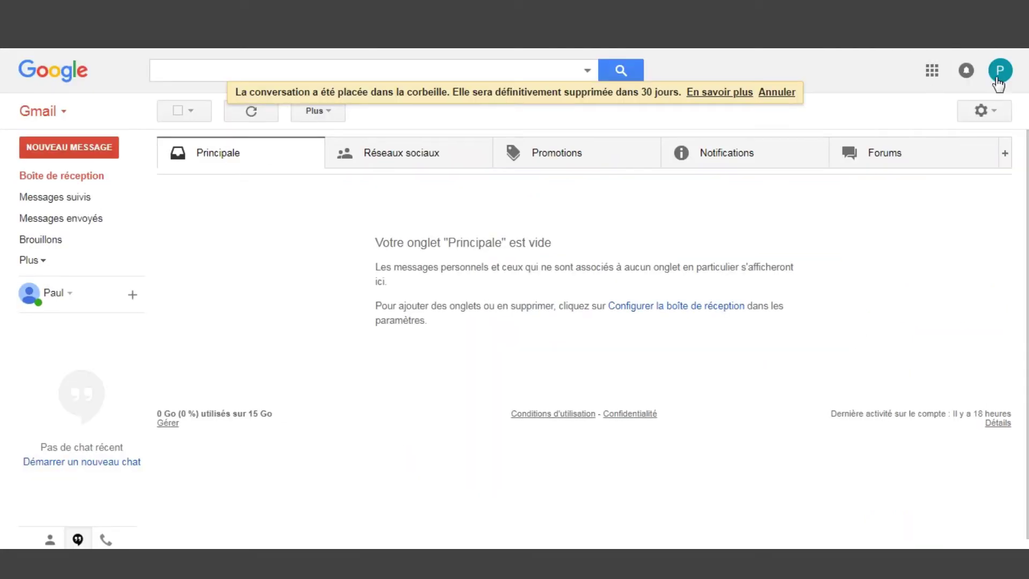
# Copy the Gmail account's address and paste it as the person's e-mail
pyautogui.click(1000, 75)
pyautogui.moveTo(996, 124); pyautogui.dragTo(869, 124)
pyautogui.hotkey('ctrl', 'c')
pyautogui.rightClick(953, 125)
pyautogui.click(718, 132)
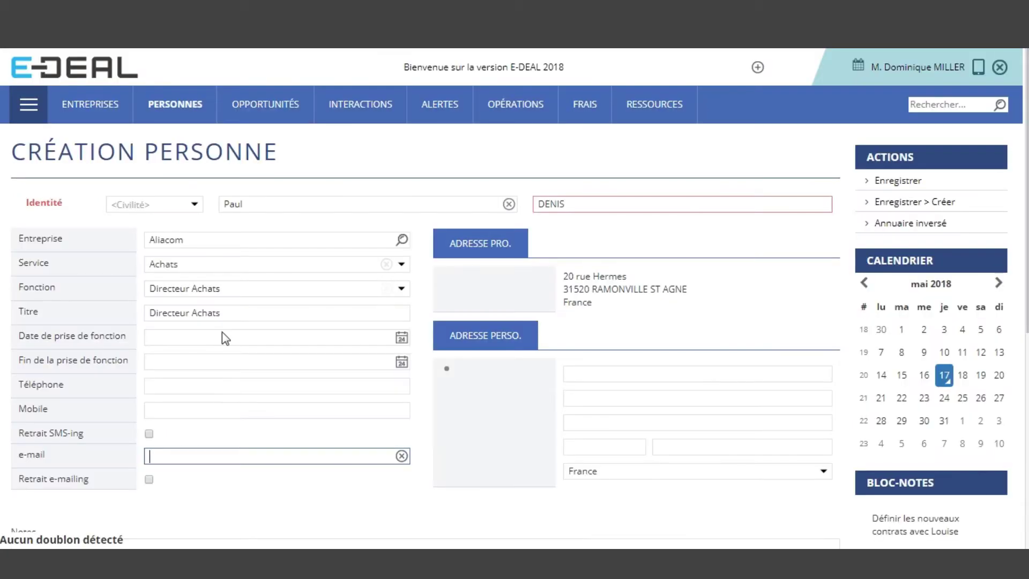
pyautogui.hotkey('ctrl', 'v')
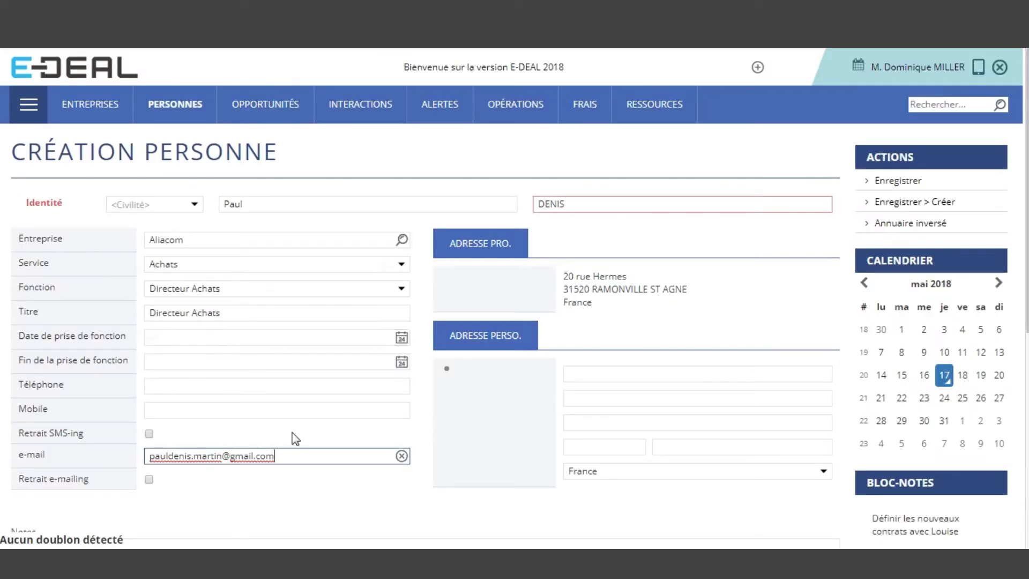
pyautogui.click(558, 455)
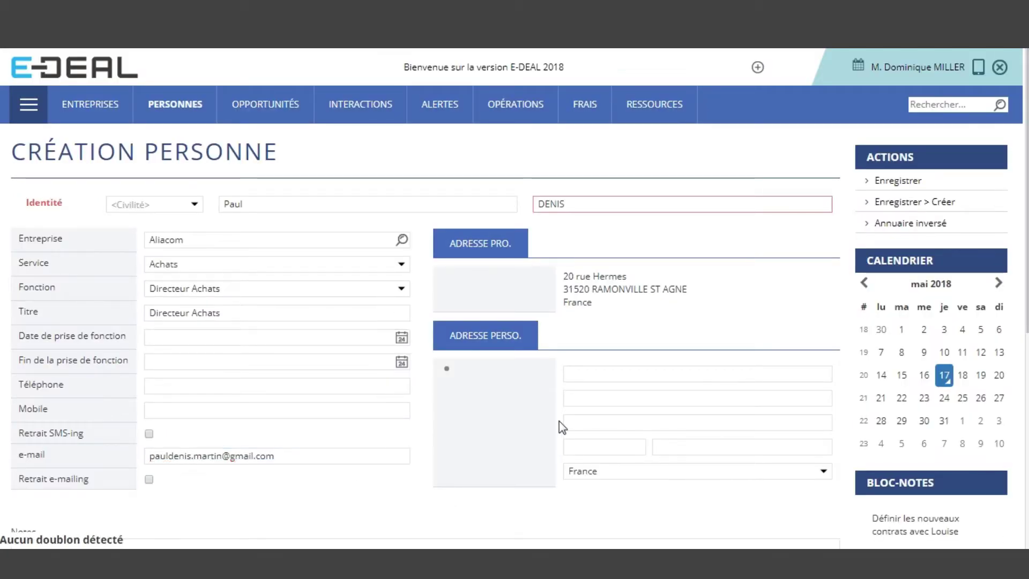
# Tag the person Prescripteur, set origin Conférence Tourisme d'Affaires, and save the record
pyautogui.scroll(-7, 559, 421)
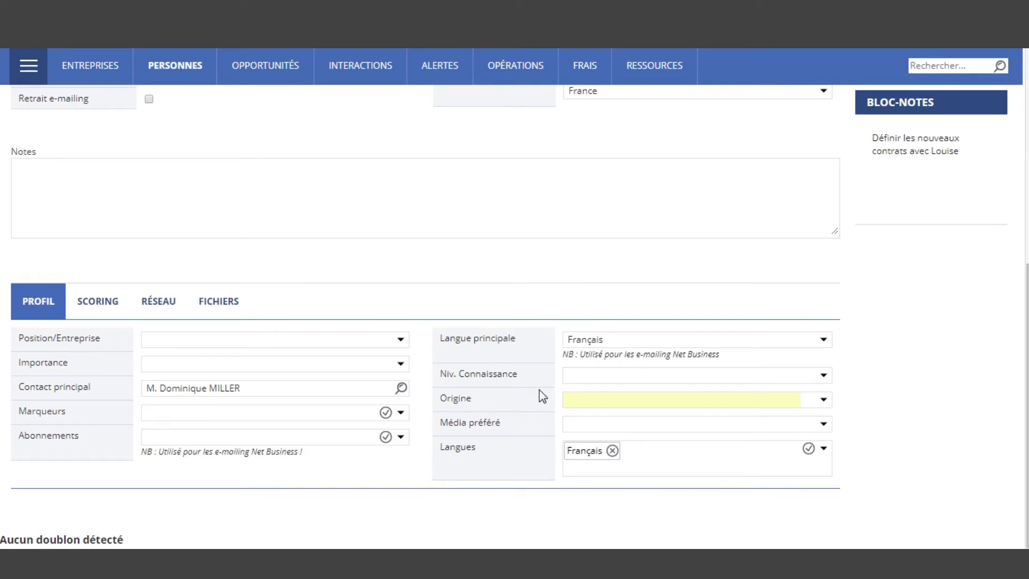
pyautogui.click(287, 416)
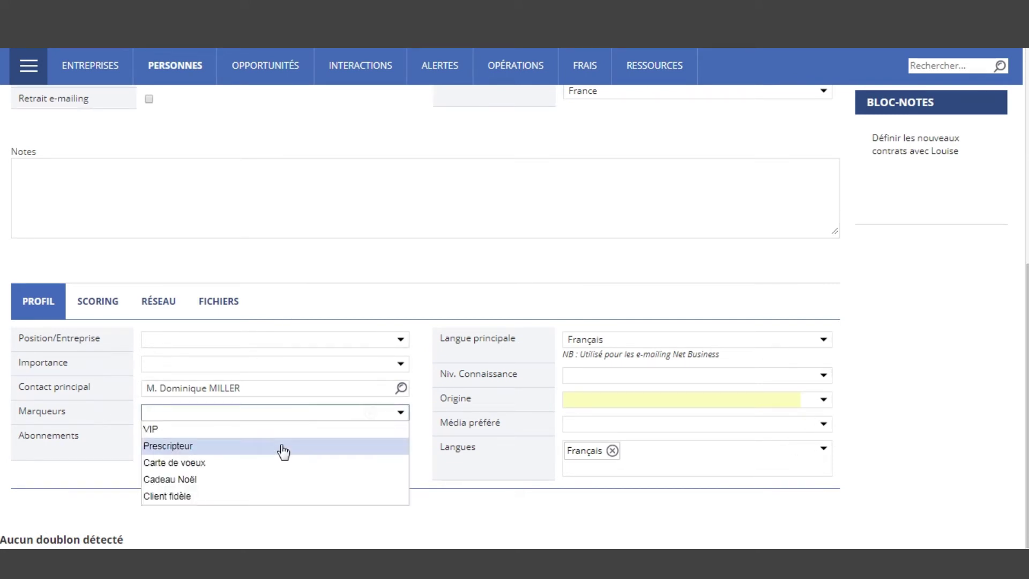
pyautogui.click(282, 448)
pyautogui.click(446, 468)
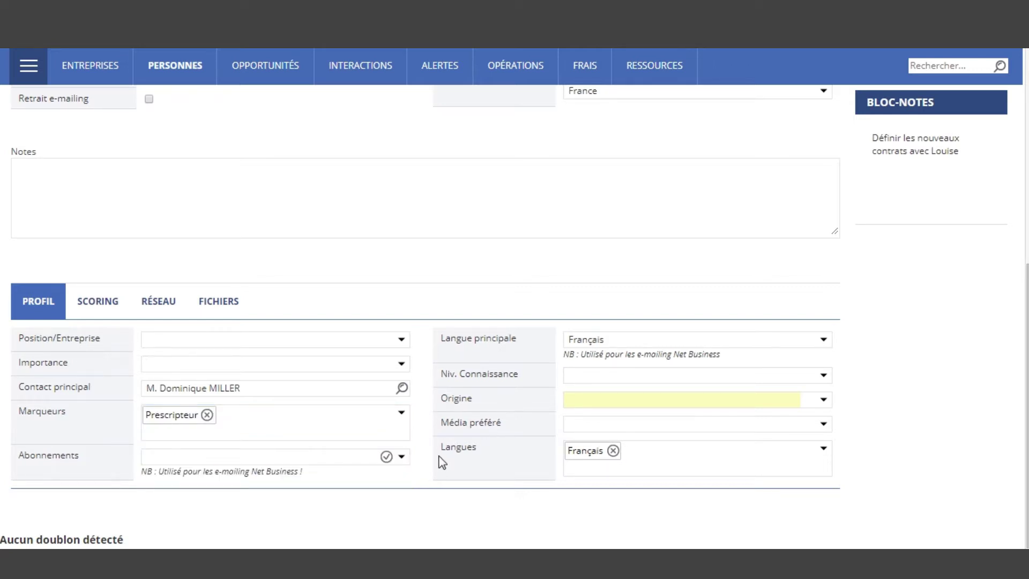
pyautogui.click(826, 406)
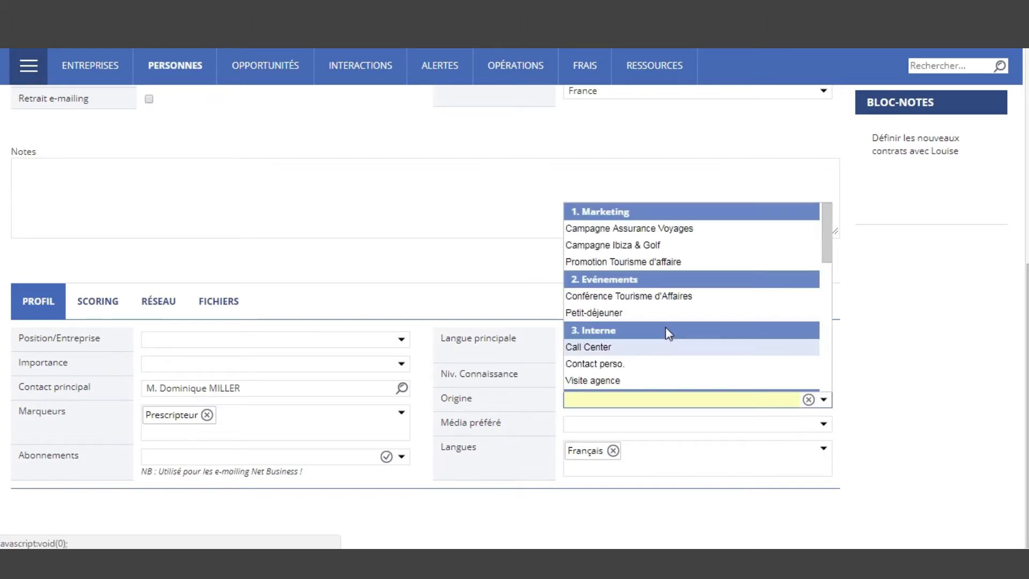
pyautogui.click(664, 301)
pyautogui.click(851, 343)
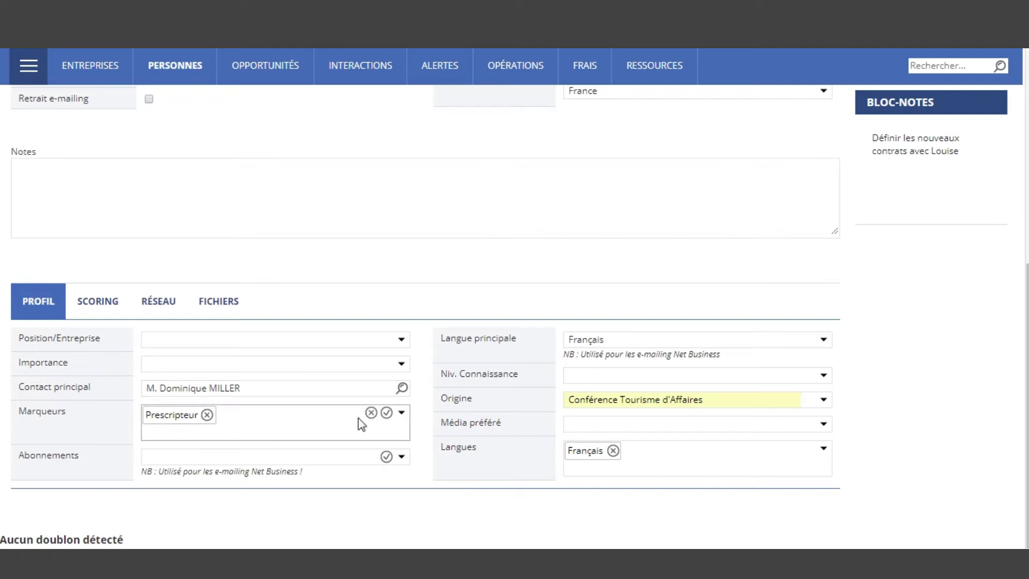
pyautogui.scroll(5, 360, 417)
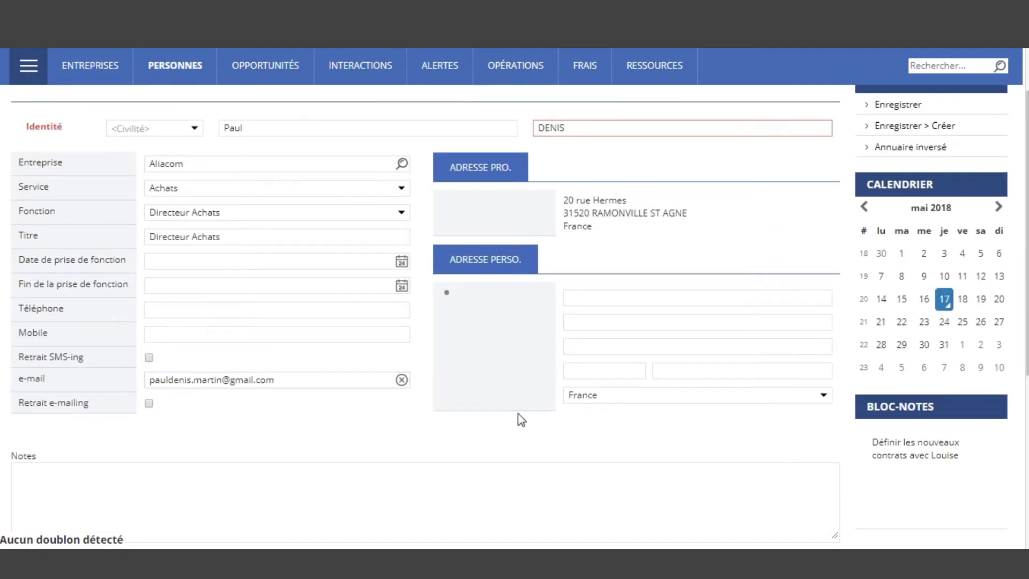
pyautogui.scroll(2, 525, 397)
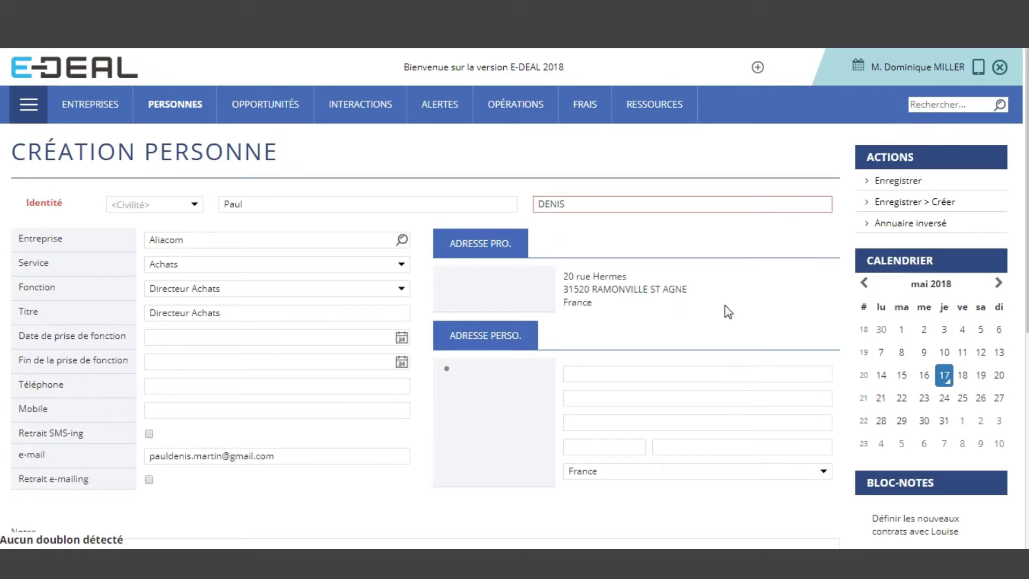
pyautogui.click(915, 182)
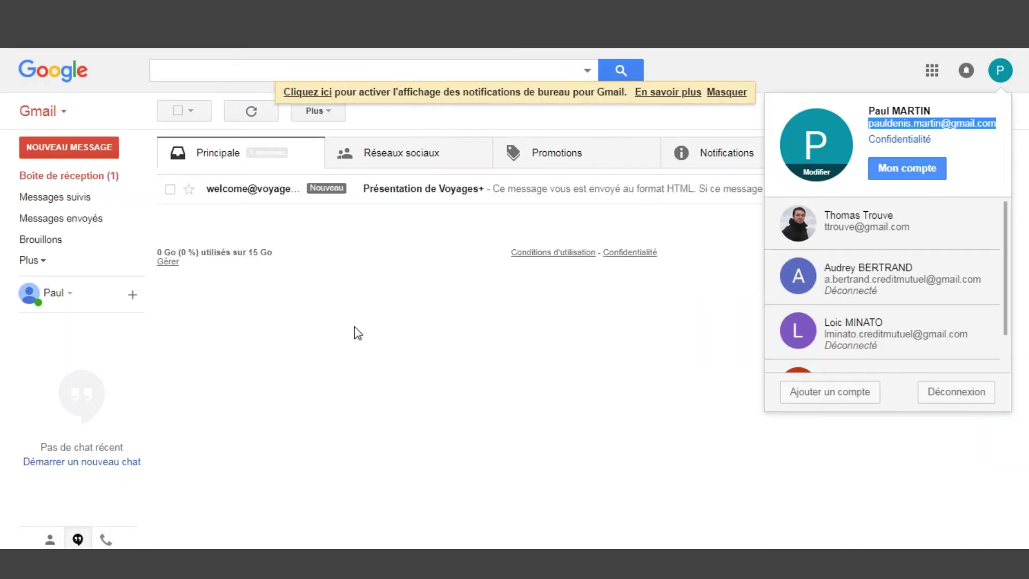
pyautogui.click(464, 332)
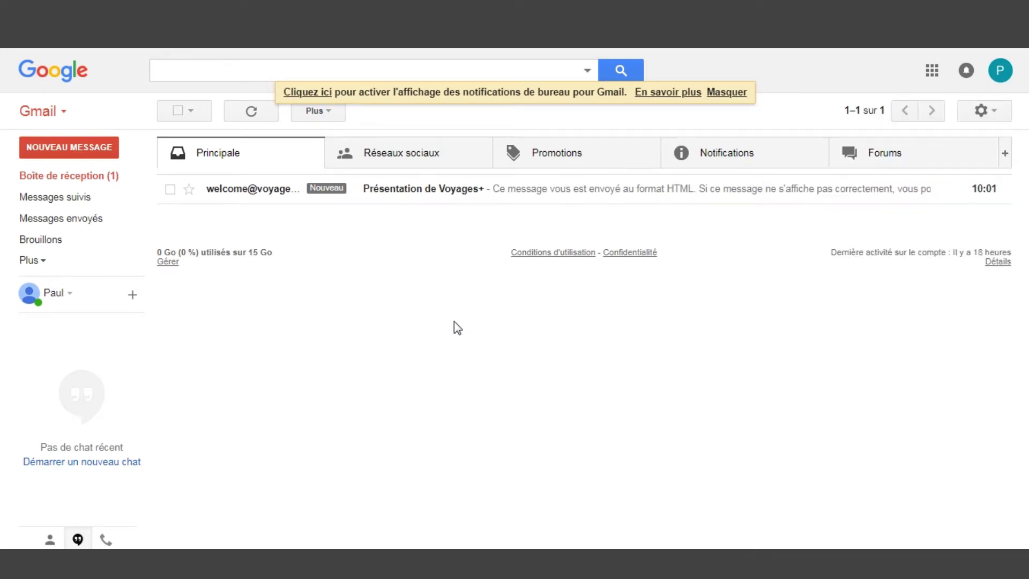
pyautogui.click(452, 192)
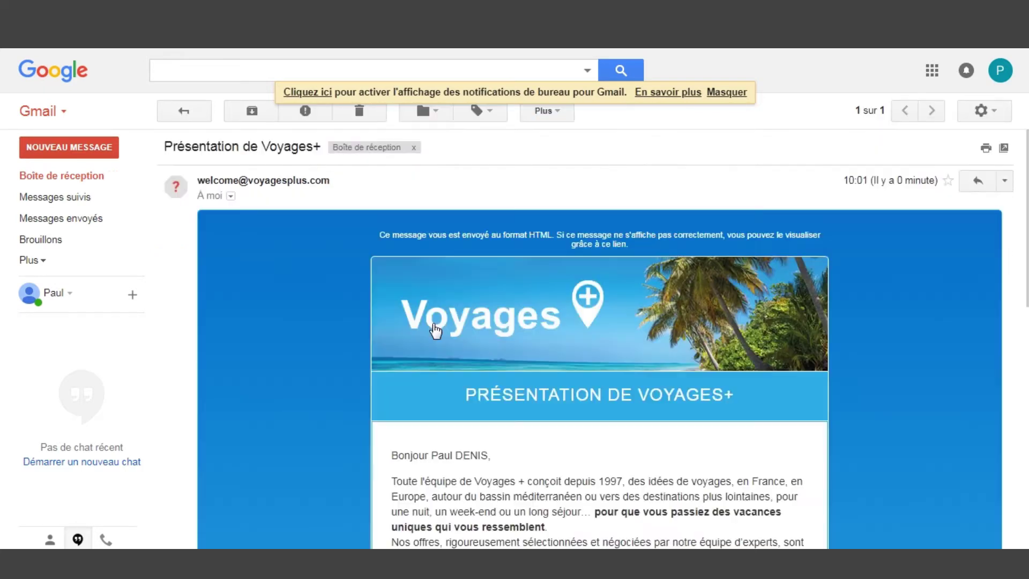
pyautogui.scroll(-4, 855, 348)
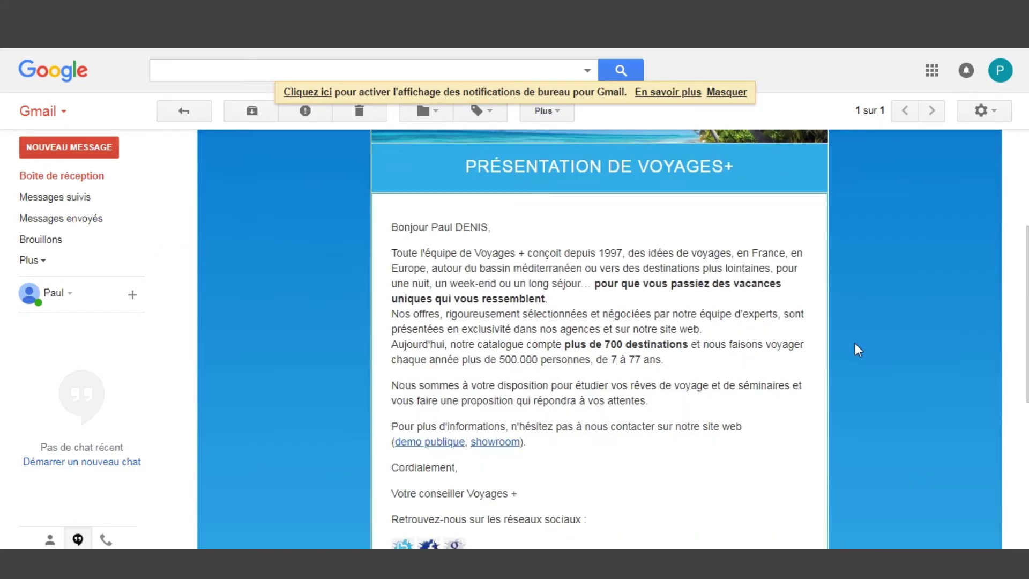
pyautogui.scroll(-2, 808, 316)
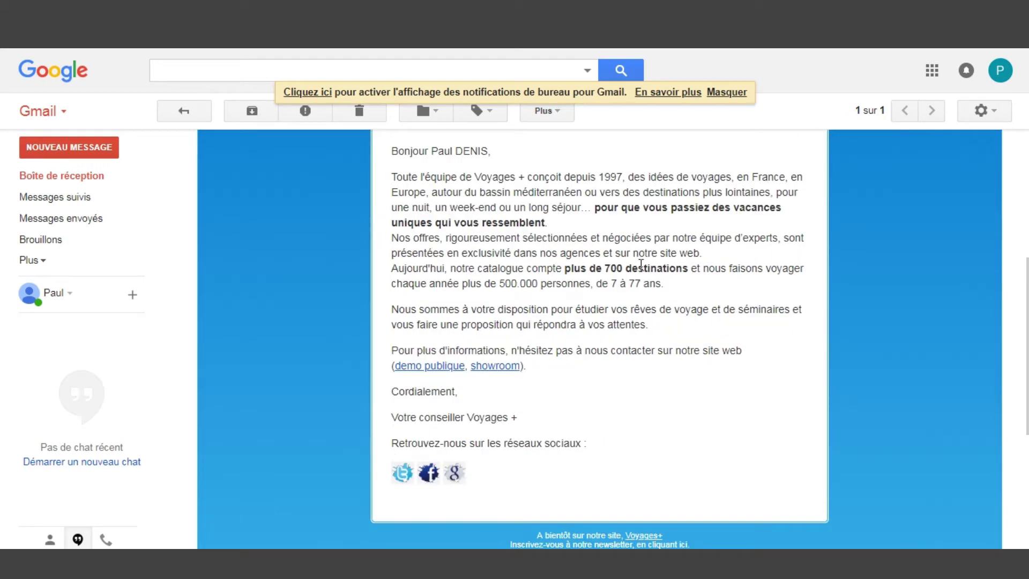
pyautogui.scroll(3, 736, 337)
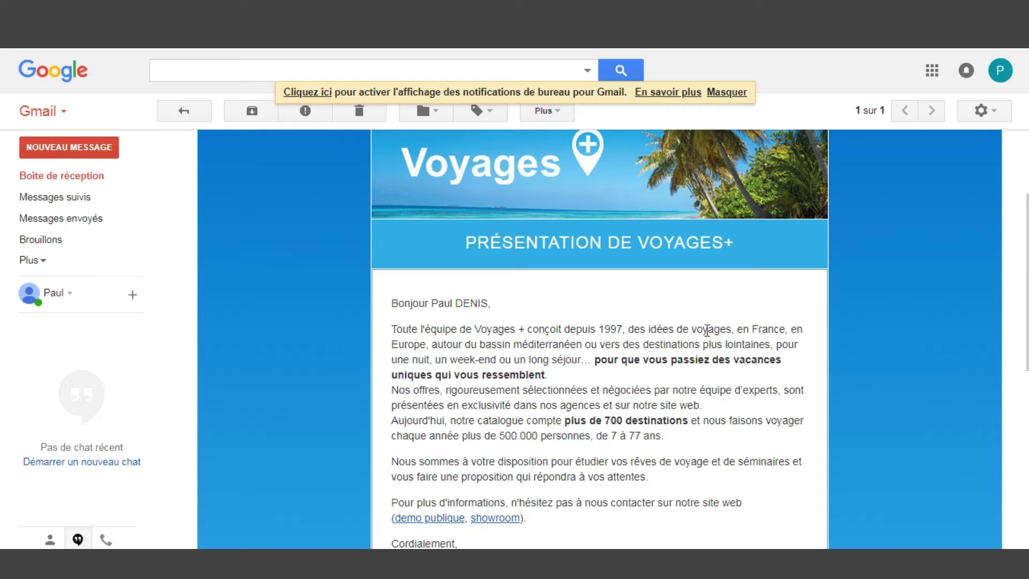
pyautogui.scroll(-1, 703, 335)
pyautogui.scroll(-1, 702, 336)
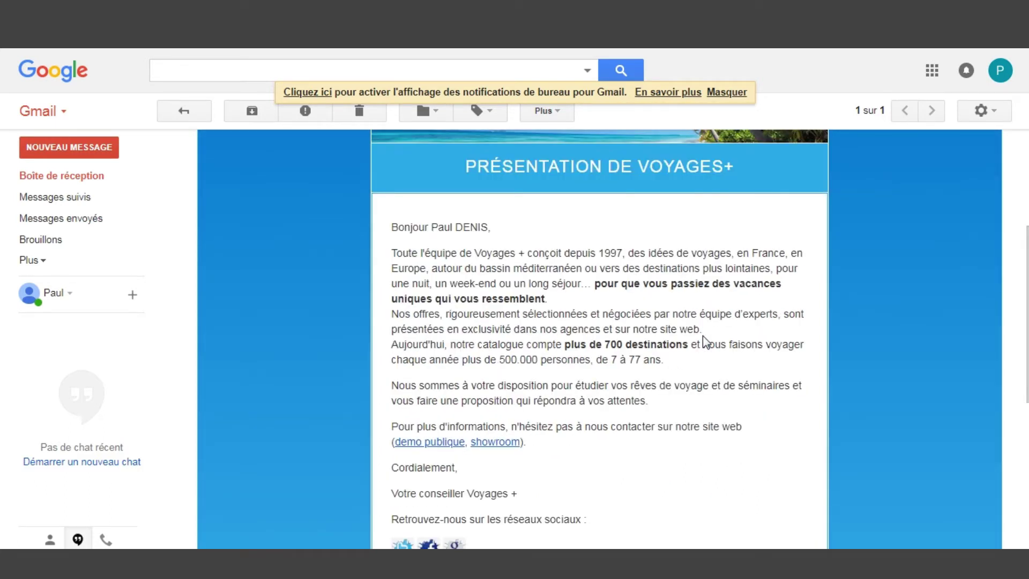
pyautogui.moveTo(430, 227); pyautogui.dragTo(489, 228)
pyautogui.scroll(2, 587, 343)
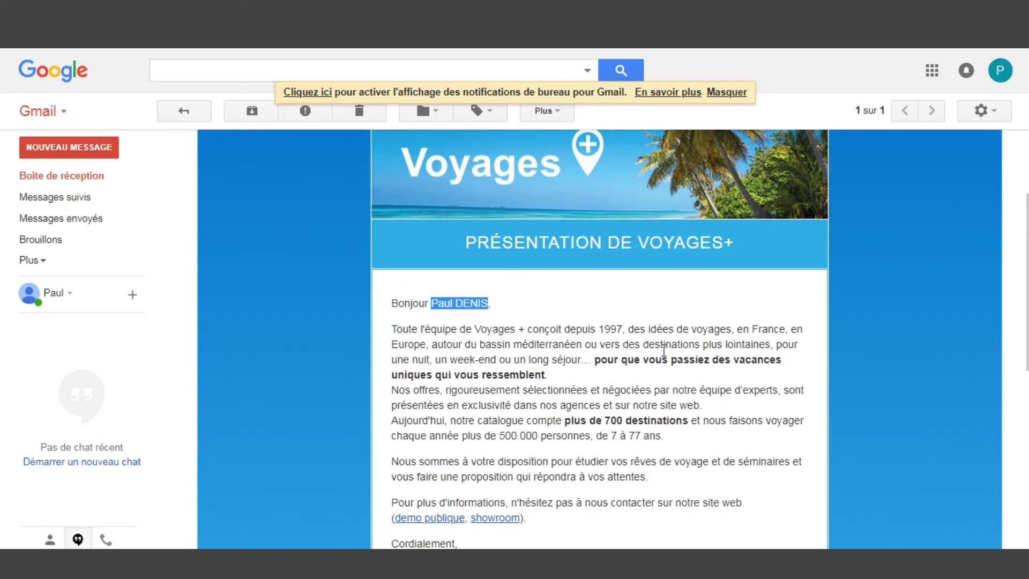
pyautogui.scroll(-2, 674, 342)
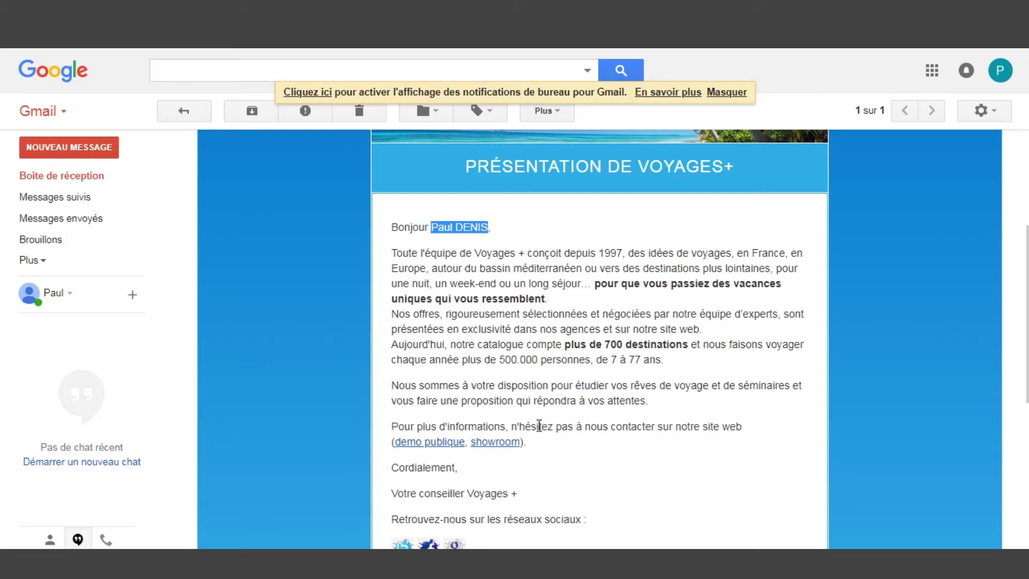
# Follow the e-mail's showroom link, sign in to the demo, and browse the Contactez-nous page
pyautogui.click(485, 442)
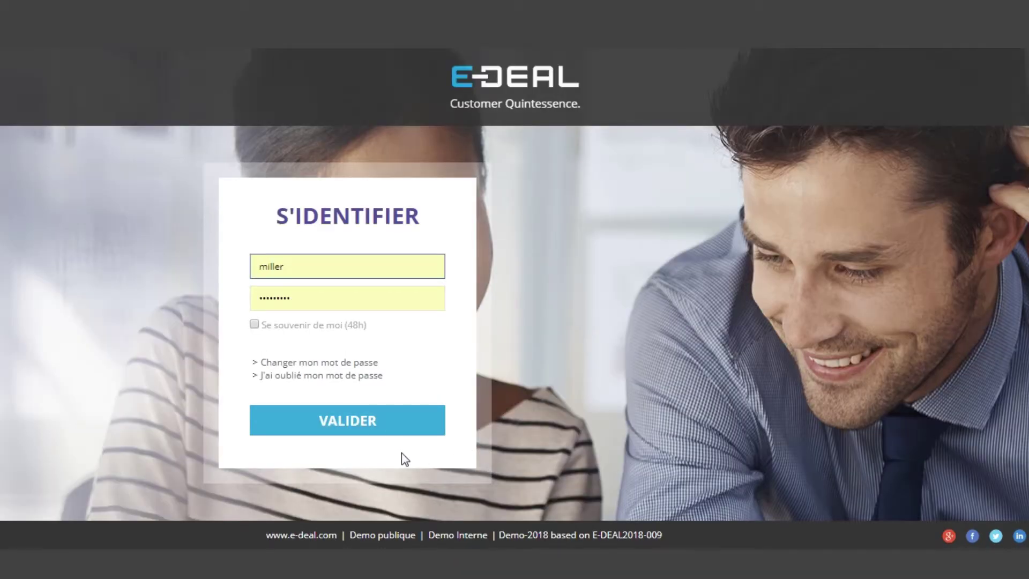
pyautogui.click(332, 325)
pyautogui.click(375, 422)
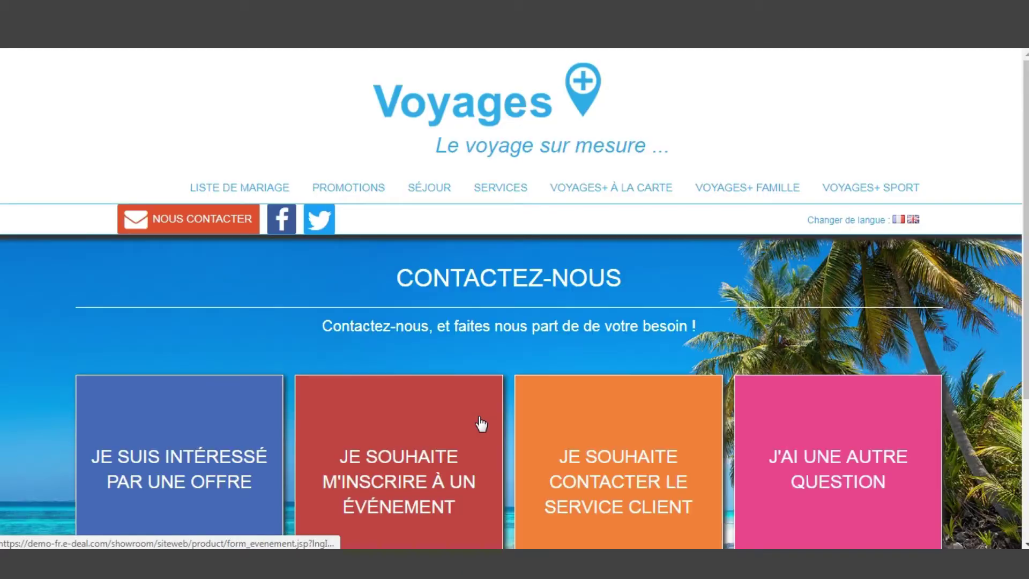
pyautogui.scroll(-3, 780, 246)
pyautogui.scroll(3, 799, 284)
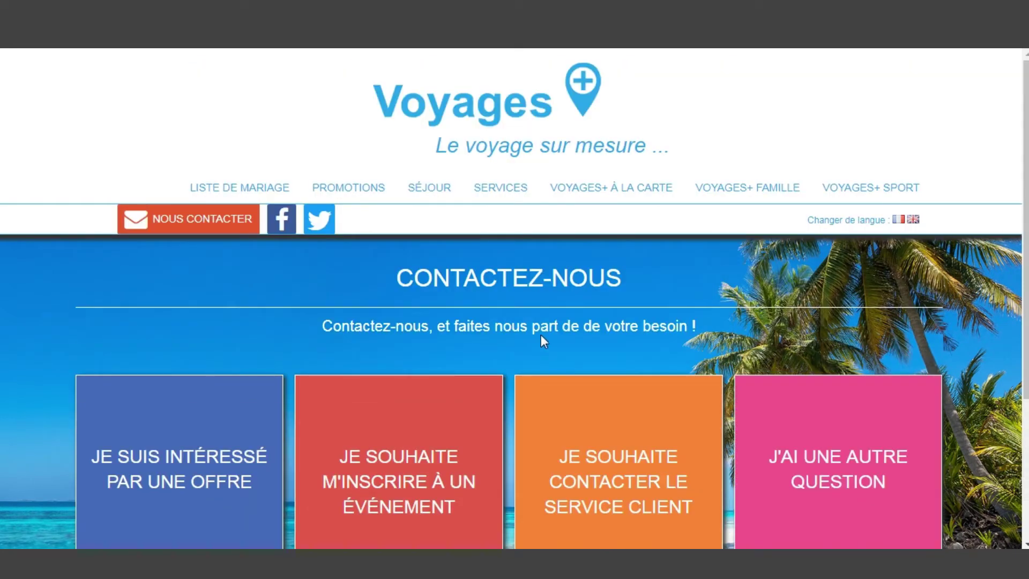
pyautogui.scroll(-3, 552, 292)
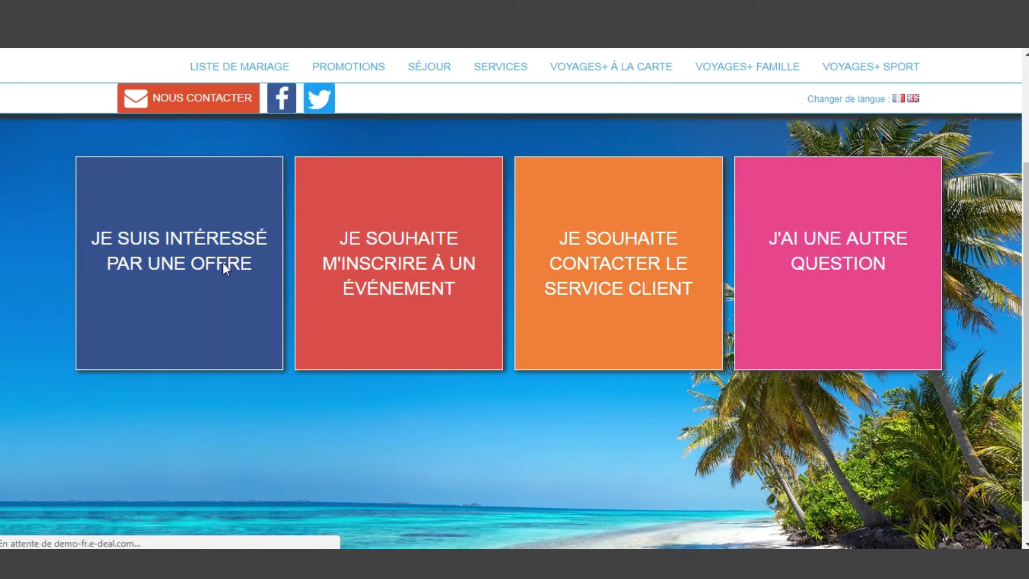
# Choose 'Je suis intéressé par une offre' to bring up the Envie d'un devis ? form
pyautogui.click(223, 263)
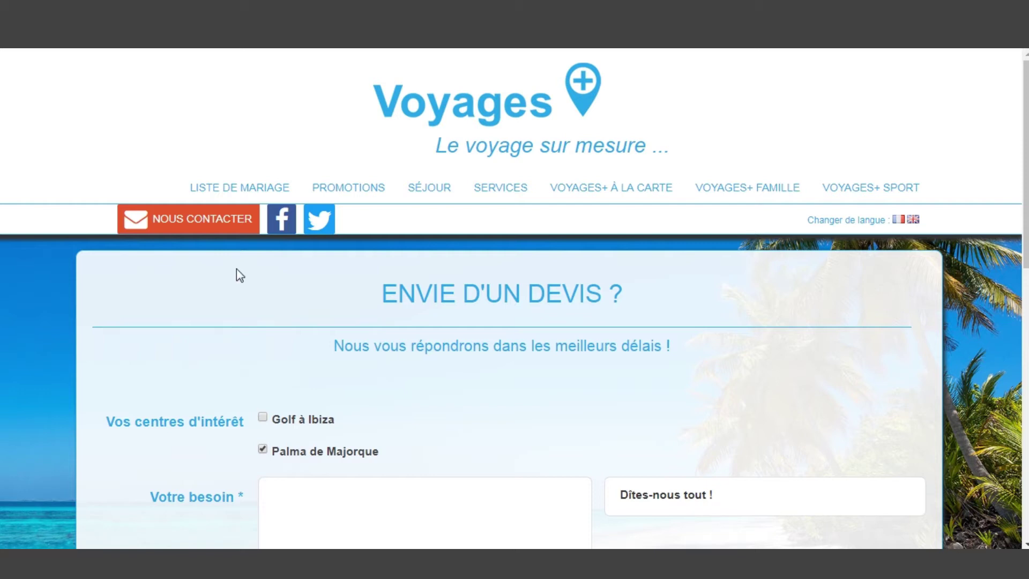
pyautogui.scroll(-3, 335, 332)
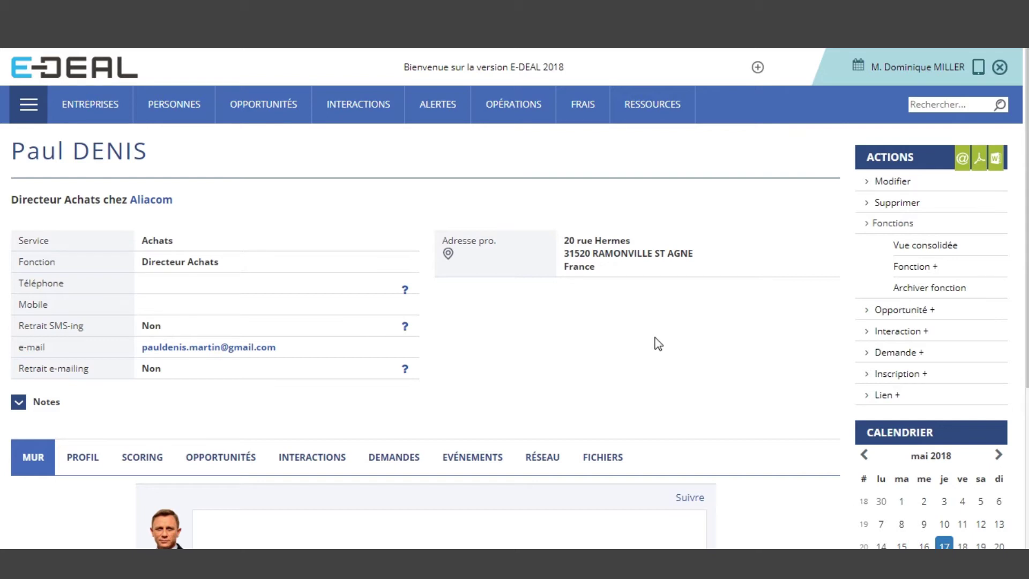
# Switch to the AUTOMATION module to reach the Rechercher une procédure page
pyautogui.click(31, 116)
pyautogui.click(718, 236)
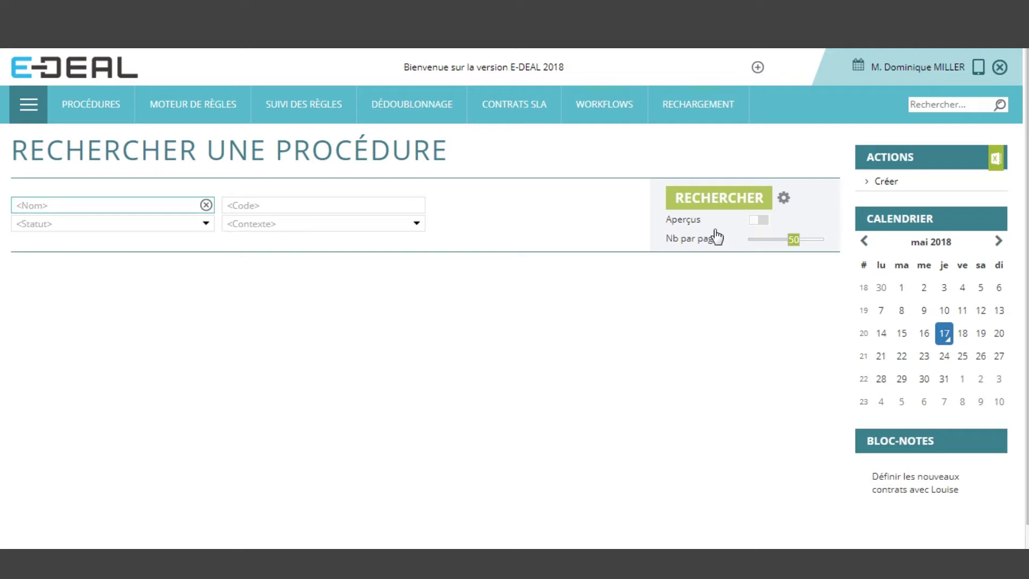
# Open Moteur de règles > Gérer les règles and expand the Opportunité 'Mise à jour (3)' rules
pyautogui.click(209, 116)
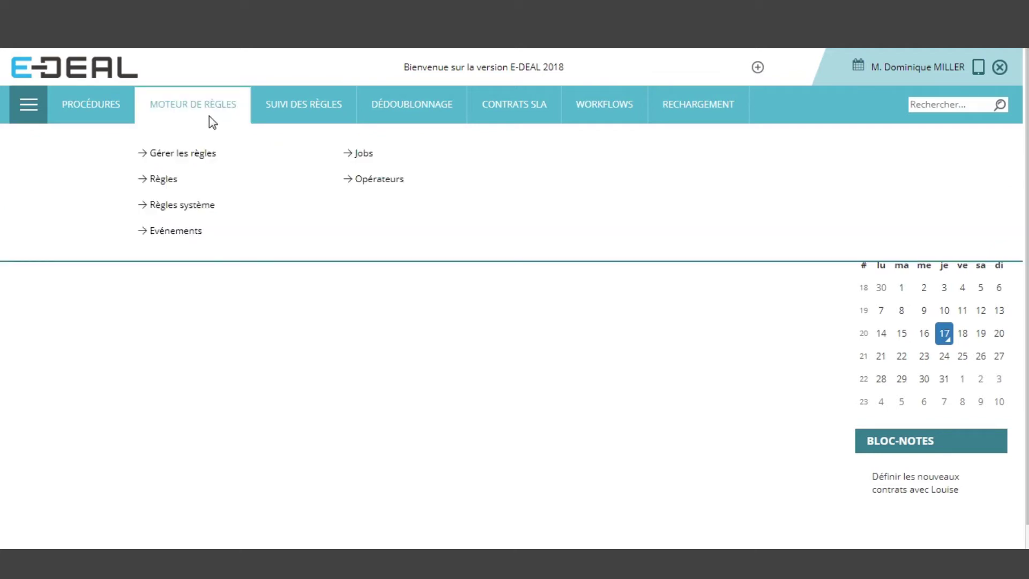
pyautogui.click(204, 156)
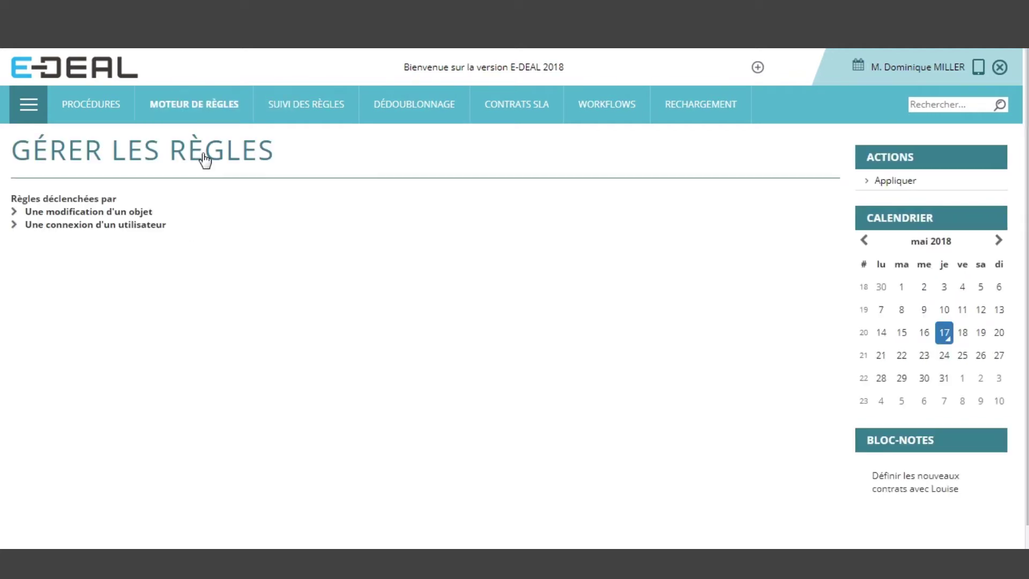
pyautogui.click(141, 215)
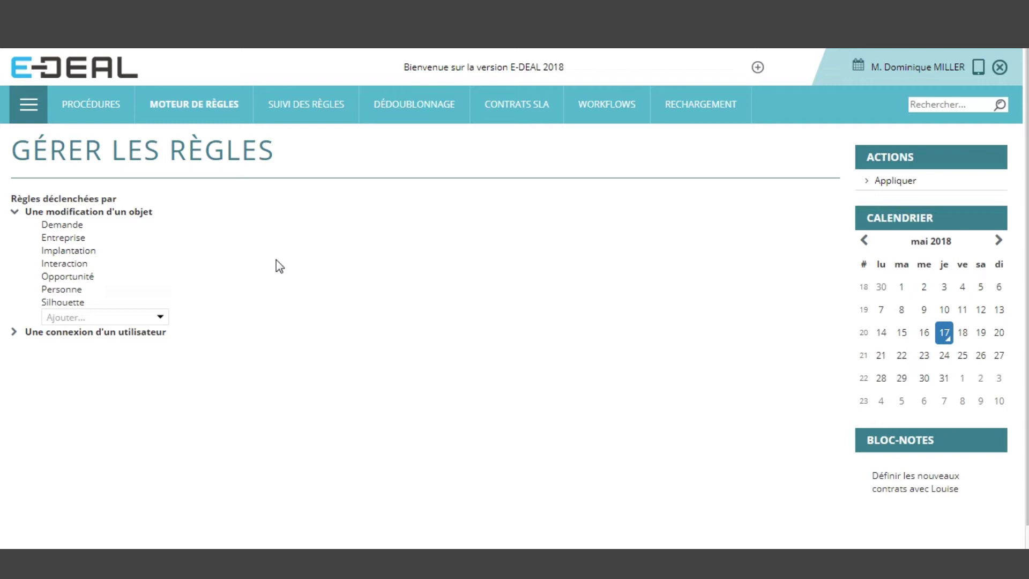
pyautogui.click(79, 278)
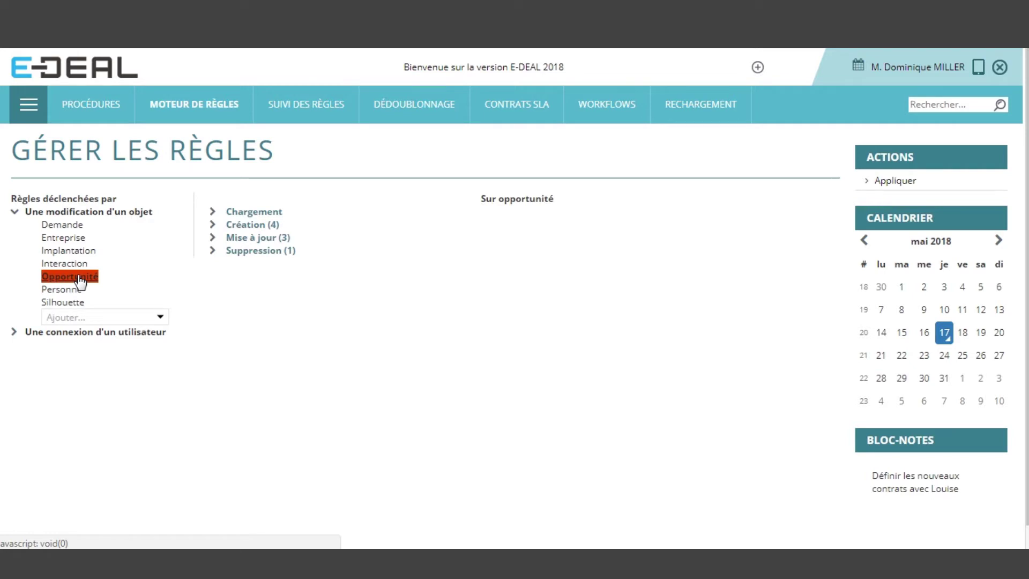
pyautogui.click(247, 238)
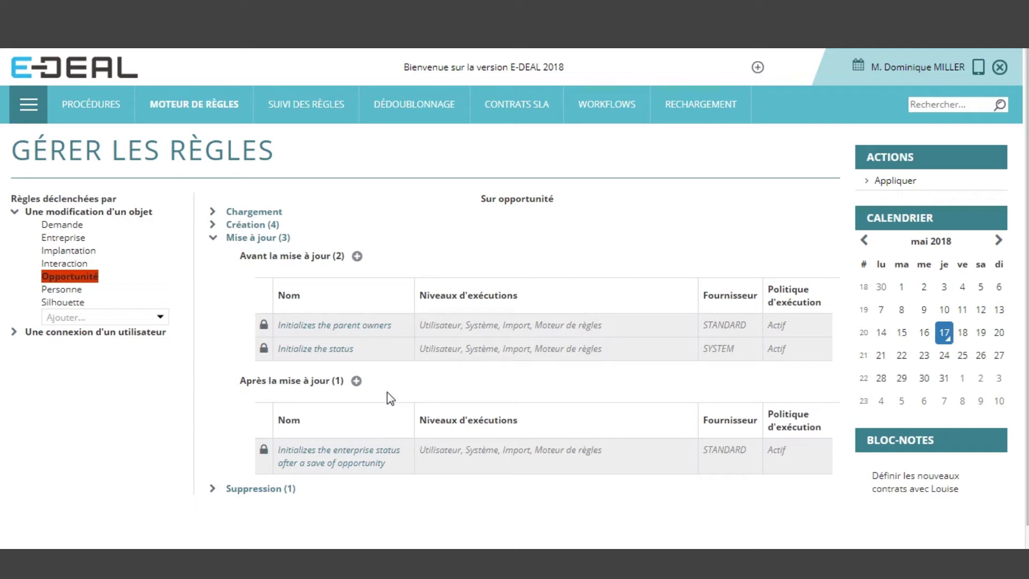
# Create a new rule under 'Après la mise à jour' and draft its name
pyautogui.click(356, 380)
pyautogui.click(436, 411)
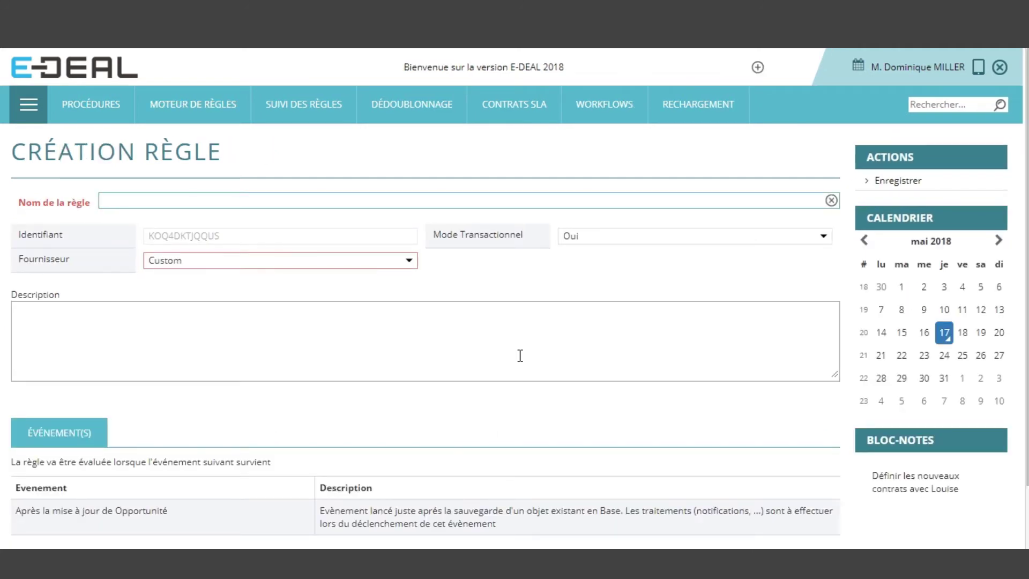
pyautogui.write('Clients')
pyautogui.press('BackSpace')
pyautogui.write('stratégique')
# Edit the rule name to 'Score stratégique si opp > 80k + négo'
pyautogui.press('Home')
pyautogui.hotkey('ctrl', 'shift', 'Right')
pyautogui.hotkey('shift', 'Left')
pyautogui.write('Score')
pyautogui.press('End')
pyautogui.write('si op')
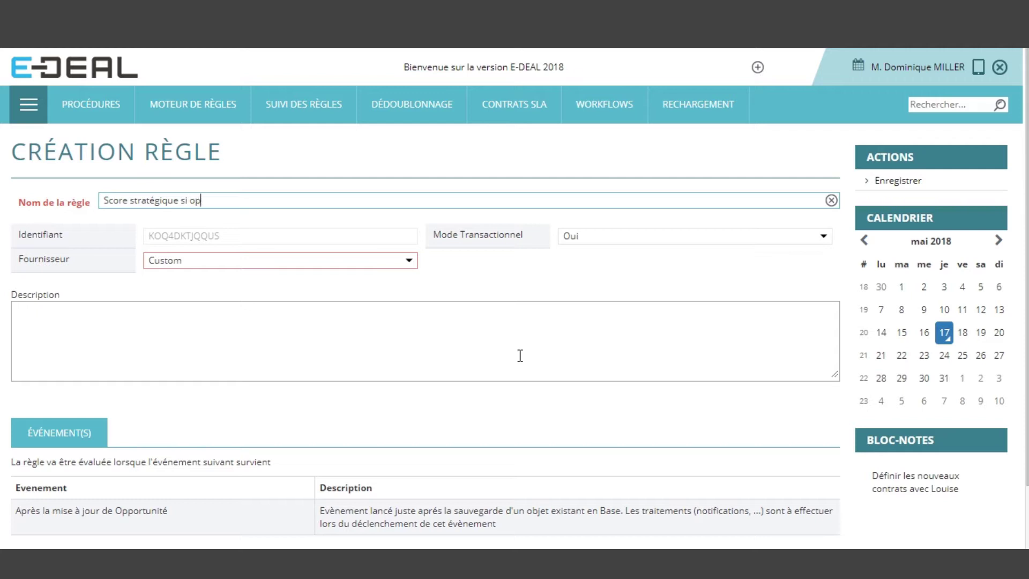
pyautogui.write('p > 80')
pyautogui.write('k &')
pyautogui.press('BackSpace')
pyautogui.press('BackSpace')
pyautogui.write('+ négo')
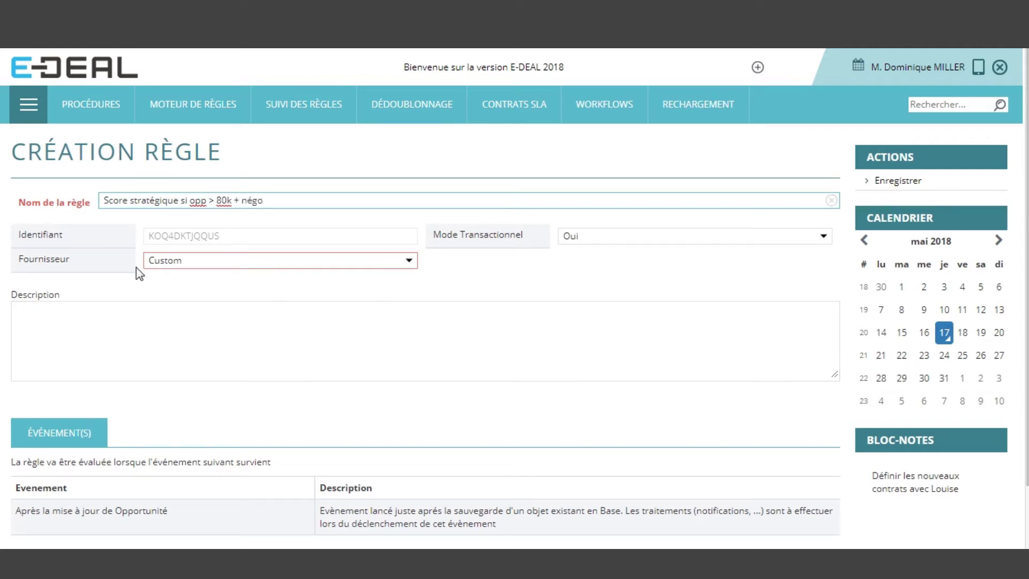
pyautogui.click(209, 325)
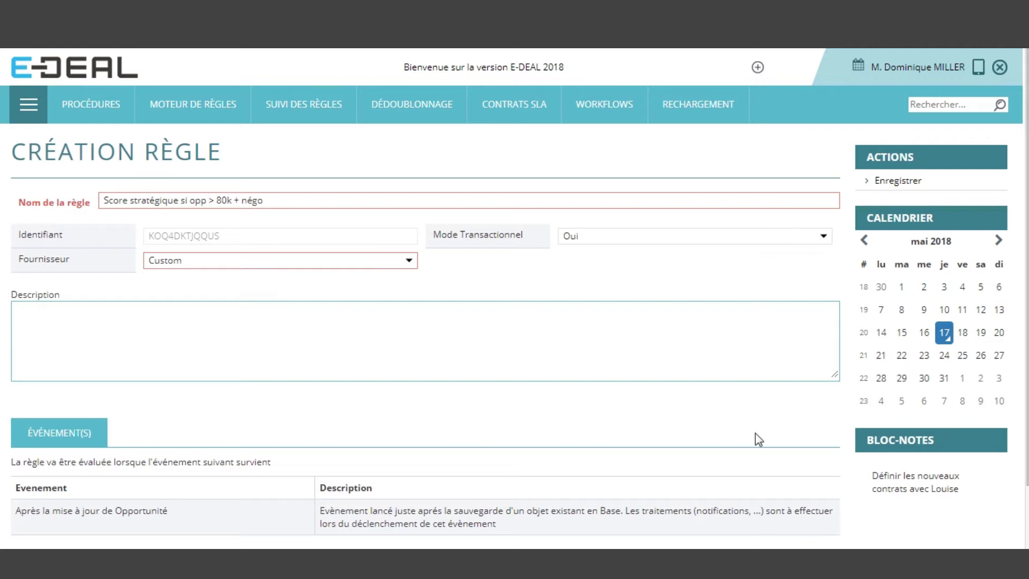
pyautogui.scroll(-2, 822, 415)
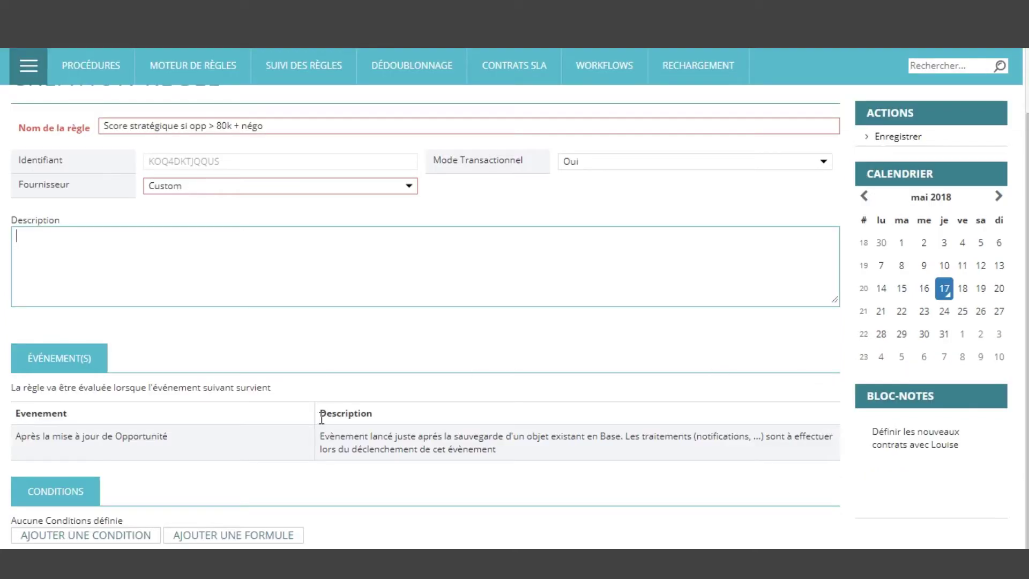
# Add a rule condition based on the current opportunity's Enjeu field
pyautogui.click(85, 534)
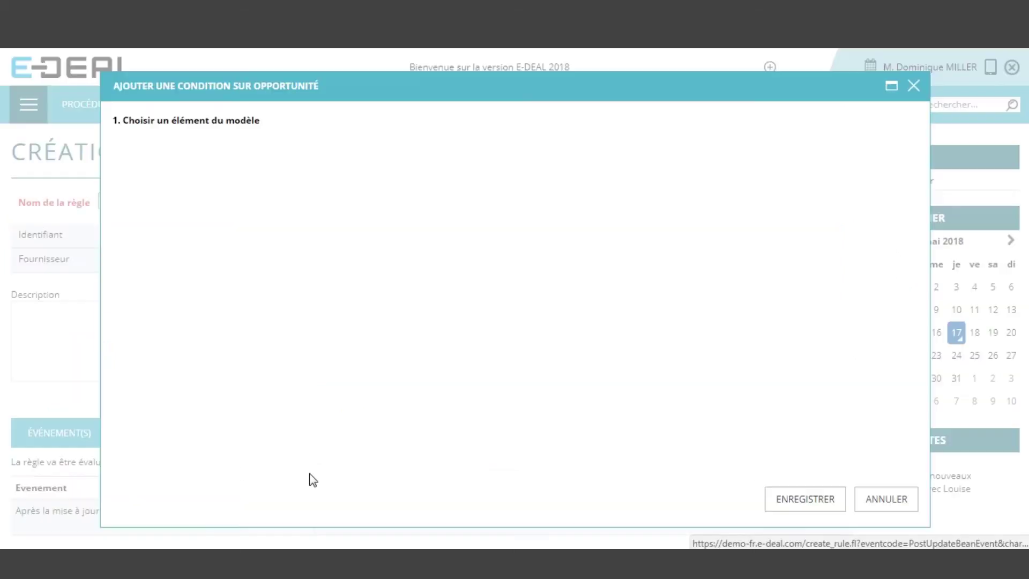
pyautogui.click(661, 127)
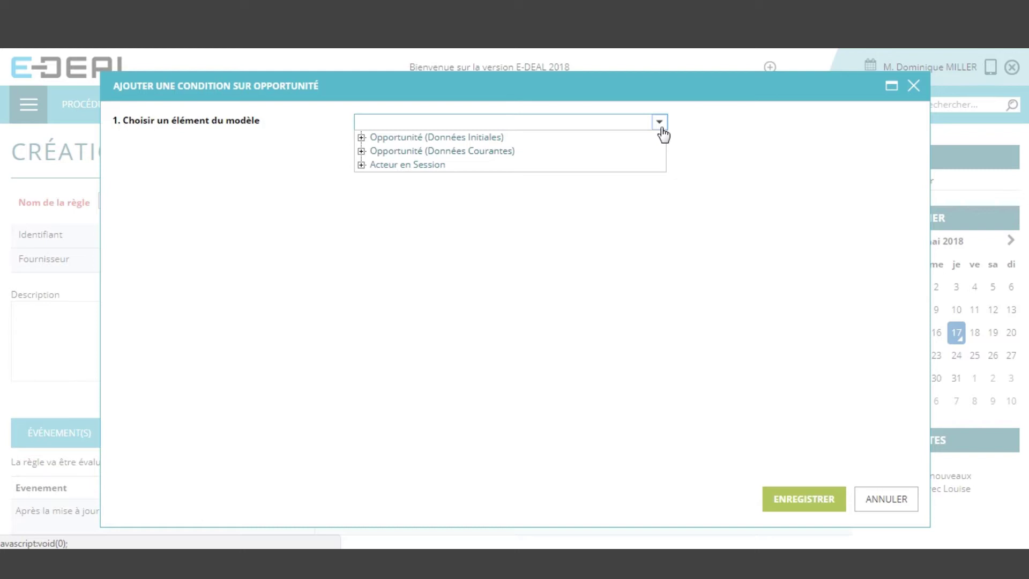
pyautogui.click(361, 151)
pyautogui.scroll(-3, 638, 202)
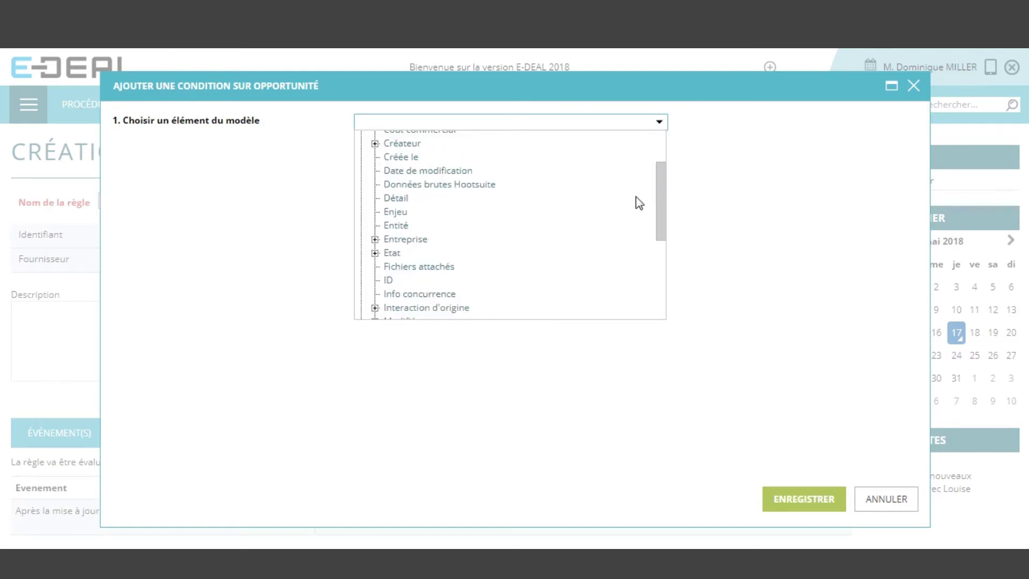
pyautogui.scroll(-3, 638, 200)
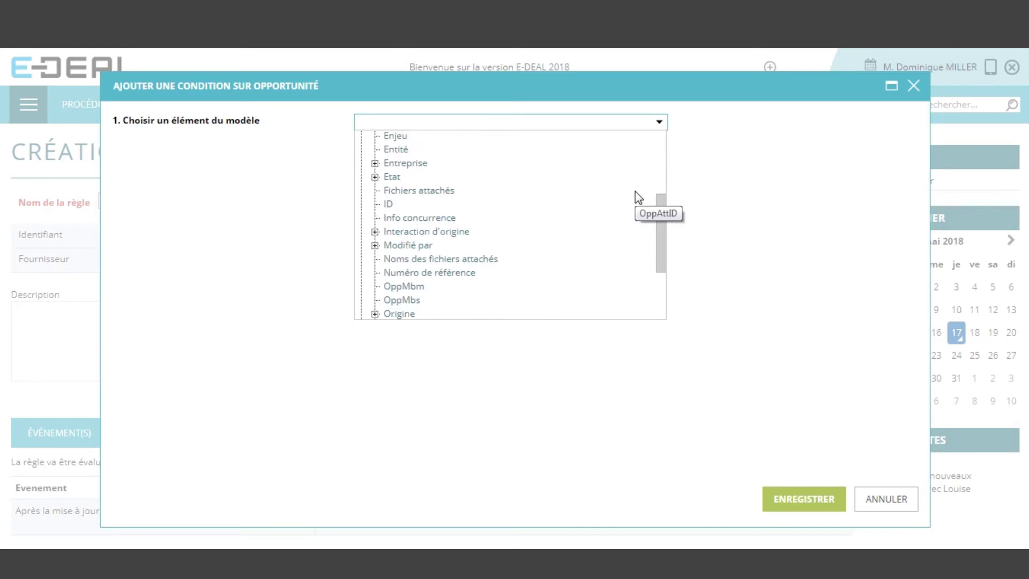
pyautogui.scroll(3, 636, 198)
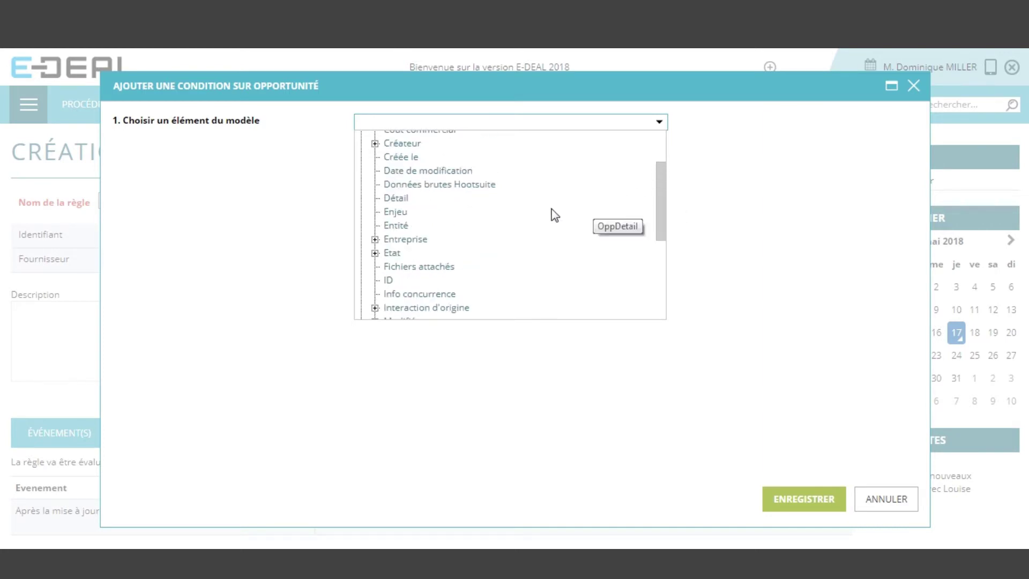
pyautogui.click(402, 213)
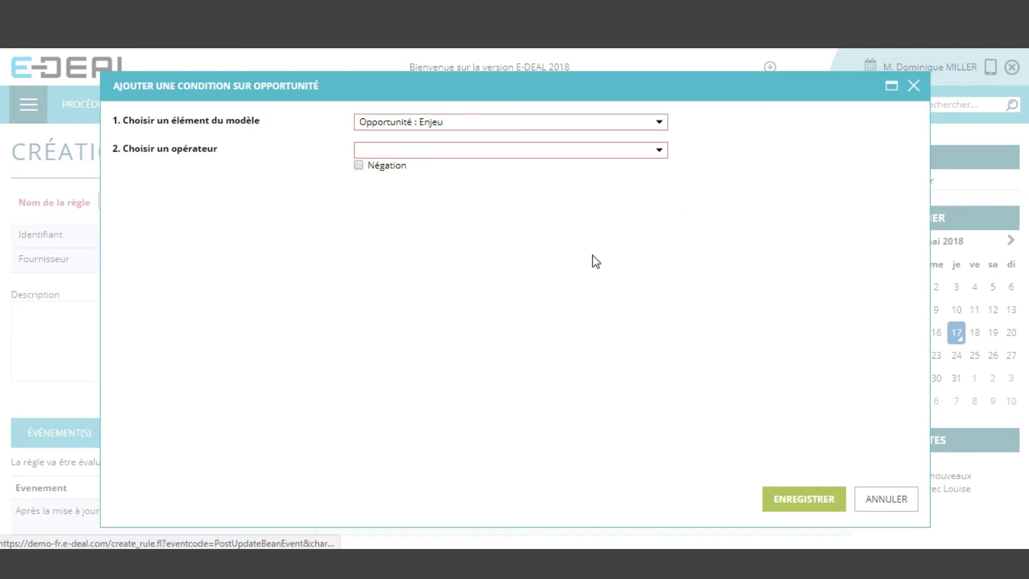
# Set the condition to strictly greater than the fixed value 80000 and save it
pyautogui.click(598, 148)
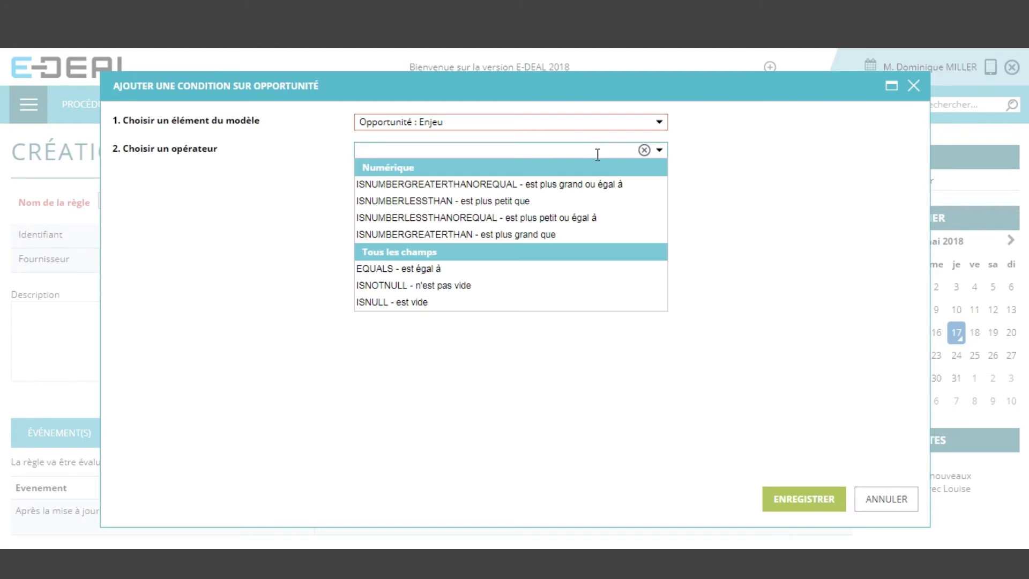
pyautogui.click(586, 185)
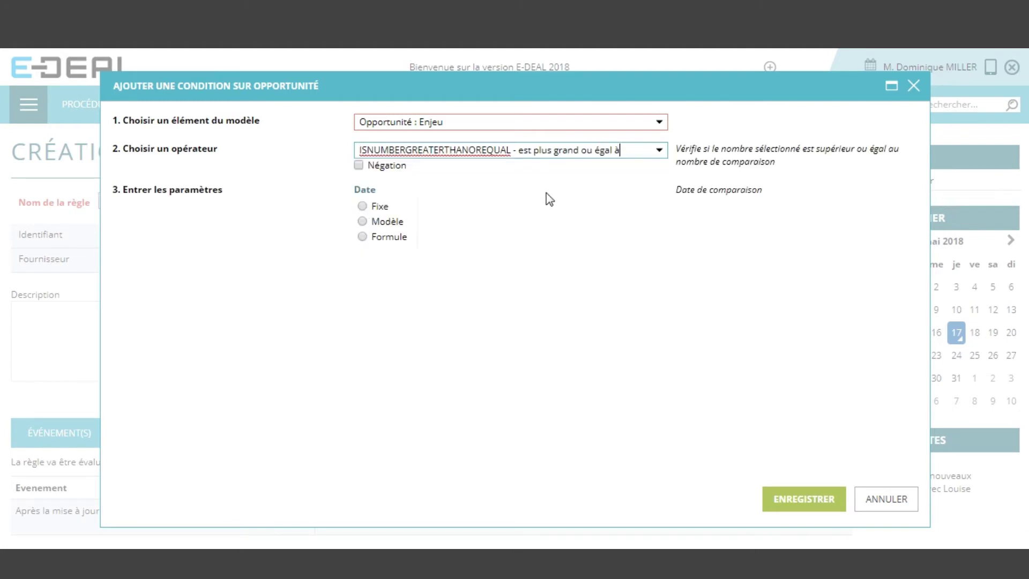
pyautogui.click(534, 148)
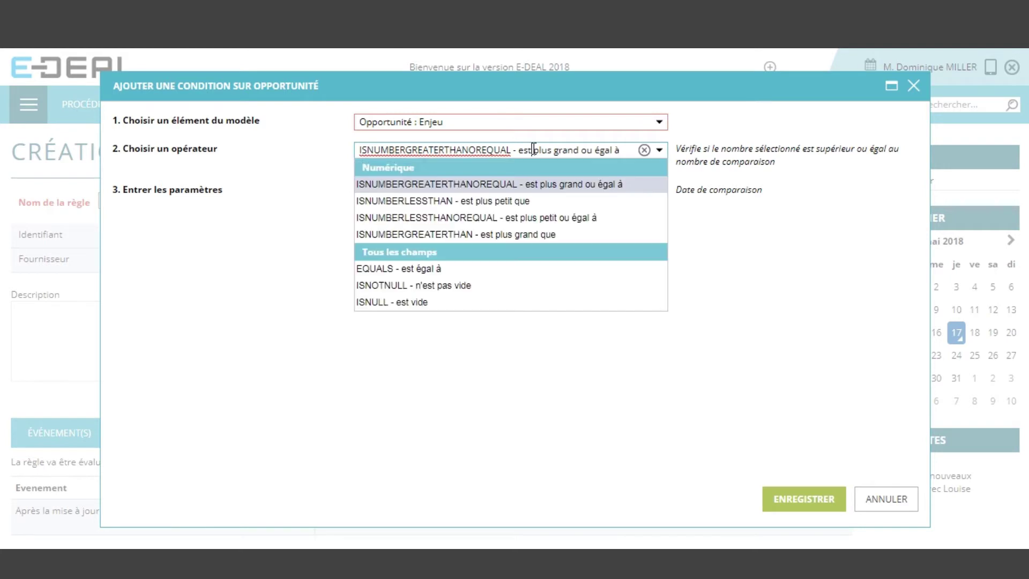
pyautogui.click(541, 229)
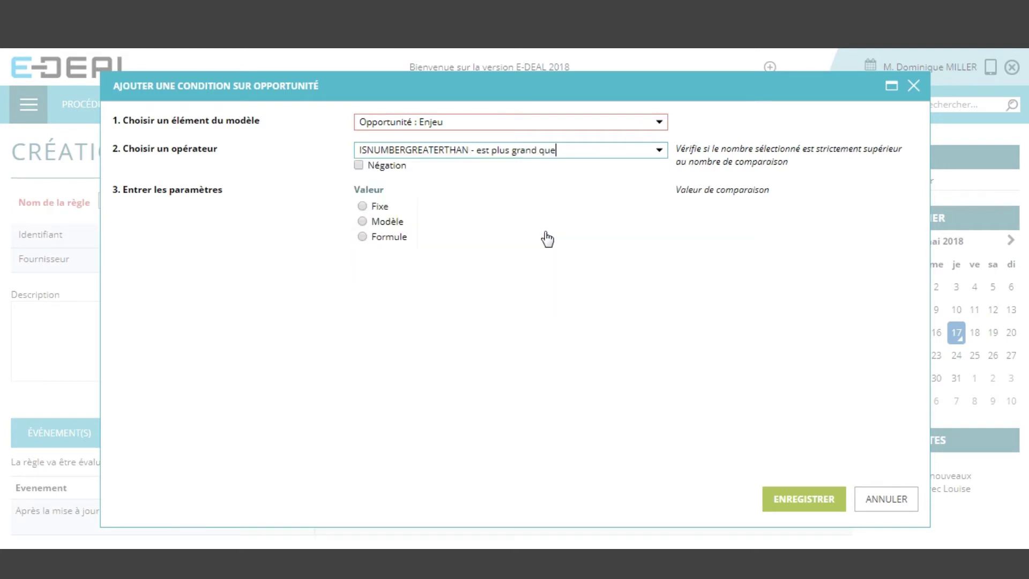
pyautogui.click(378, 206)
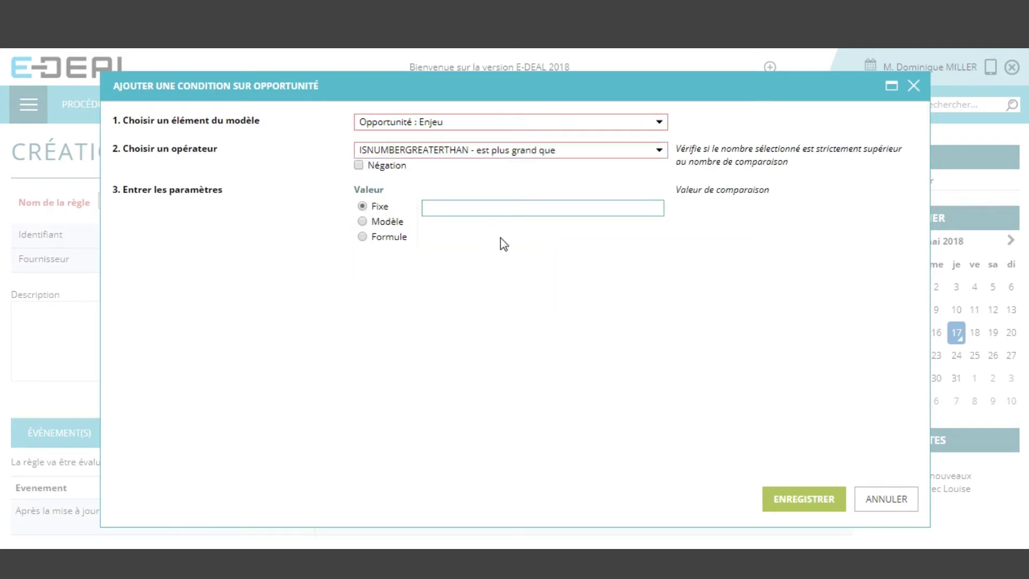
pyautogui.write('80000')
pyautogui.click(504, 244)
pyautogui.click(807, 504)
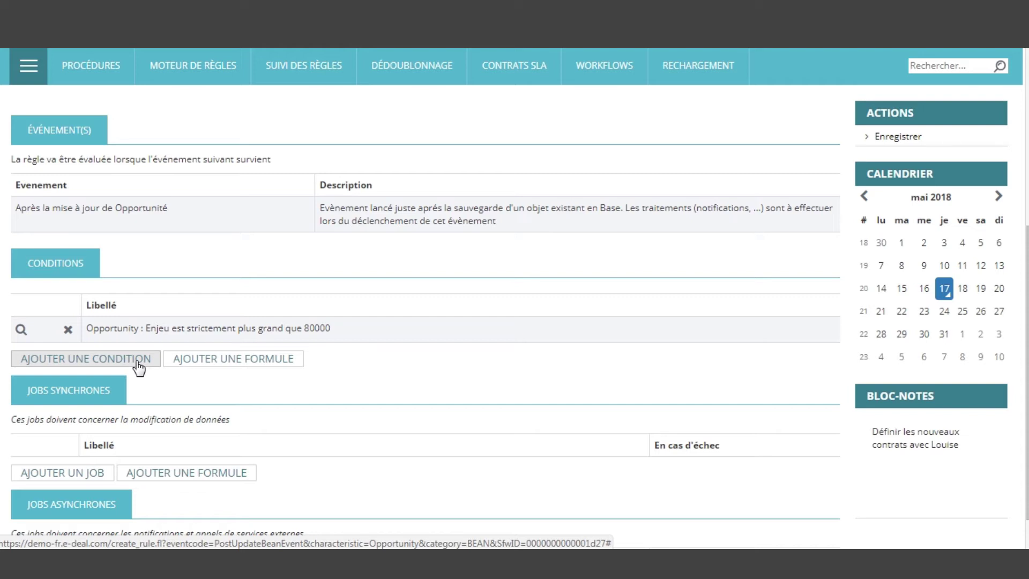
# Add a second condition based on the current opportunity's Etat field
pyautogui.click(139, 368)
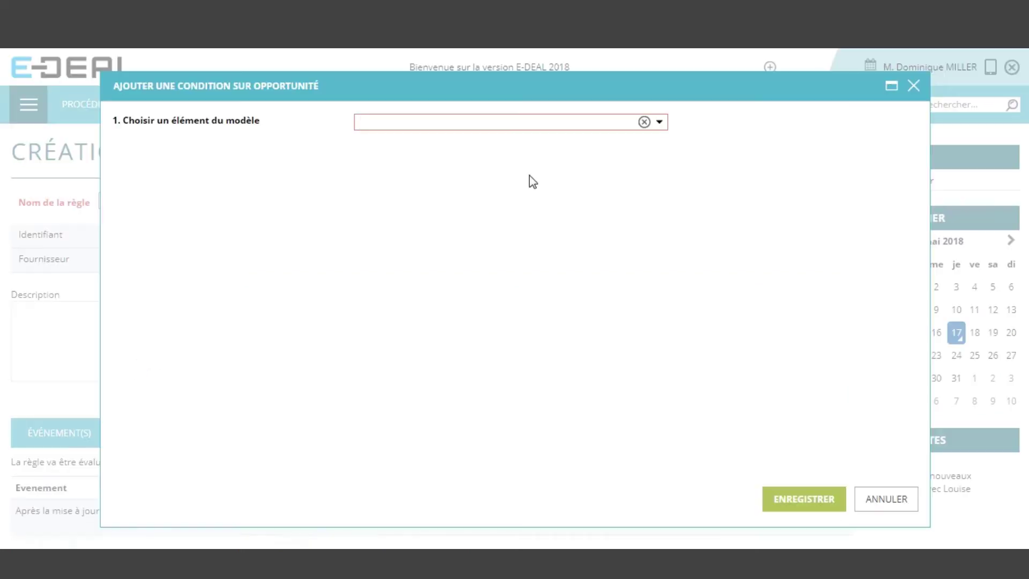
pyautogui.click(660, 124)
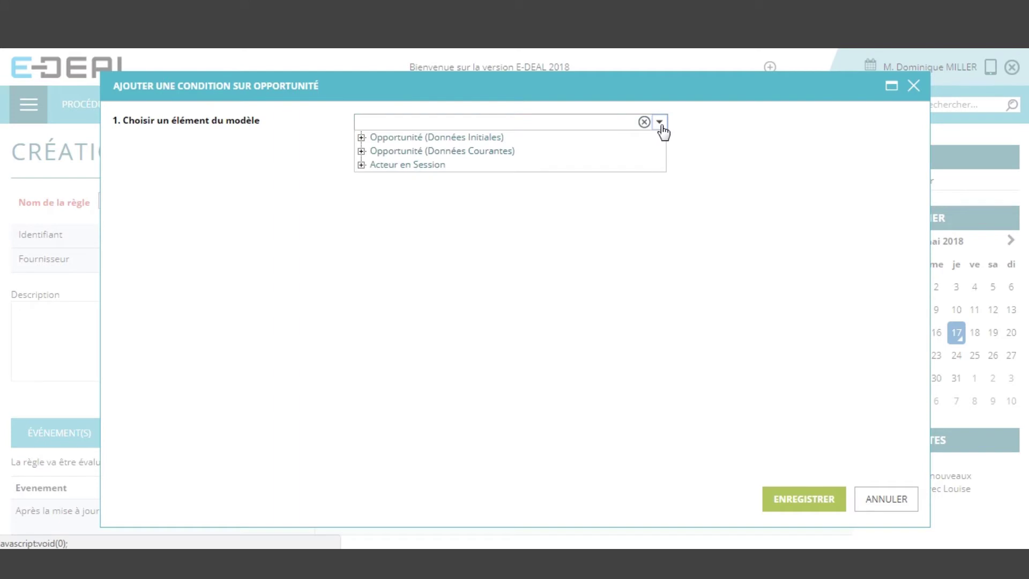
pyautogui.click(361, 152)
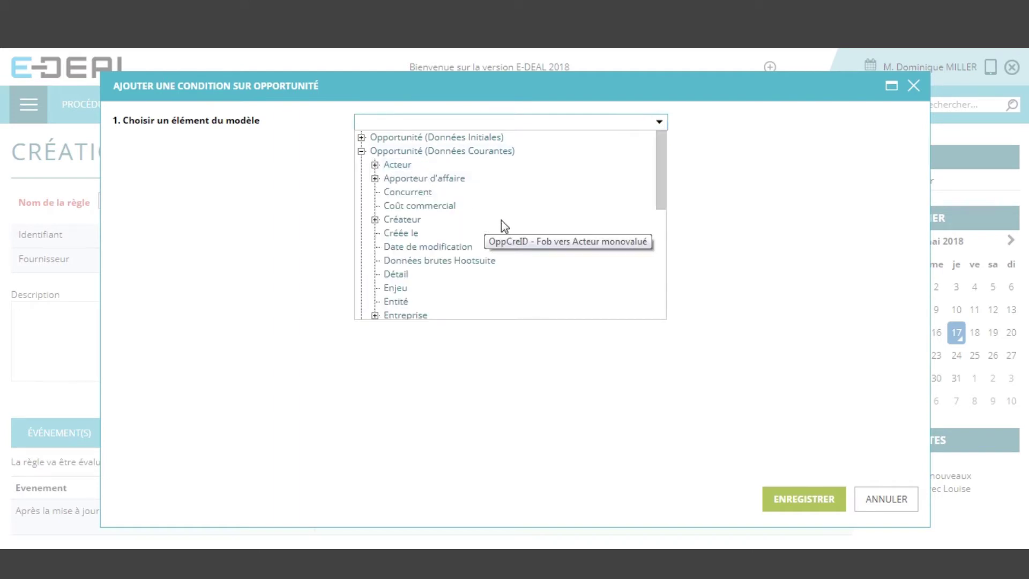
pyautogui.scroll(-5, 504, 227)
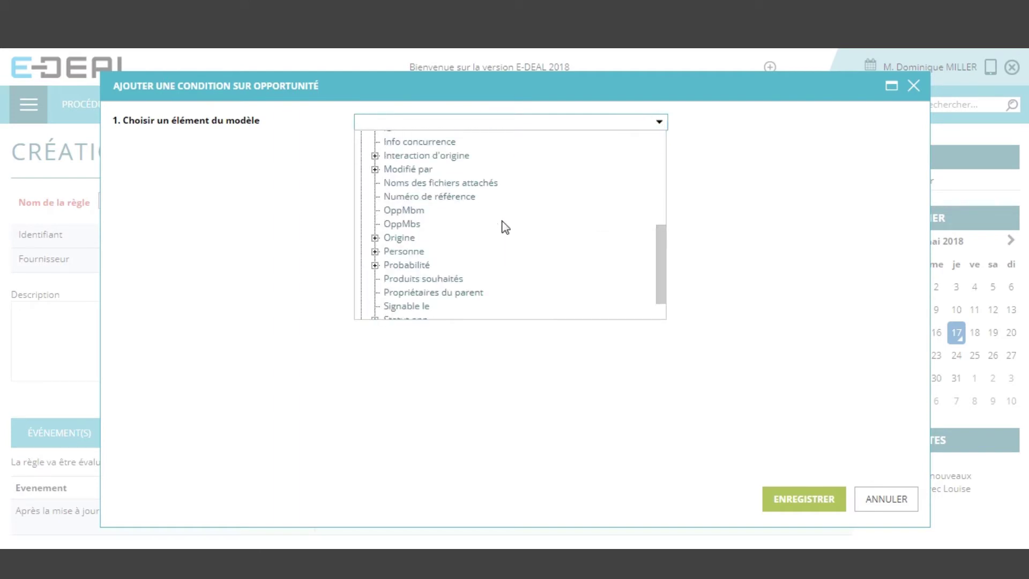
pyautogui.scroll(-1, 504, 226)
pyautogui.scroll(4, 500, 225)
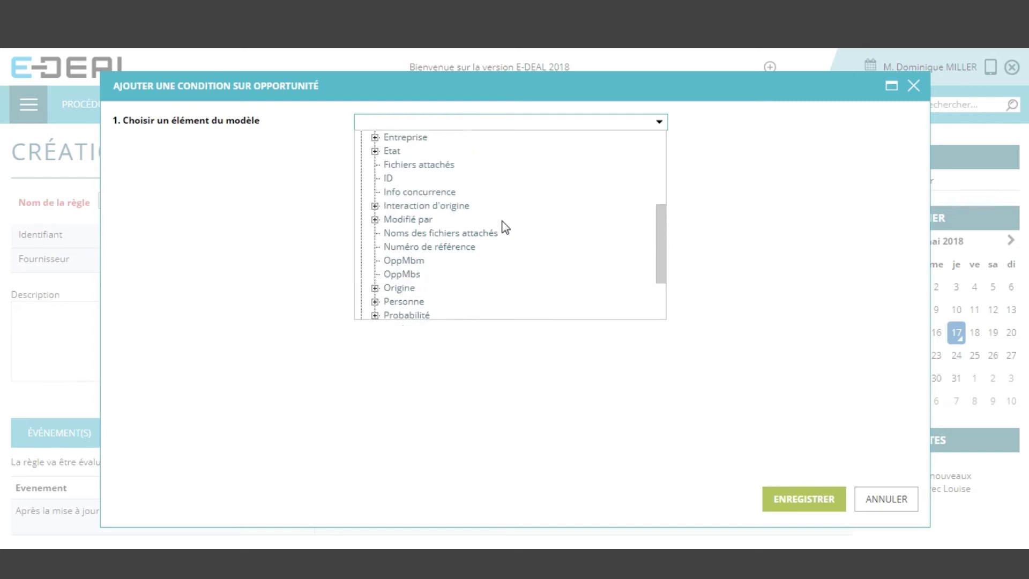
pyautogui.click(390, 218)
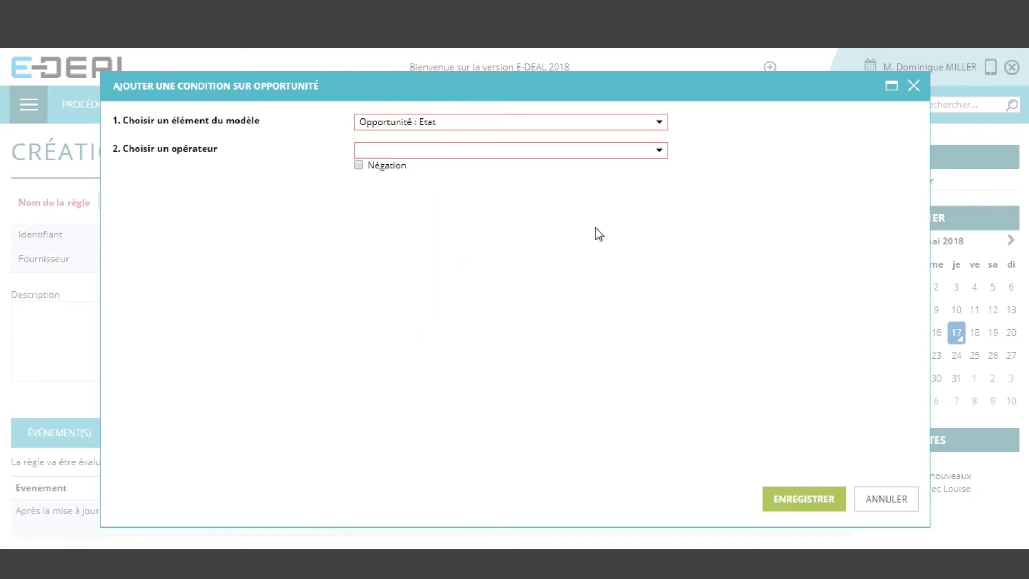
# Make the condition EQUALS the fixed value Négociation and save it
pyautogui.click(661, 152)
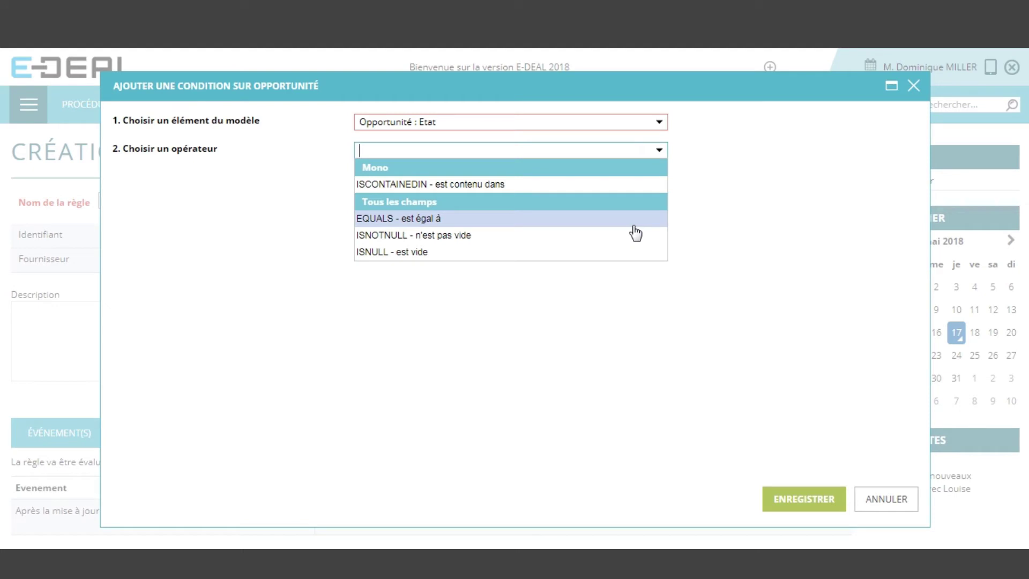
pyautogui.click(493, 219)
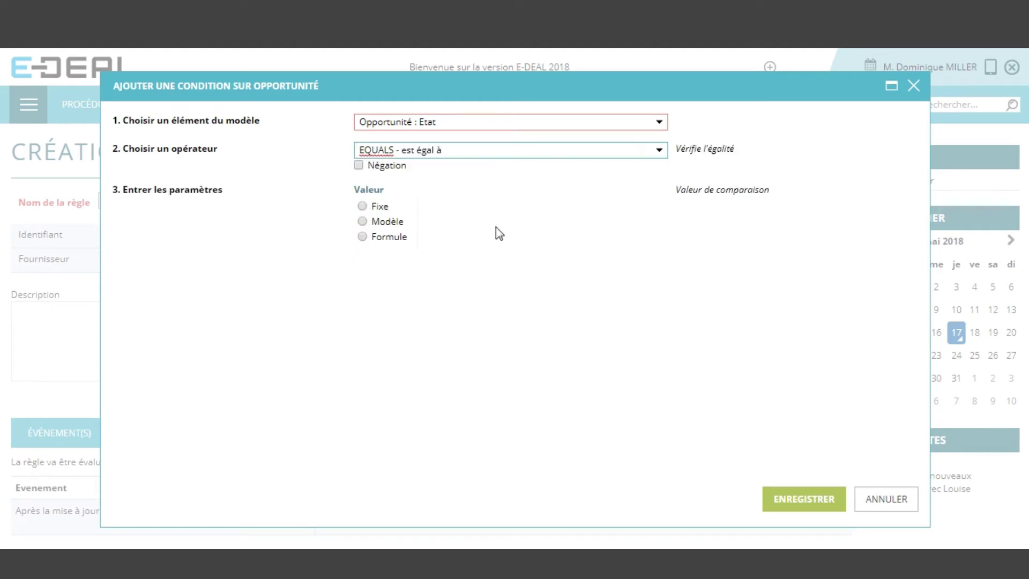
pyautogui.click(380, 207)
pyautogui.click(498, 204)
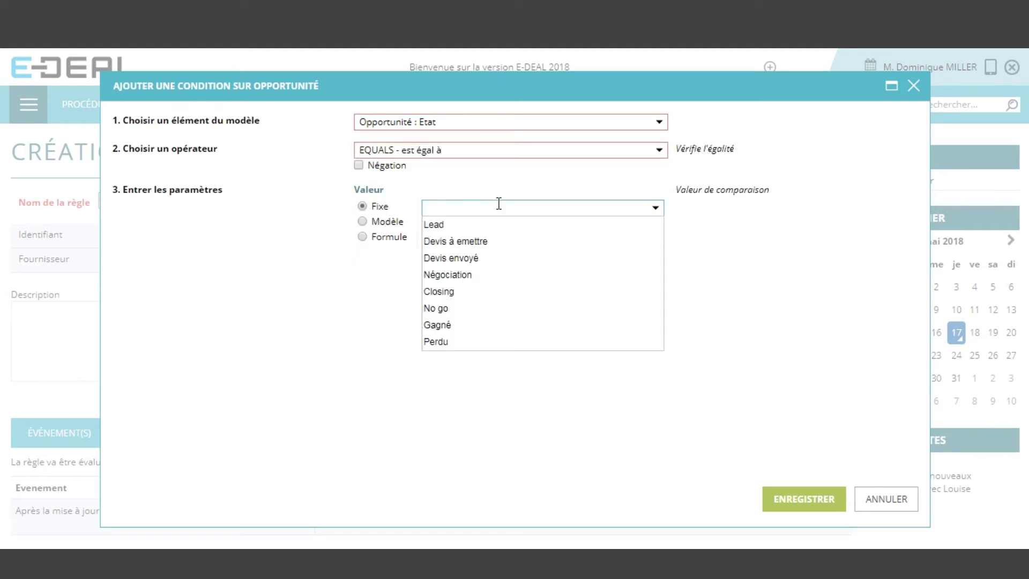
pyautogui.click(482, 275)
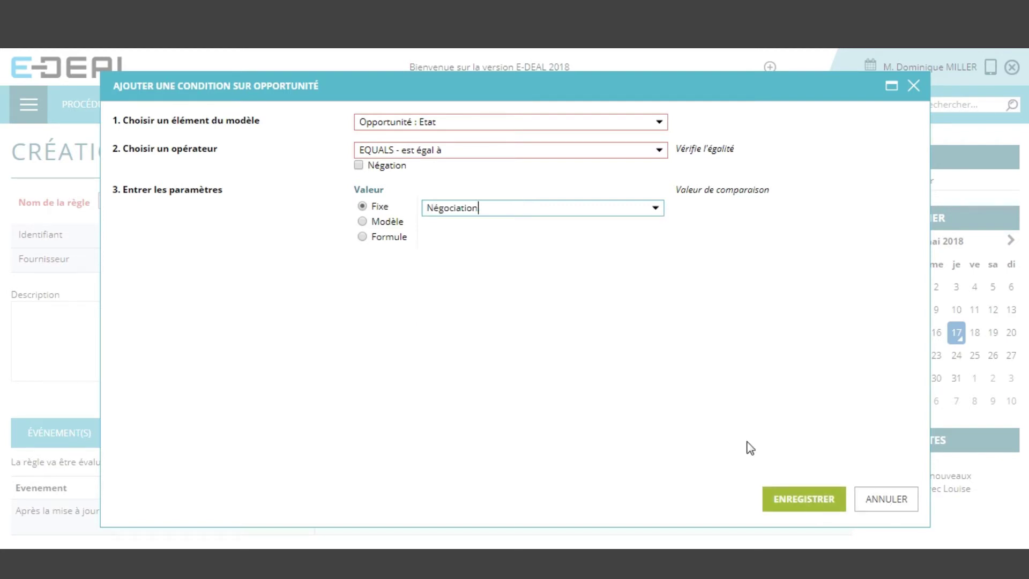
pyautogui.click(787, 494)
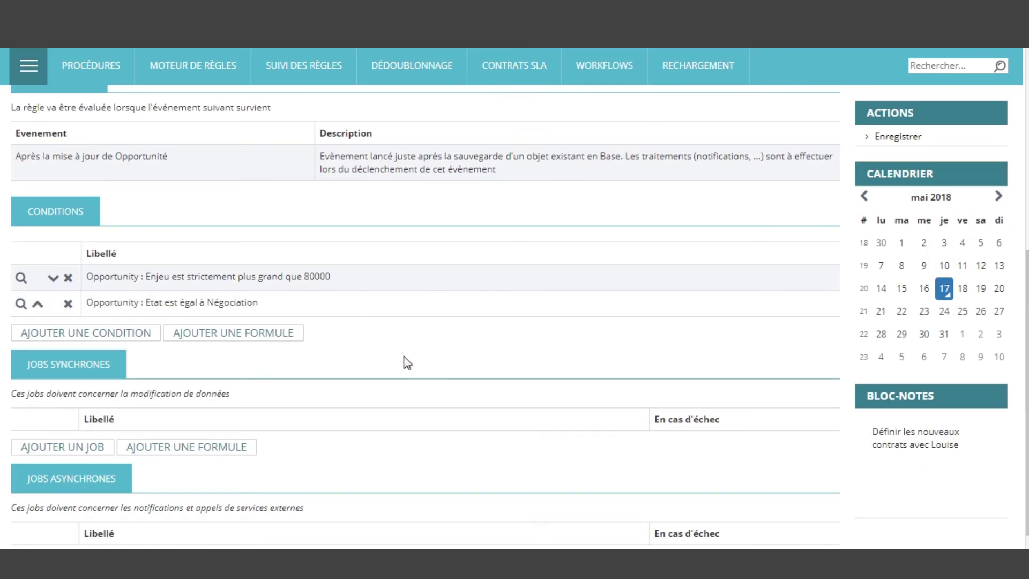
# Add a third condition based on the opportunity's initial-data Etat field
pyautogui.scroll(3, 346, 331)
pyautogui.scroll(-2, 346, 332)
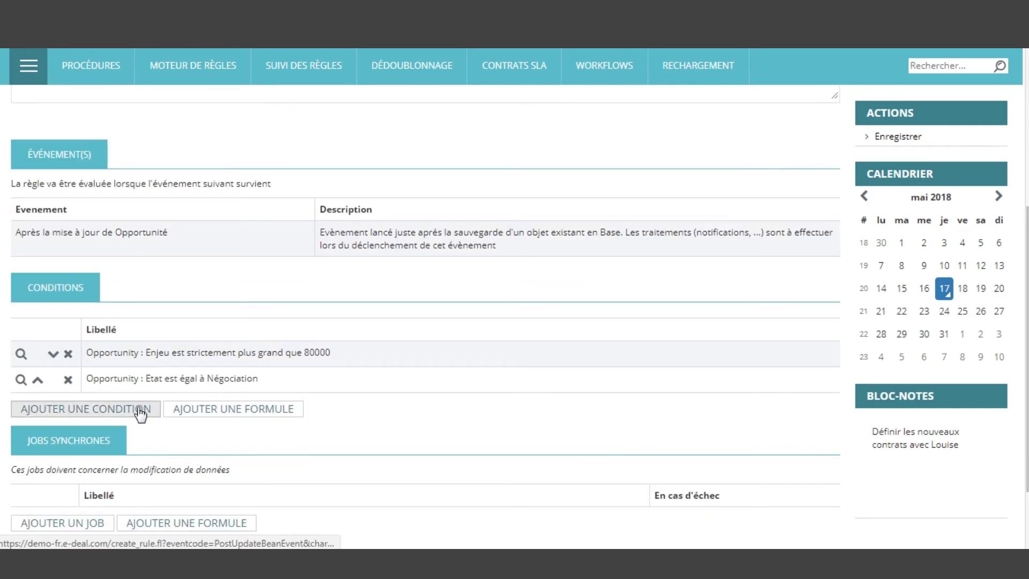
pyautogui.click(138, 411)
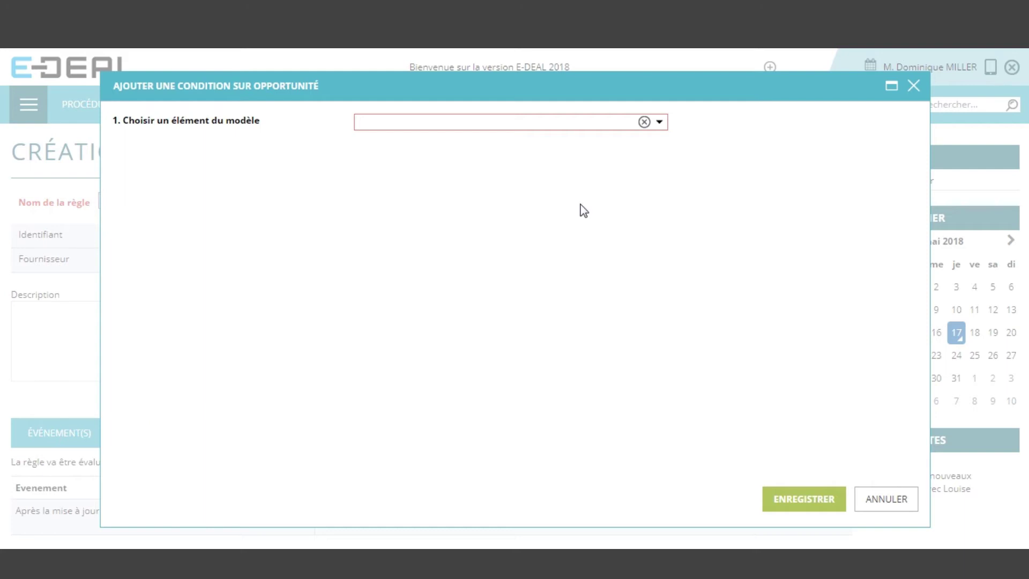
pyautogui.click(659, 121)
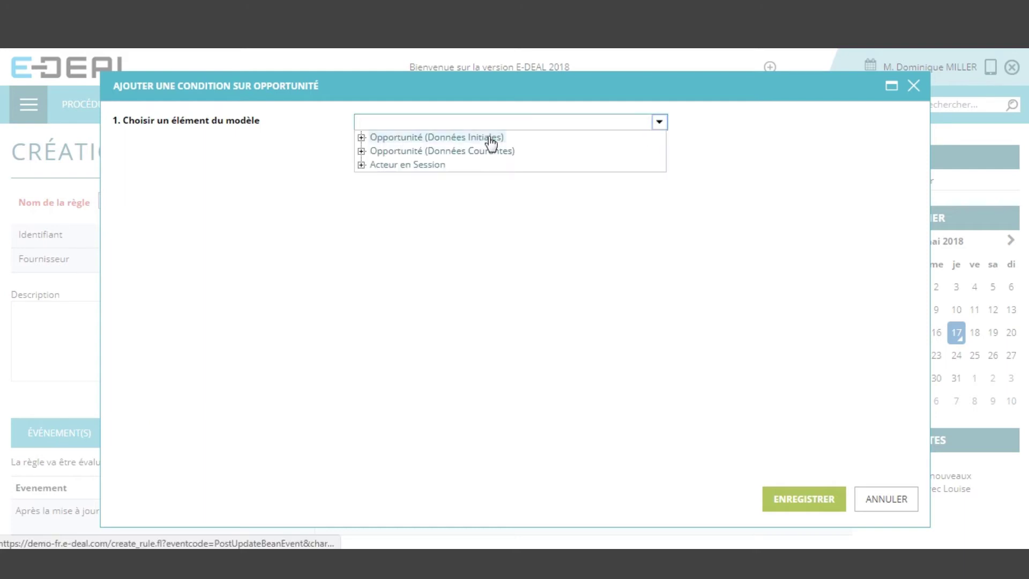
pyautogui.click(362, 137)
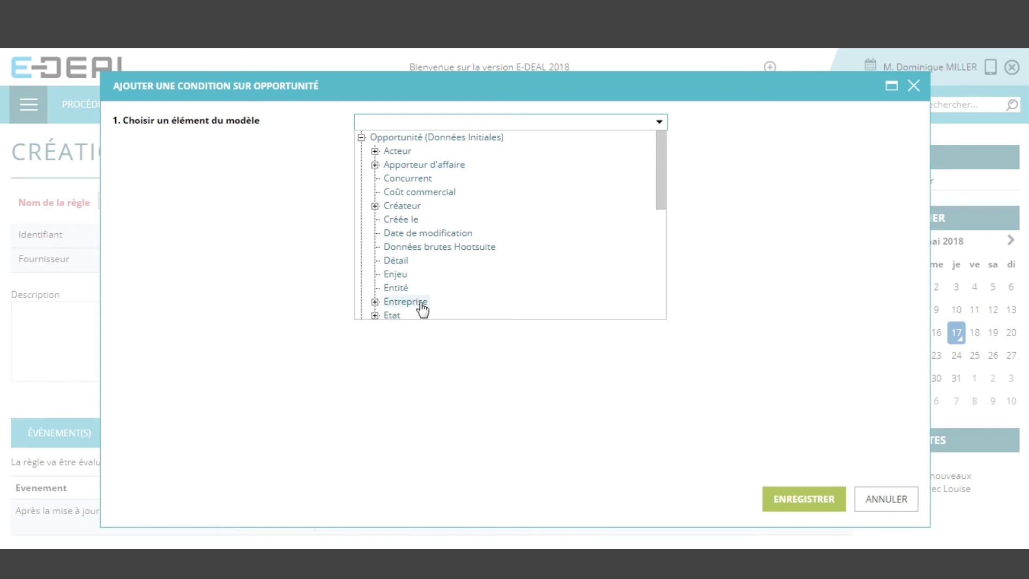
pyautogui.click(395, 315)
# Set it to negated EQUALS the fixed value Négociation and save it
pyautogui.click(565, 150)
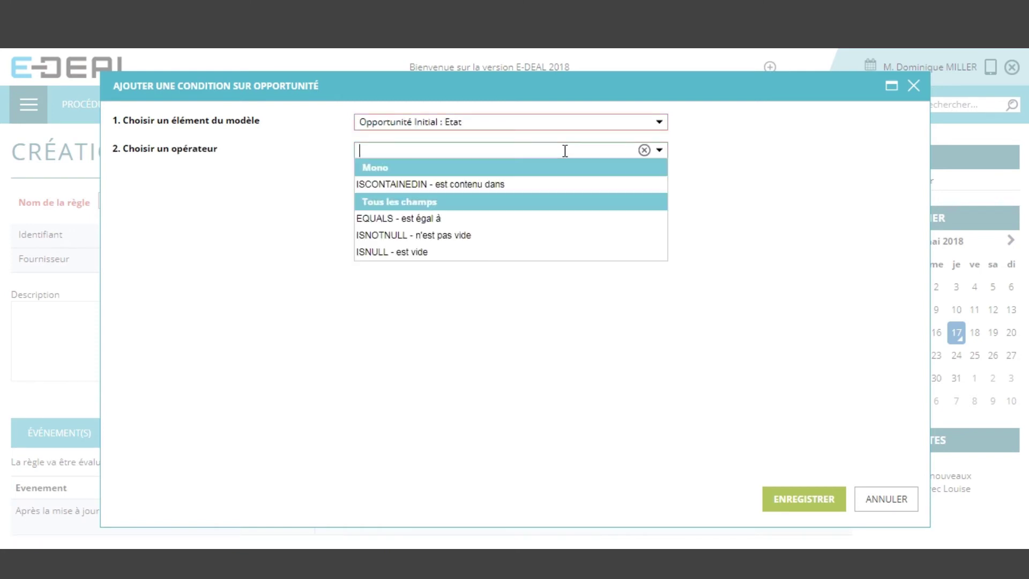
pyautogui.click(478, 222)
pyautogui.click(359, 166)
pyautogui.click(388, 207)
pyautogui.click(489, 208)
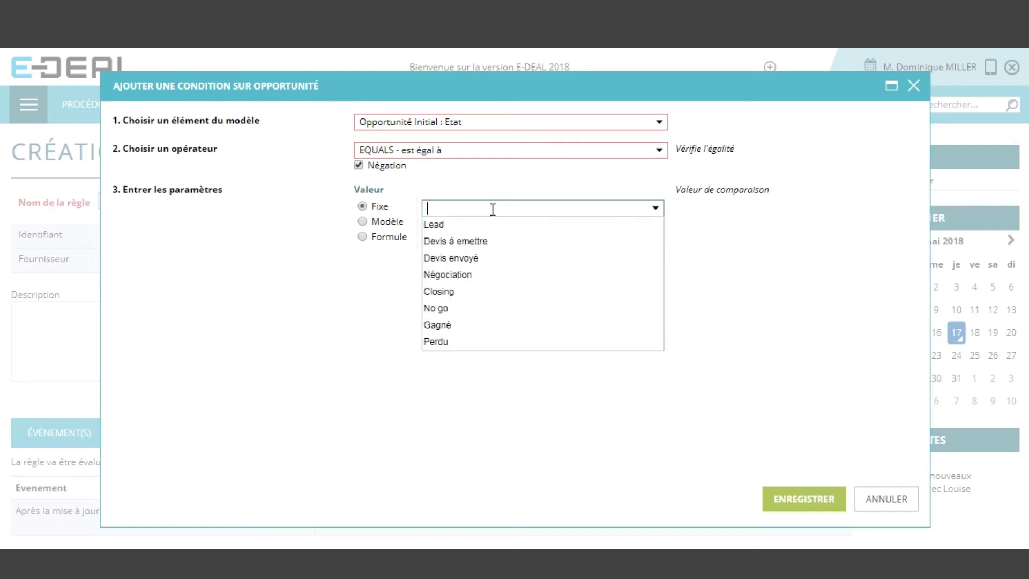
pyautogui.click(471, 274)
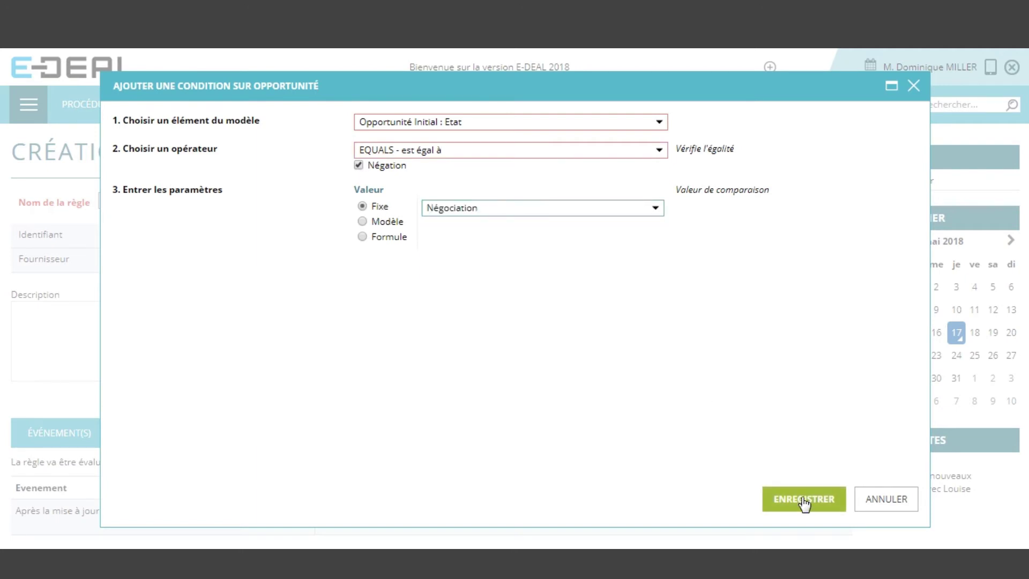
pyautogui.click(802, 498)
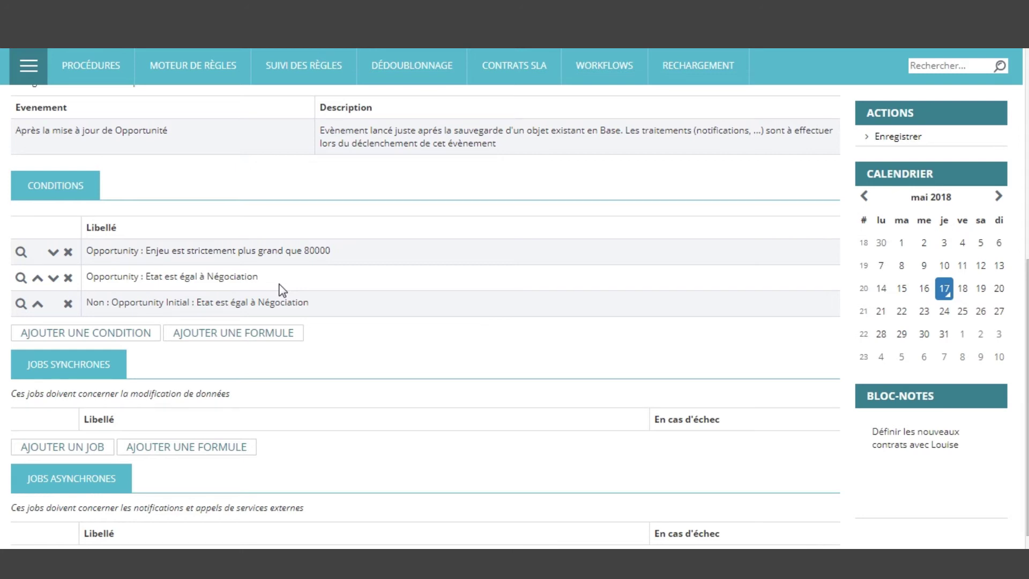
pyautogui.click(108, 333)
# Base the condition on the opportunity's Entreprise > Statut field
pyautogui.click(660, 123)
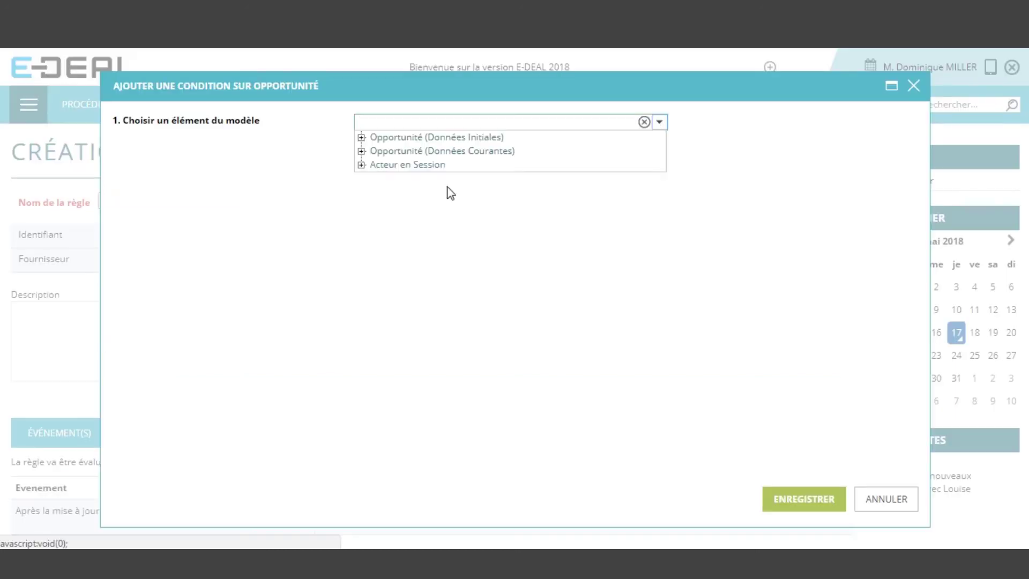
pyautogui.click(361, 151)
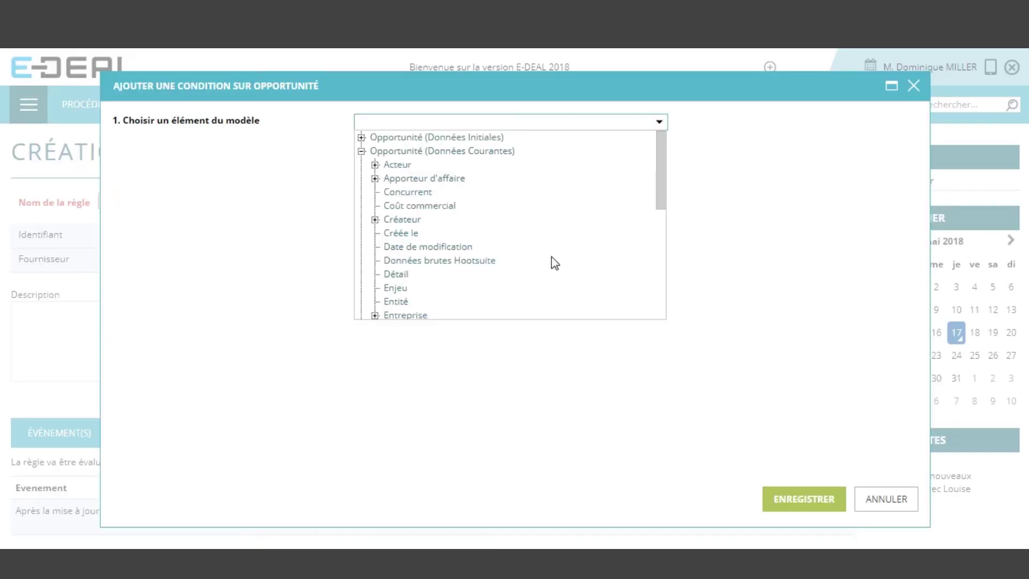
pyautogui.scroll(-2, 554, 264)
pyautogui.click(375, 239)
pyautogui.scroll(-10, 525, 244)
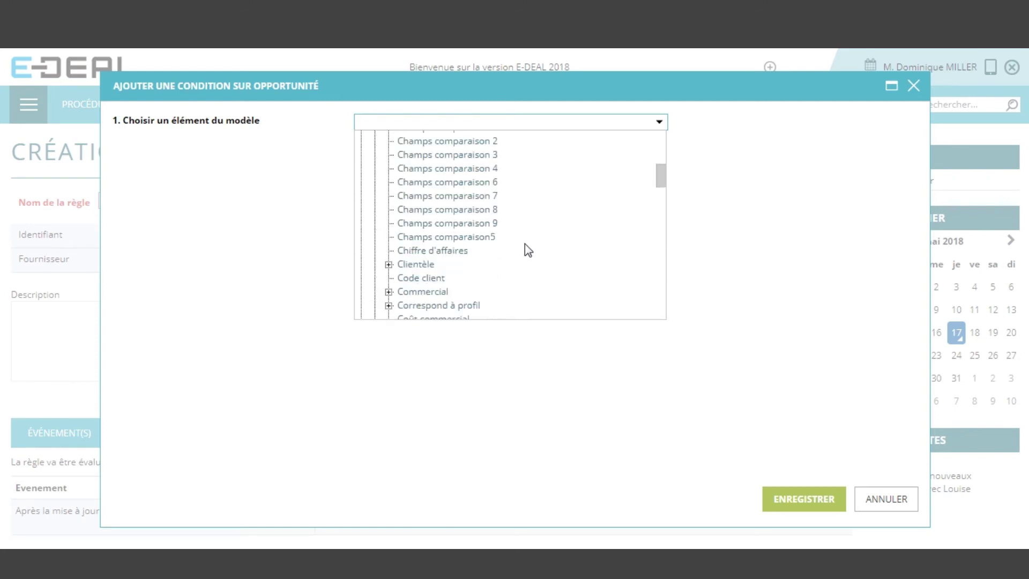
pyautogui.scroll(-10, 532, 241)
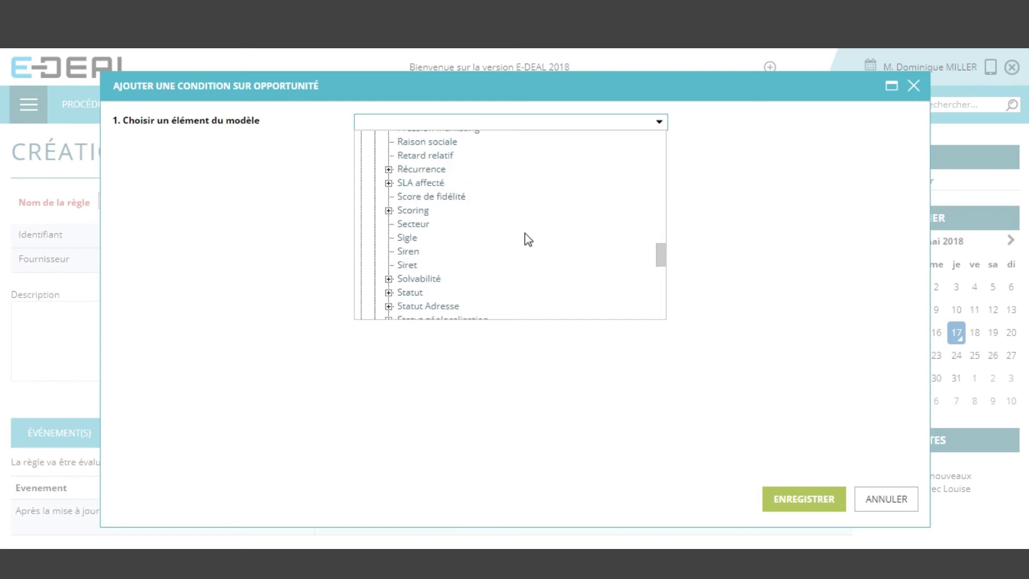
pyautogui.scroll(-2, 524, 236)
pyautogui.click(414, 216)
# Require Statut to be contained in fixed values Brut, Lead, Prospect and Client, then save
pyautogui.click(568, 150)
pyautogui.click(546, 186)
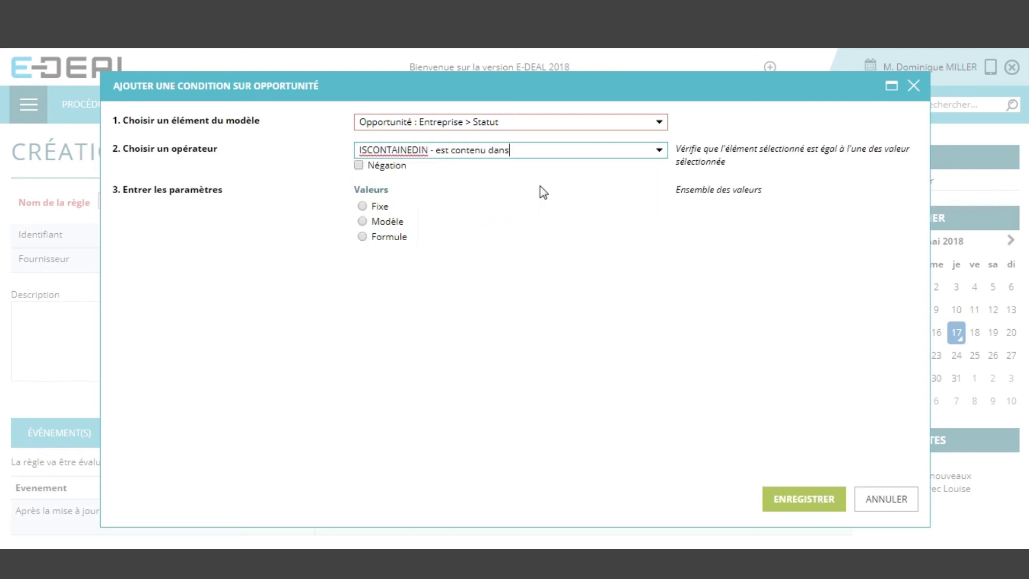
pyautogui.click(382, 206)
pyautogui.click(520, 207)
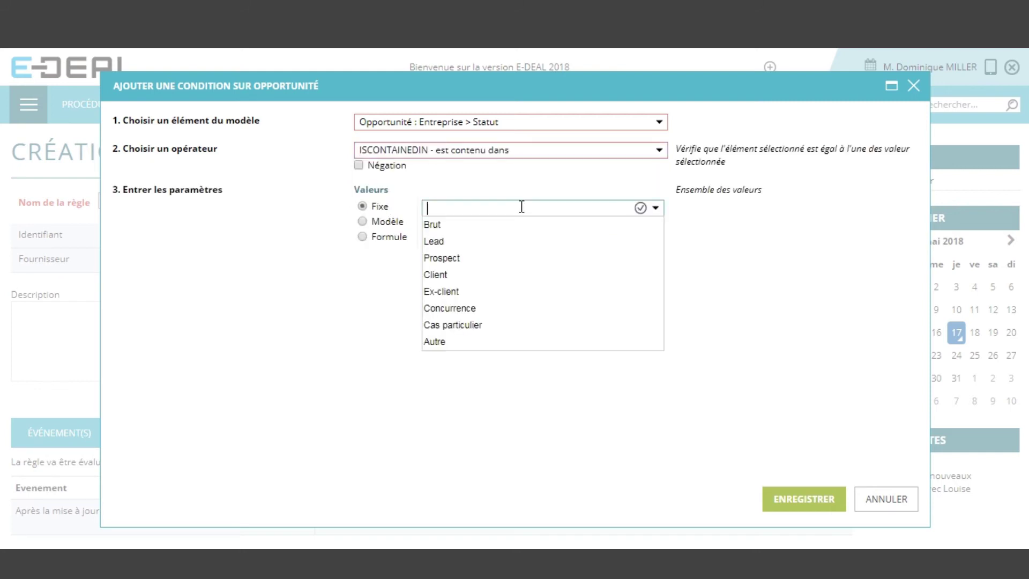
pyautogui.click(514, 232)
pyautogui.click(473, 265)
pyautogui.click(460, 282)
pyautogui.click(454, 296)
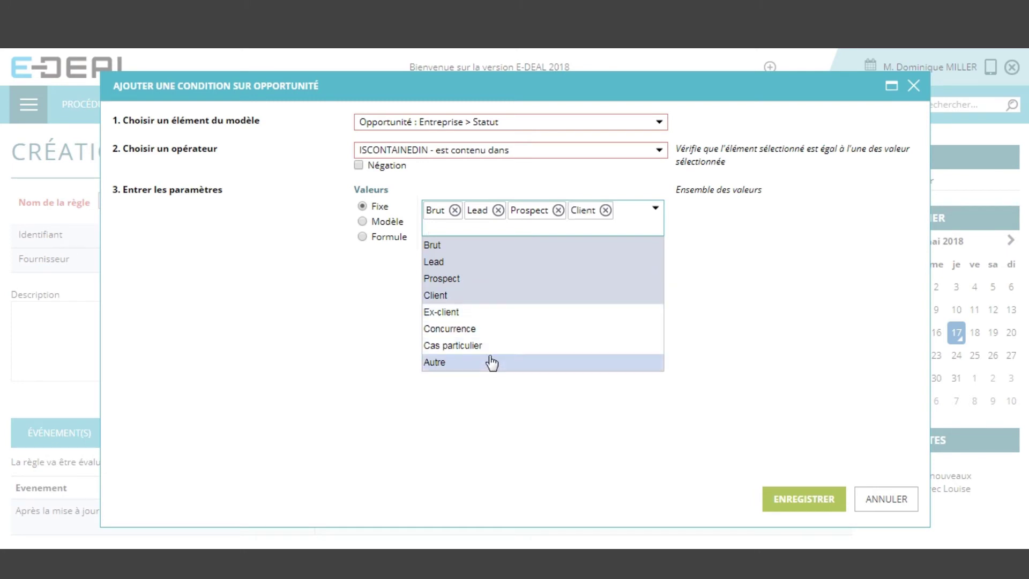
pyautogui.click(833, 501)
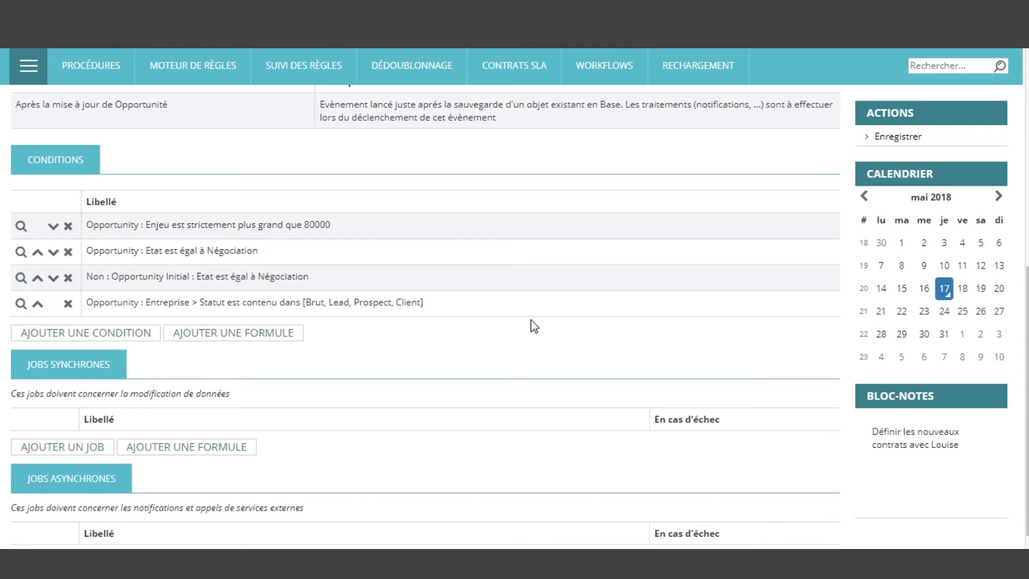
# Add a 'Modifier la valeur d'un champ' job targeting the opportunity's Entreprise > Scoring field
pyautogui.scroll(-1, 531, 324)
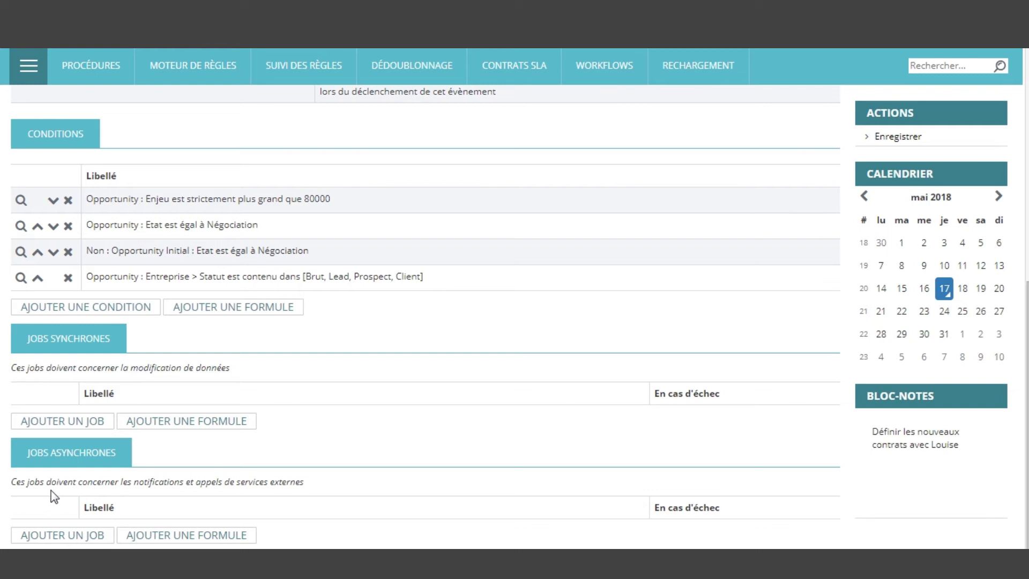
pyautogui.click(97, 423)
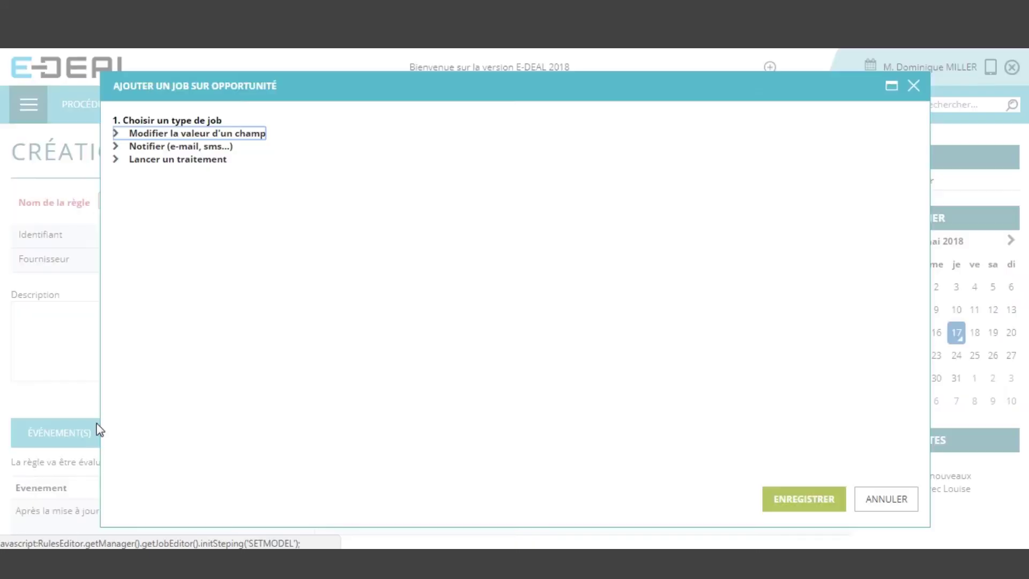
pyautogui.click(250, 137)
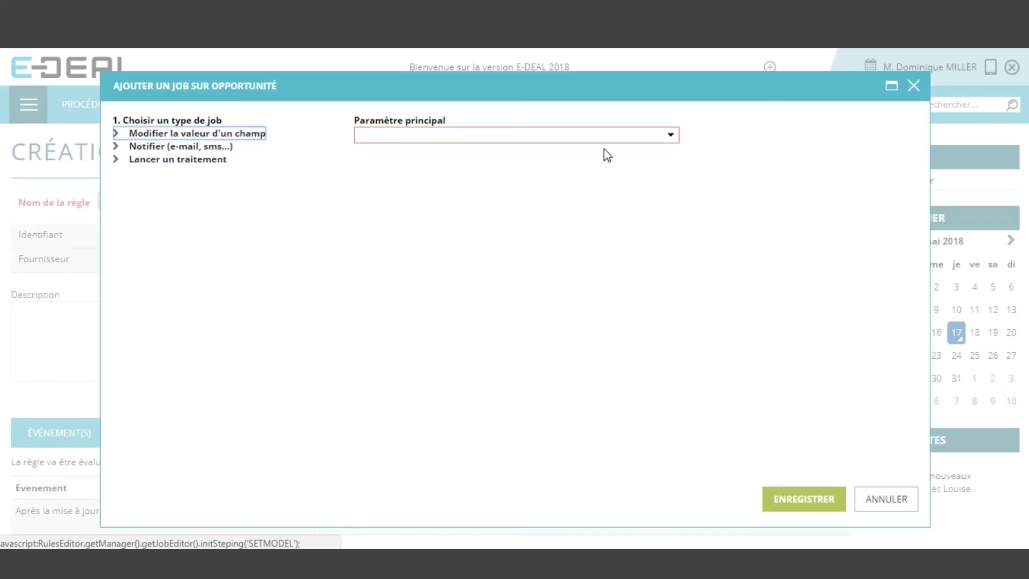
pyautogui.click(653, 140)
pyautogui.click(361, 164)
pyautogui.scroll(-5, 471, 244)
pyautogui.click(374, 252)
pyautogui.scroll(-12, 462, 246)
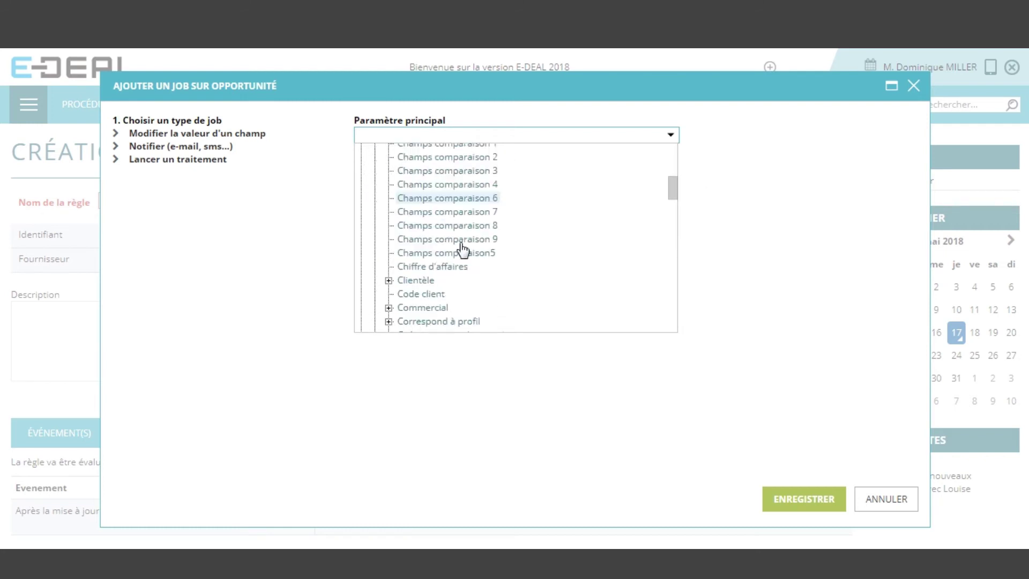
pyautogui.scroll(-3, 471, 231)
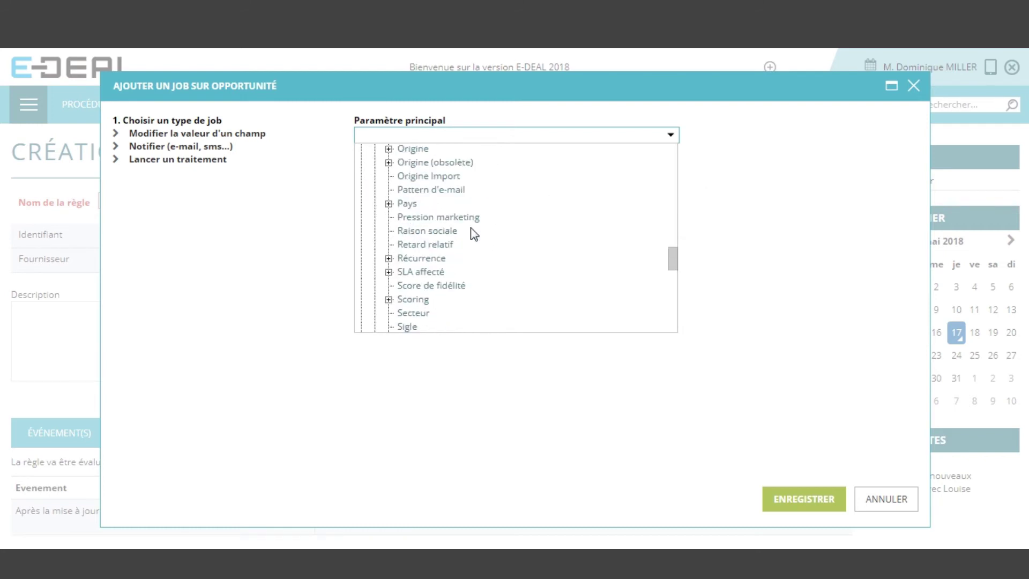
pyautogui.click(420, 300)
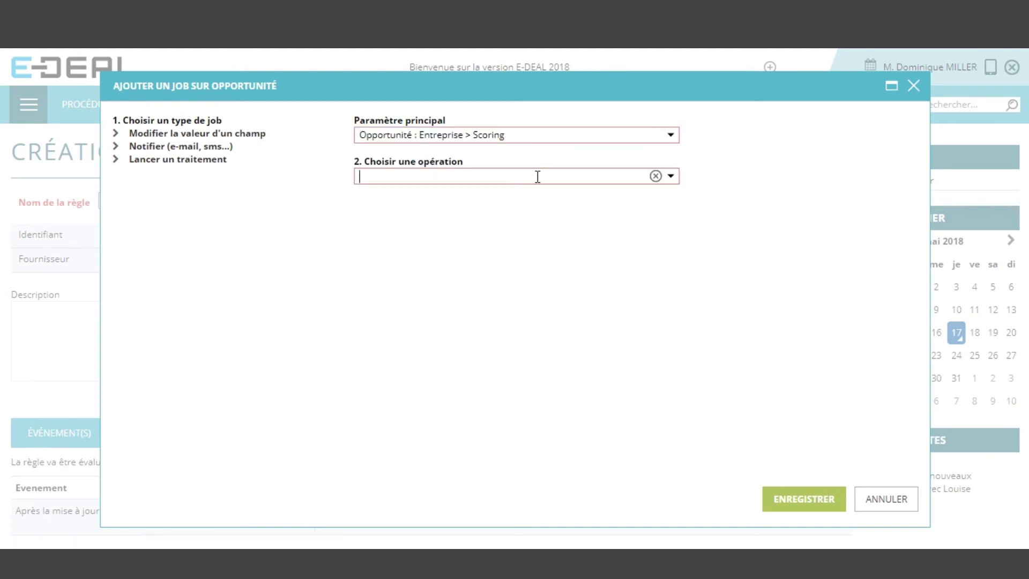
# Make the job SET Scoring to the fixed value Stratégique and save it
pyautogui.click(537, 176)
pyautogui.click(464, 261)
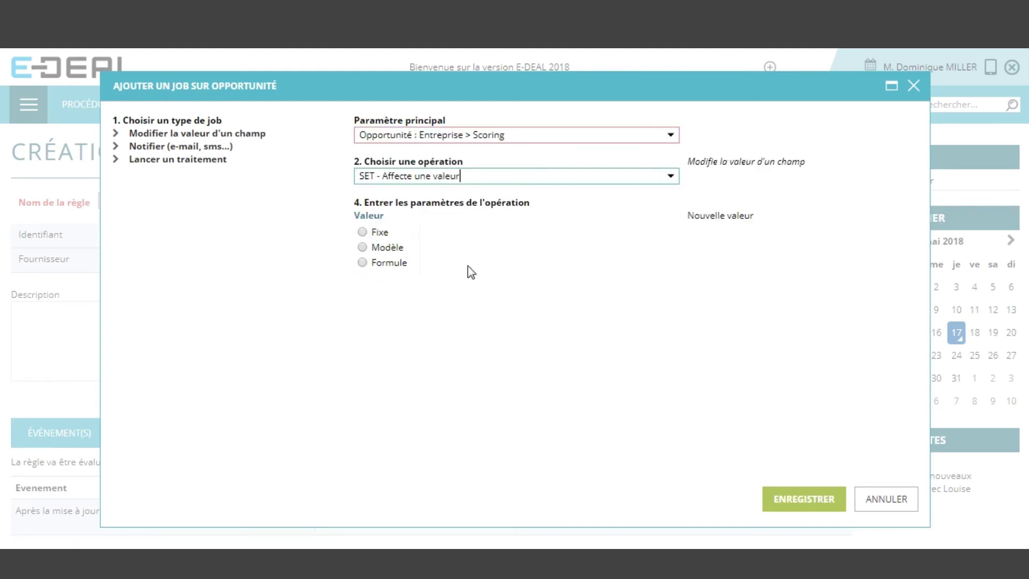
pyautogui.click(374, 232)
pyautogui.click(560, 235)
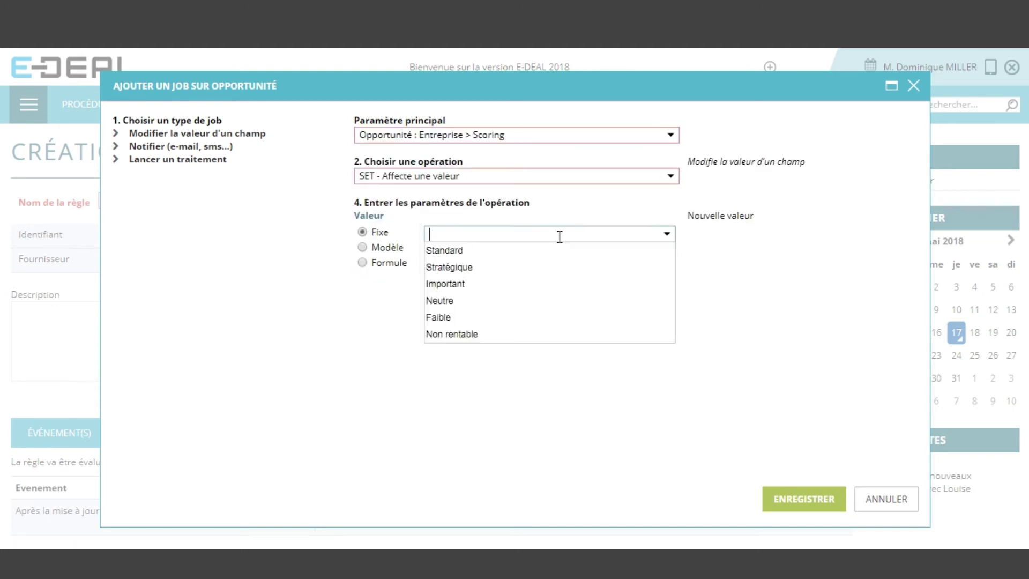
pyautogui.click(511, 270)
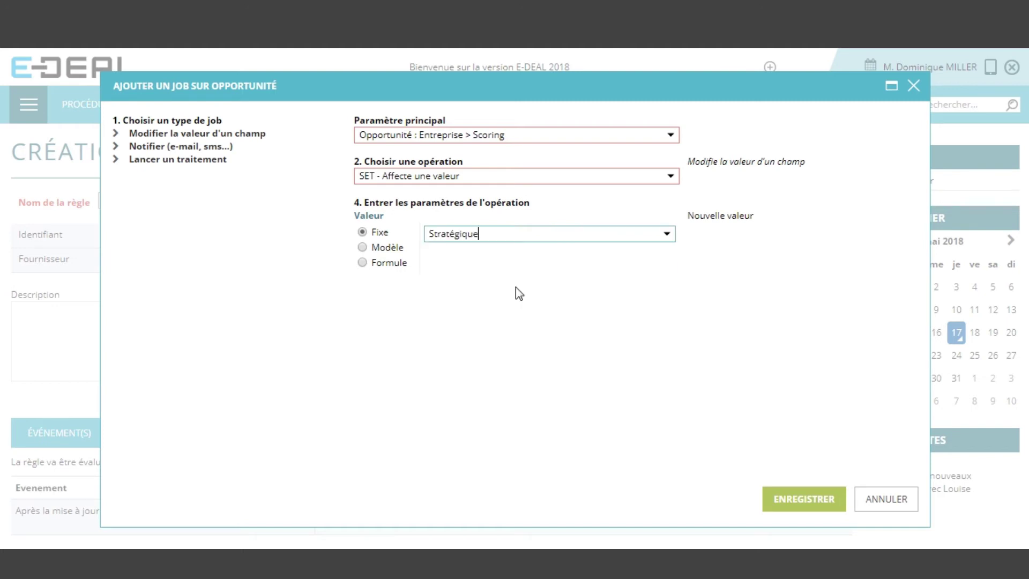
pyautogui.click(792, 495)
pyautogui.scroll(-1, 689, 308)
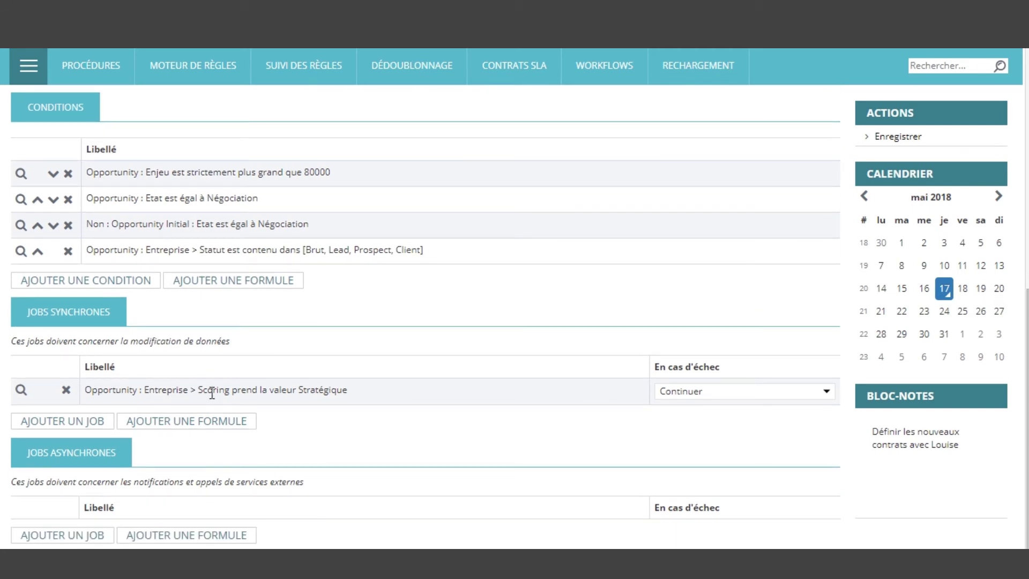
# Save the rule 'Score stratégique si opp > 80k + négo'
pyautogui.scroll(3, 708, 444)
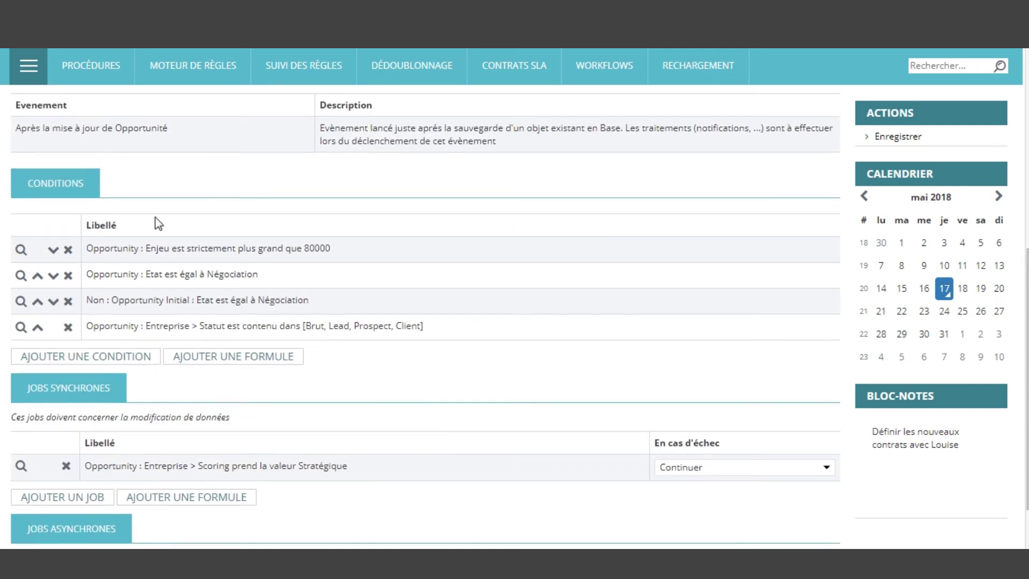
pyautogui.scroll(10, 611, 394)
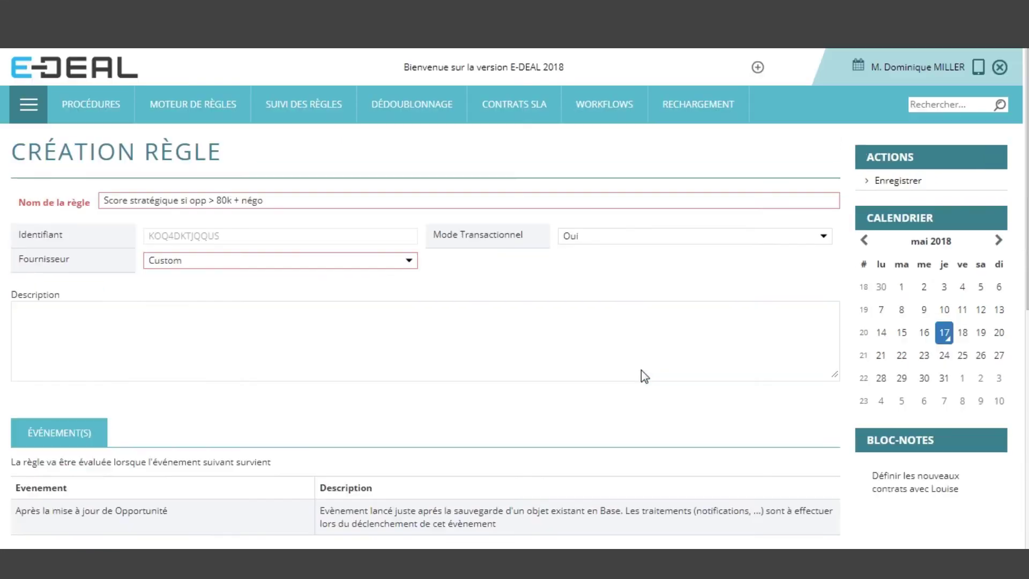
pyautogui.click(880, 188)
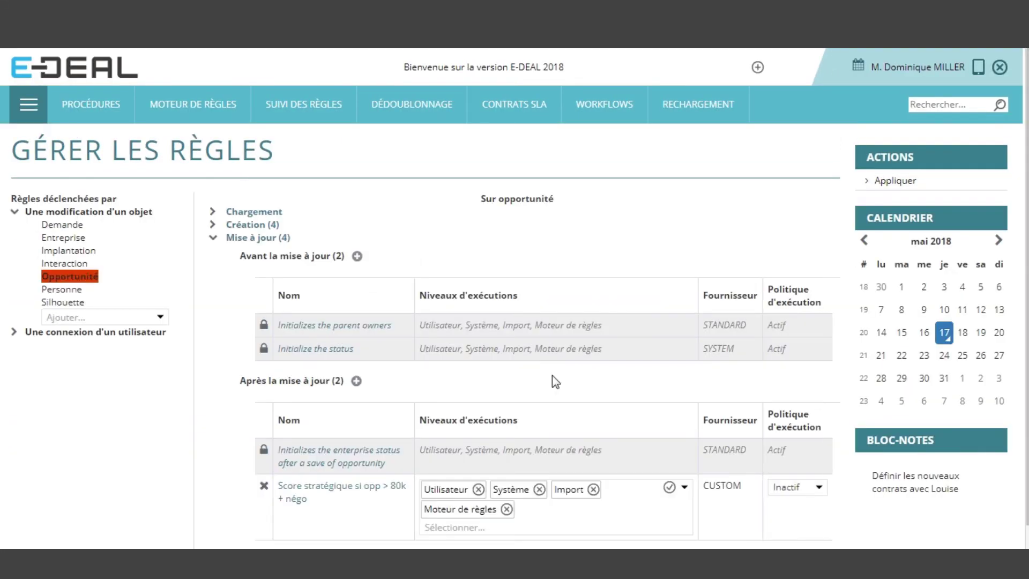
# Set the rule's execution policy to Actif and apply the change
pyautogui.scroll(-1, 557, 385)
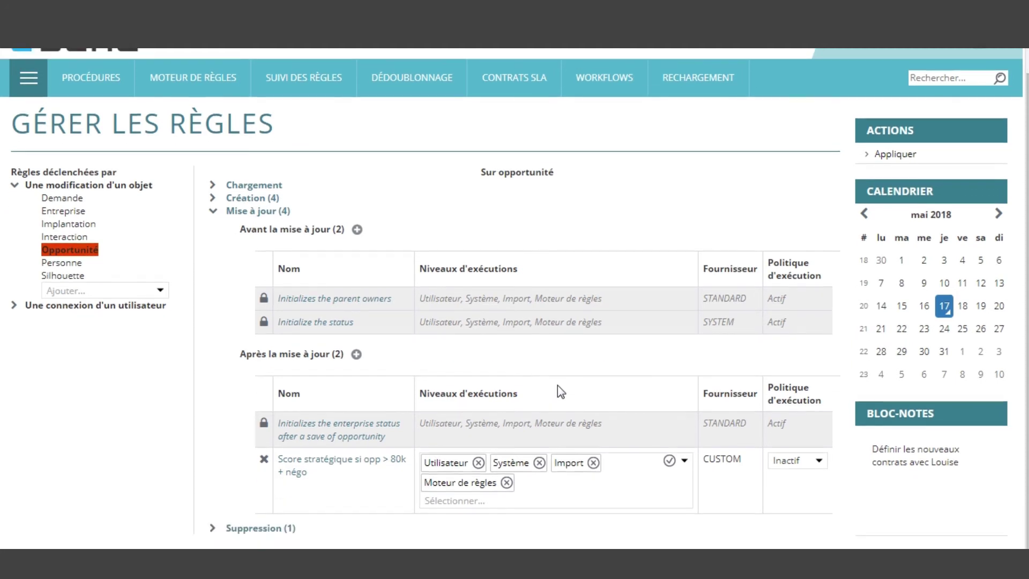
pyautogui.click(821, 464)
pyautogui.click(787, 492)
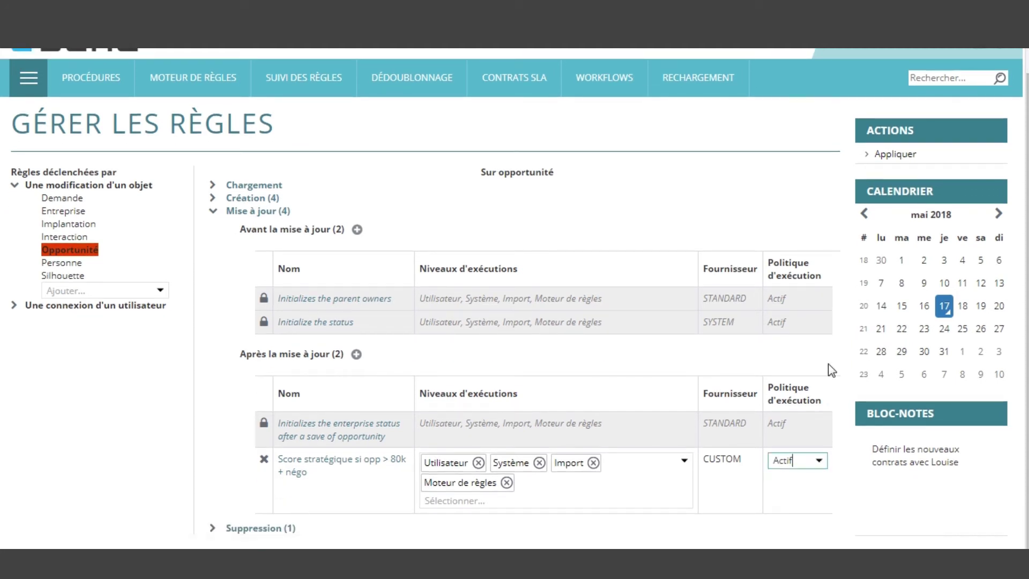
pyautogui.click(903, 155)
pyautogui.click(674, 328)
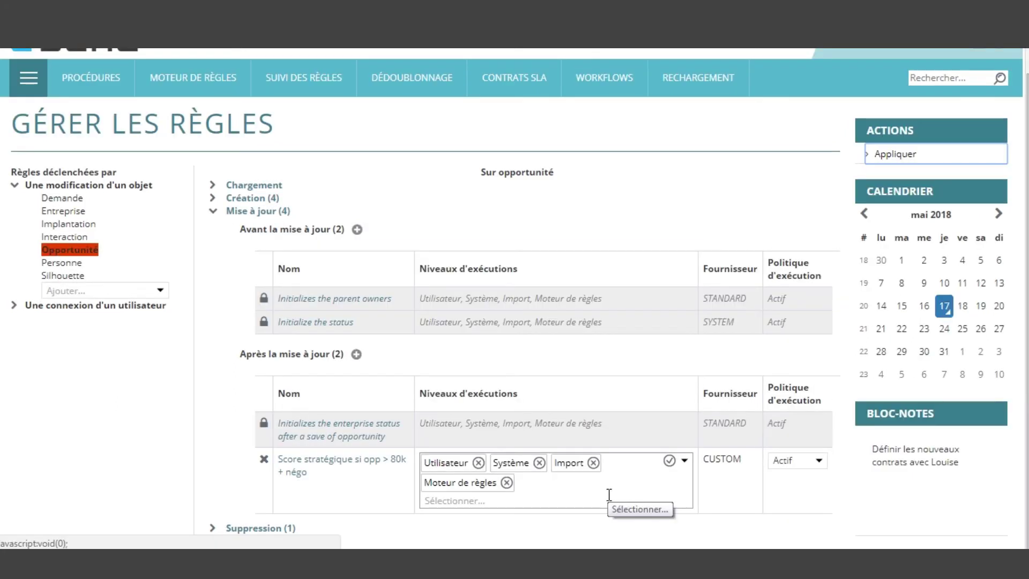
# Search the Sales companies filtered by status Prospect
pyautogui.click(25, 88)
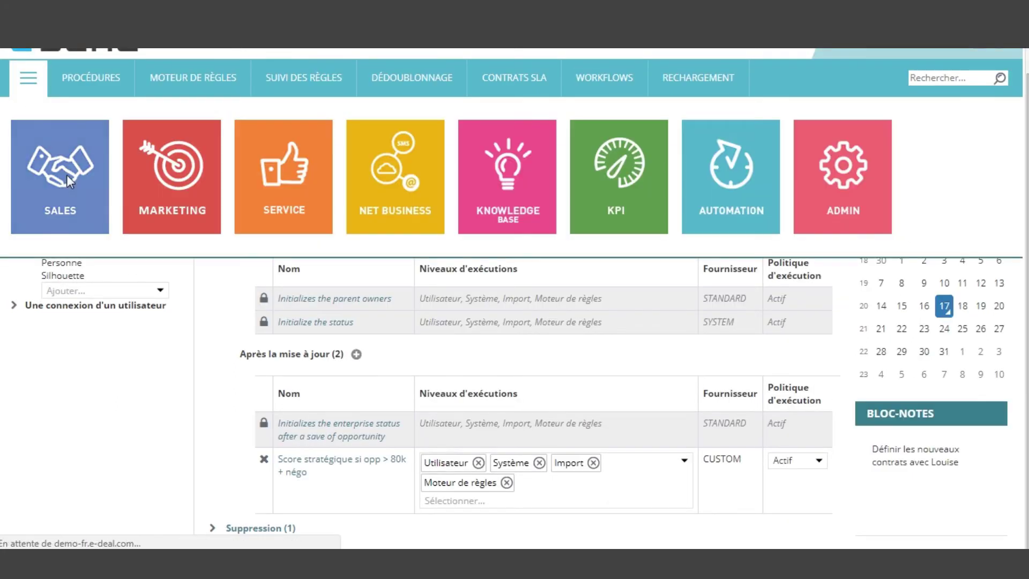
pyautogui.click(71, 183)
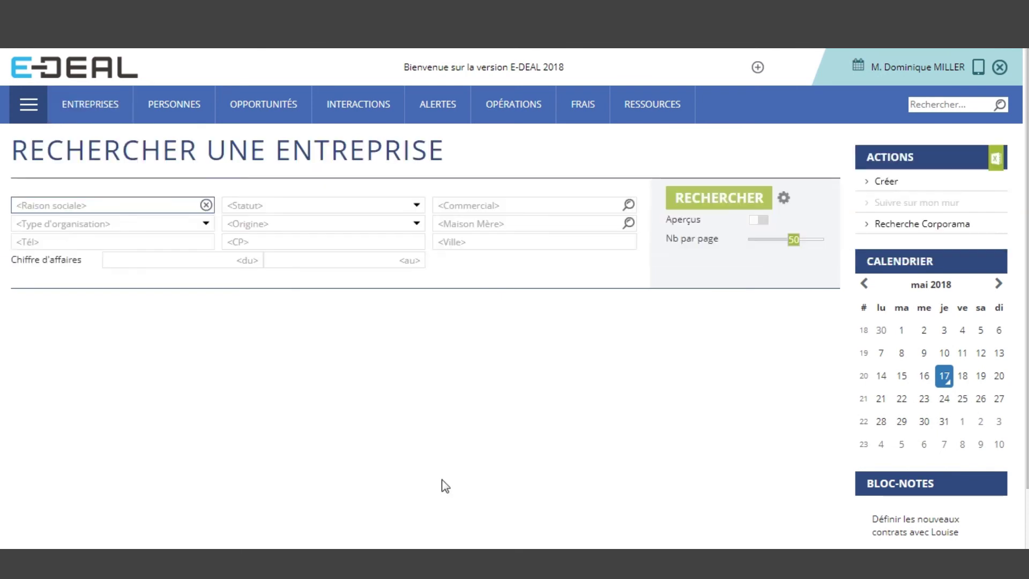
pyautogui.click(378, 205)
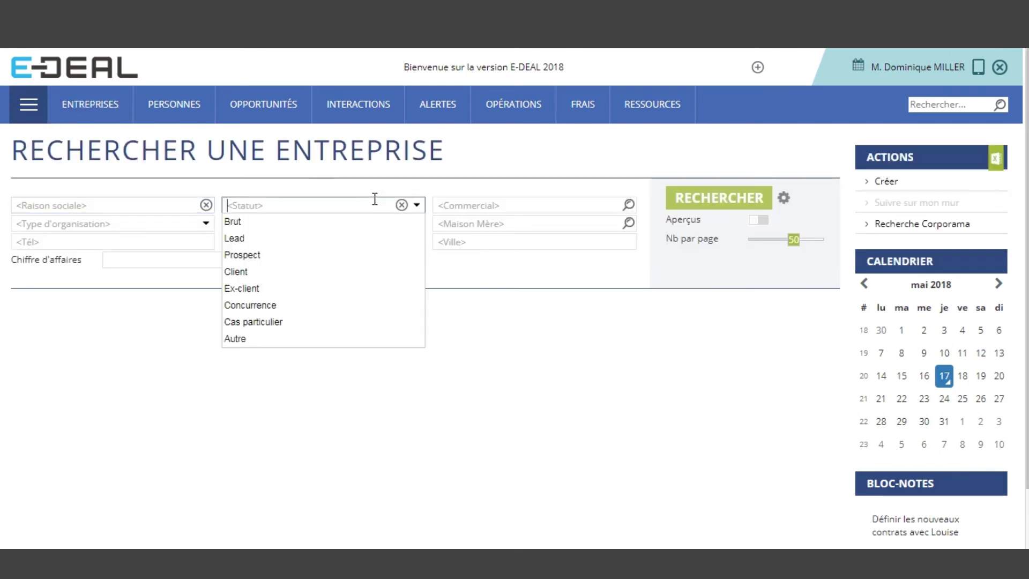
pyautogui.click(367, 223)
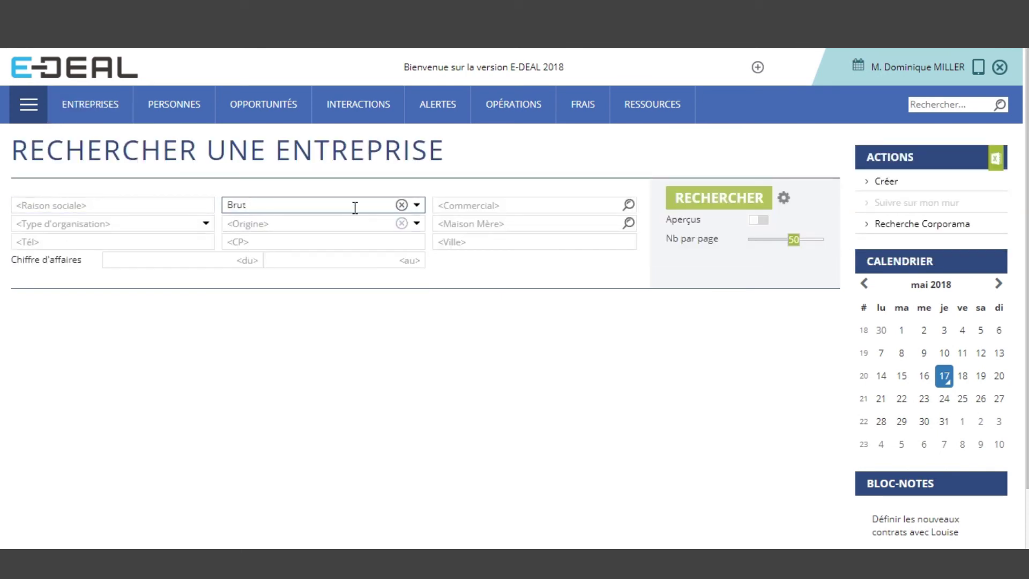
pyautogui.click(354, 207)
pyautogui.click(344, 255)
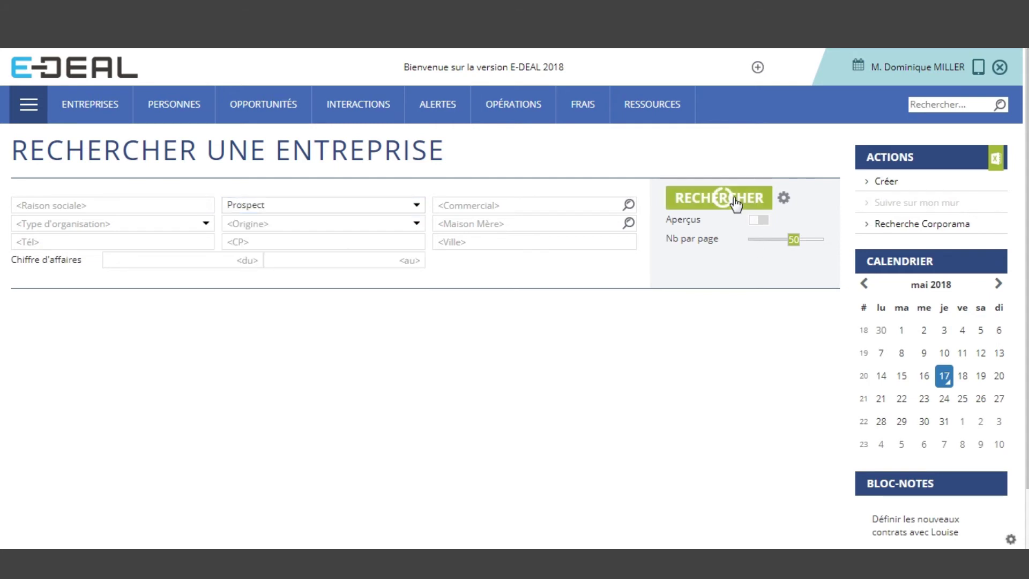
pyautogui.click(734, 199)
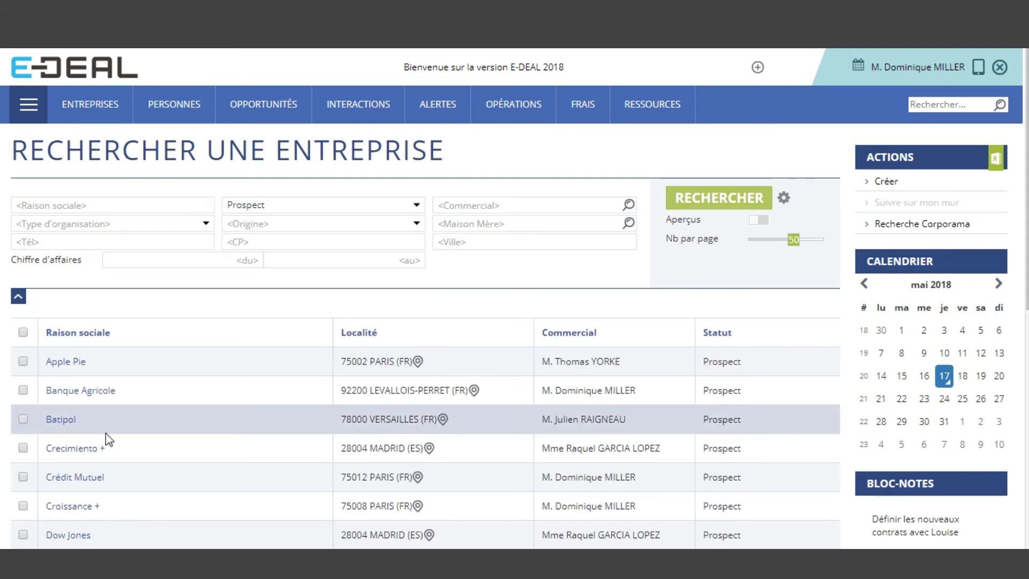
# Open the Holidays Club company record from the search results
pyautogui.moveTo(72, 426)
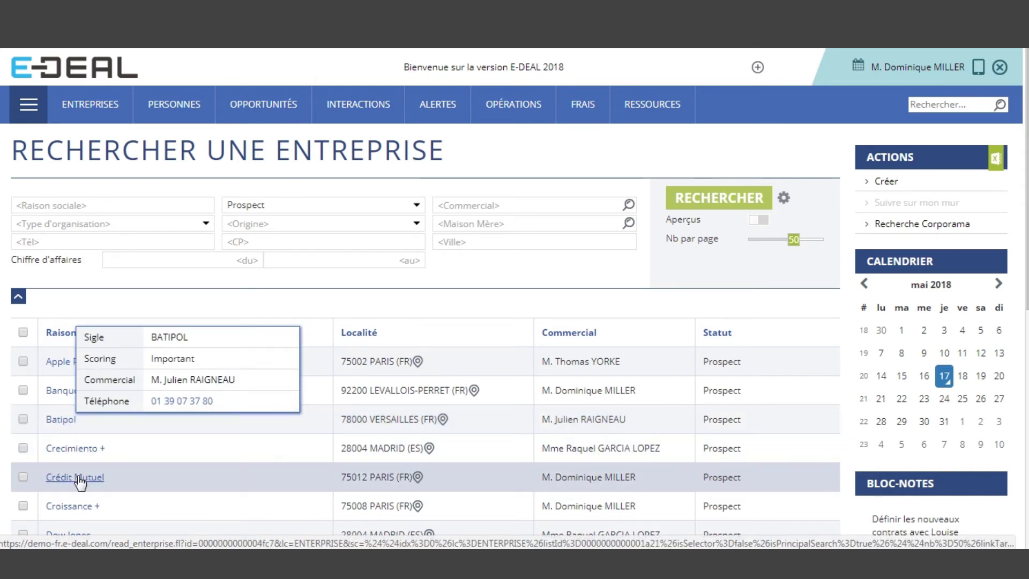
pyautogui.moveTo(79, 481)
pyautogui.scroll(-3, 167, 484)
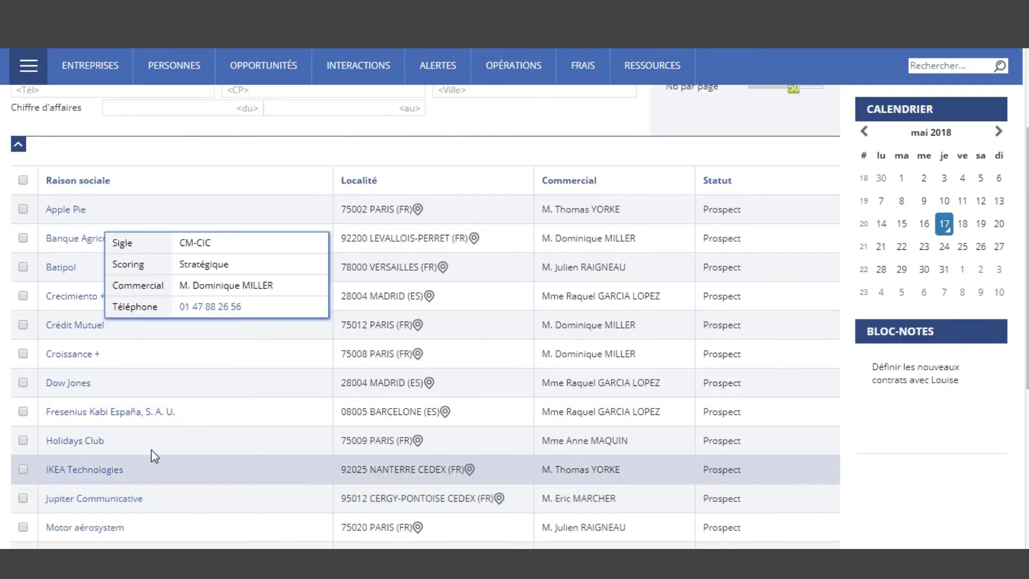
pyautogui.moveTo(94, 444)
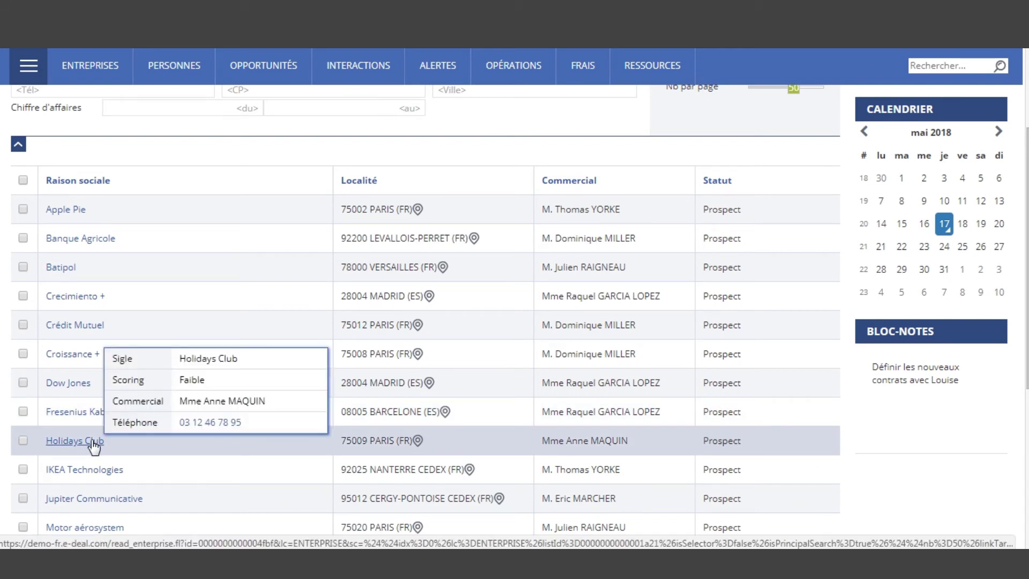
pyautogui.click(94, 445)
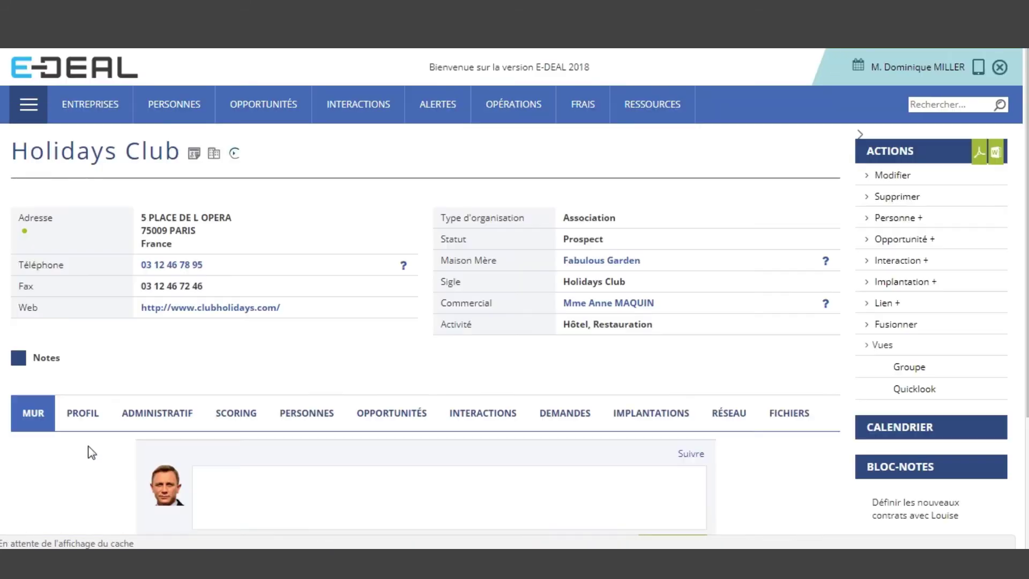
# Start a Holidays Club opportunity titled 'Equipement fin 2018' and select its single contact
pyautogui.click(912, 248)
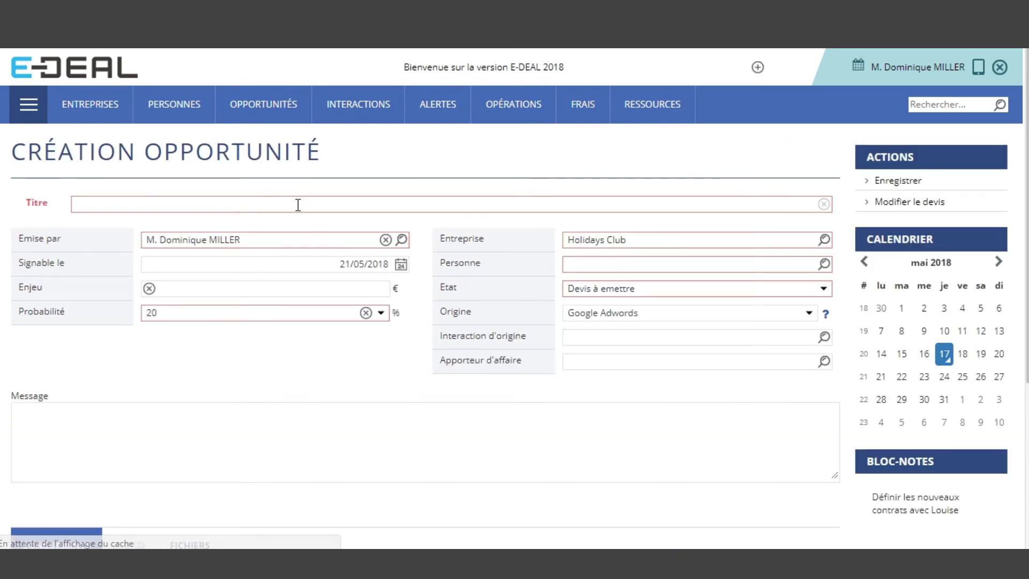
pyautogui.write('Equipement 20')
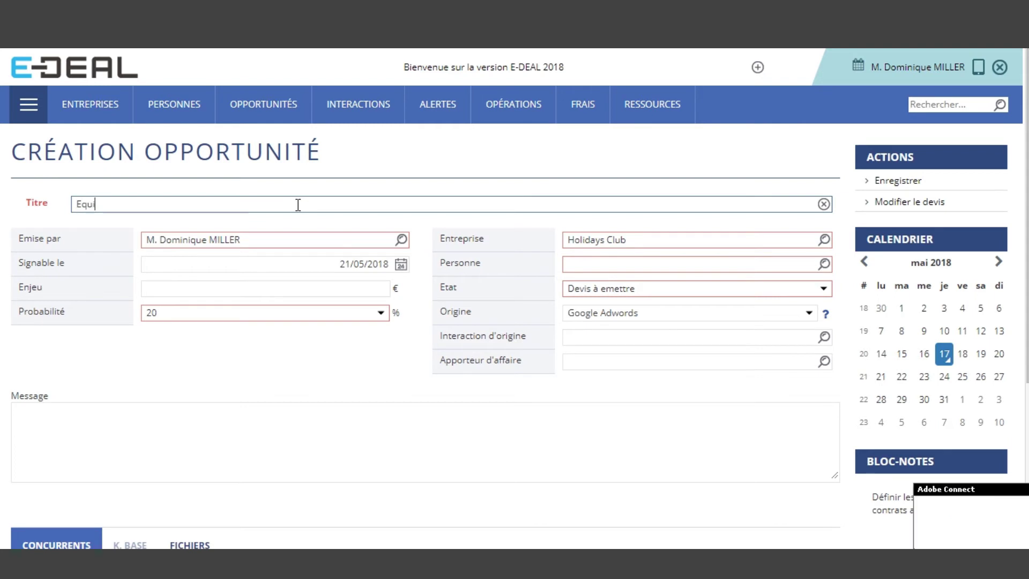
pyautogui.press('BackSpace')
pyautogui.press('BackSpace')
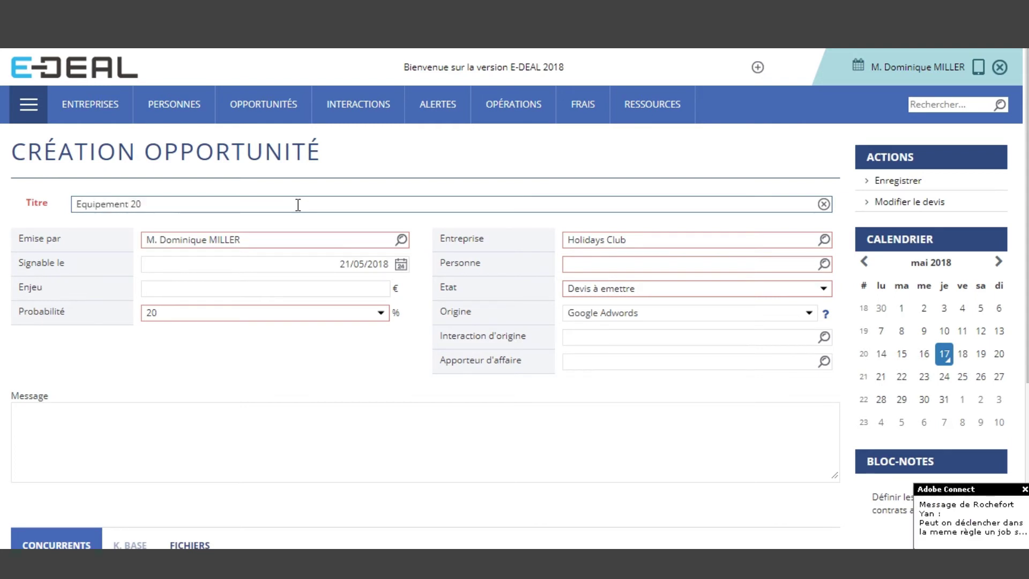
pyautogui.write('fin 2018')
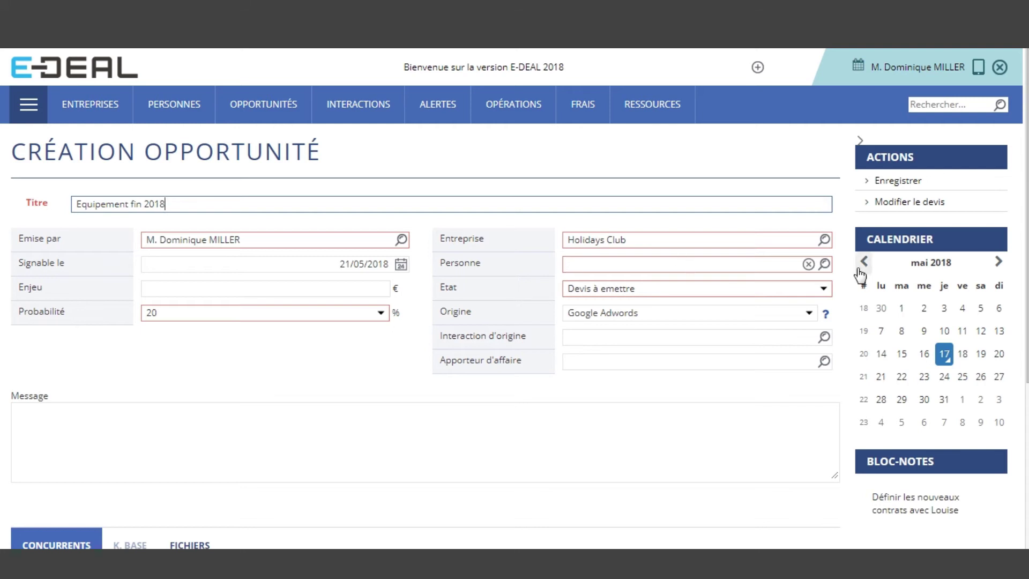
pyautogui.click(824, 263)
pyautogui.click(707, 165)
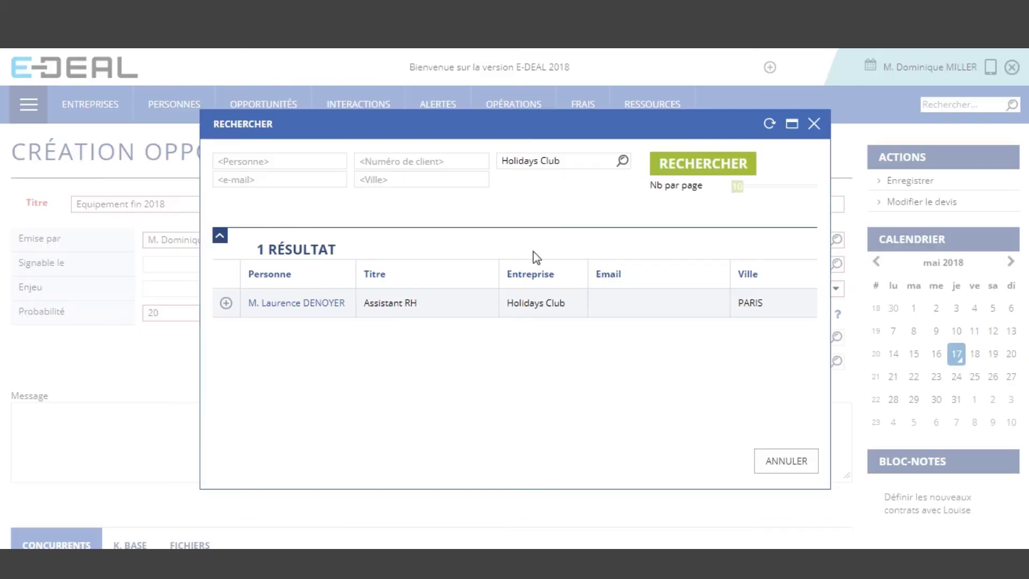
pyautogui.click(229, 304)
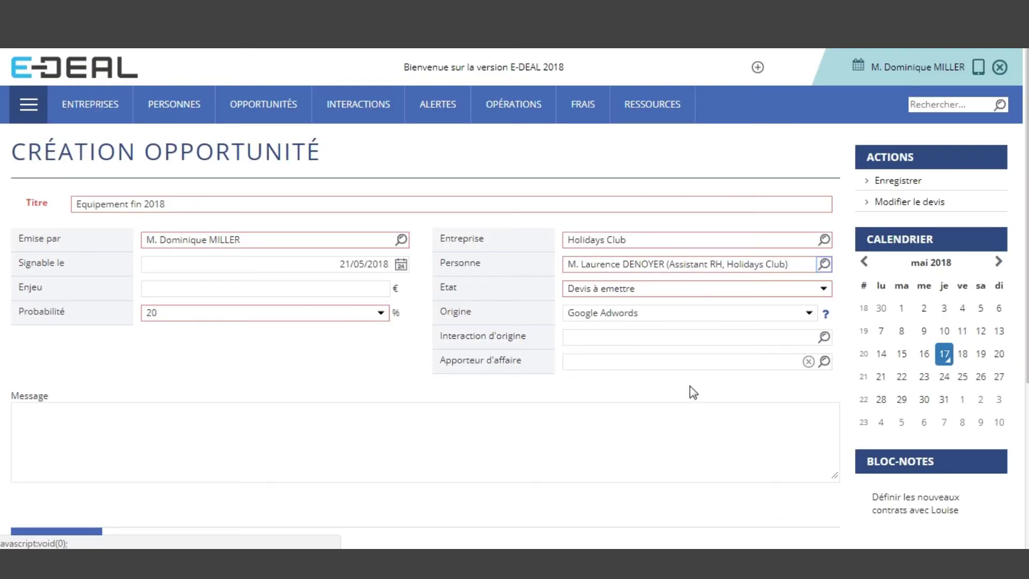
# Set Origine to Promotion Tourisme d'affaire and Enjeu to 90 000 €, then save
pyautogui.click(794, 313)
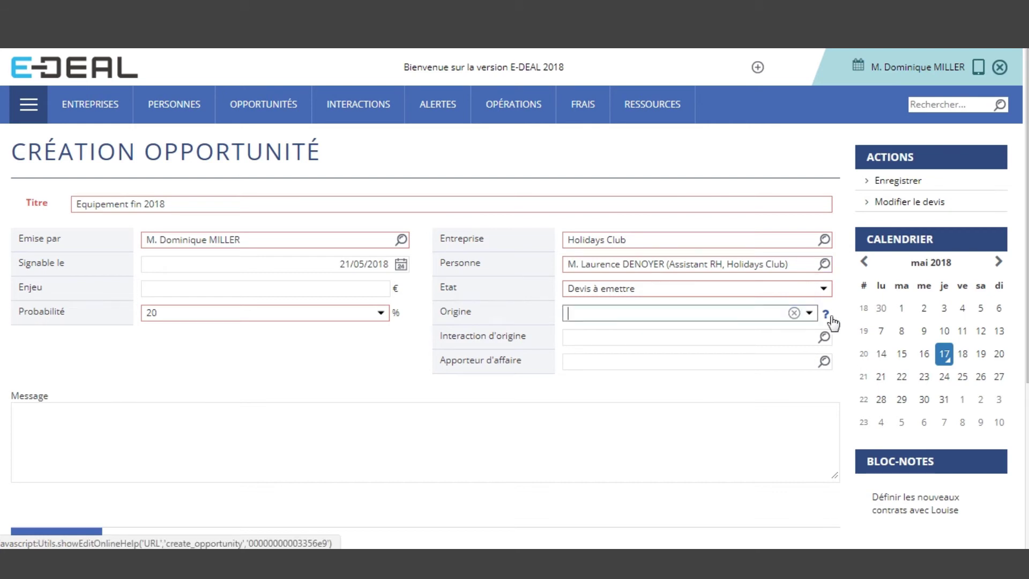
pyautogui.click(808, 313)
pyautogui.click(705, 381)
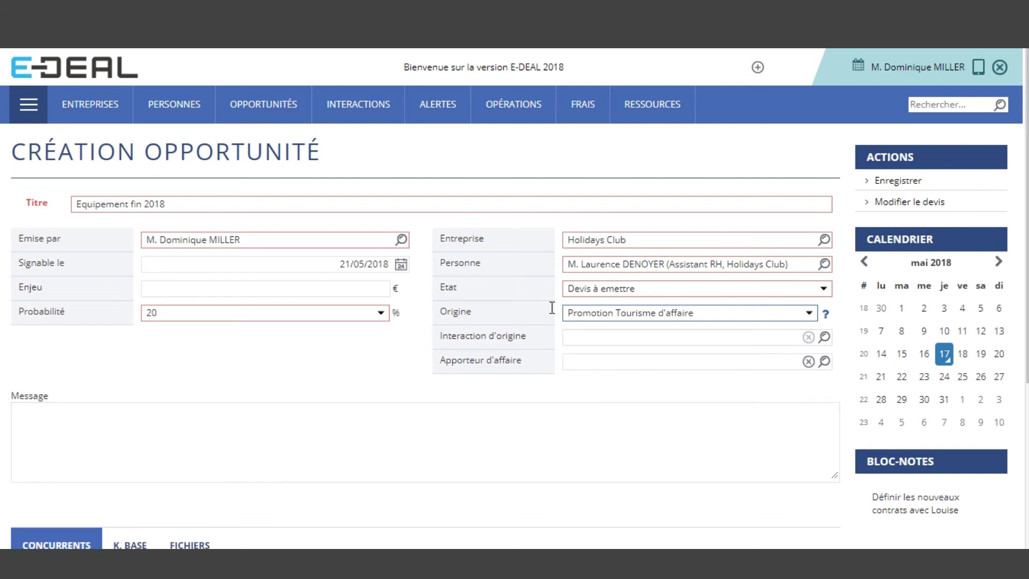
pyautogui.click(309, 290)
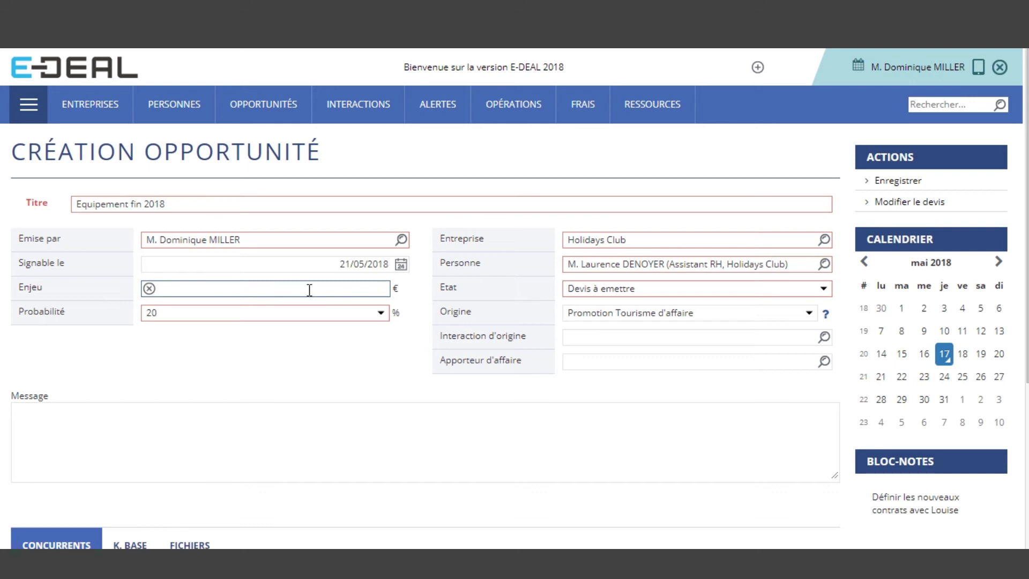
pyautogui.write('90 000')
pyautogui.click(344, 450)
pyautogui.scroll(-5, 363, 404)
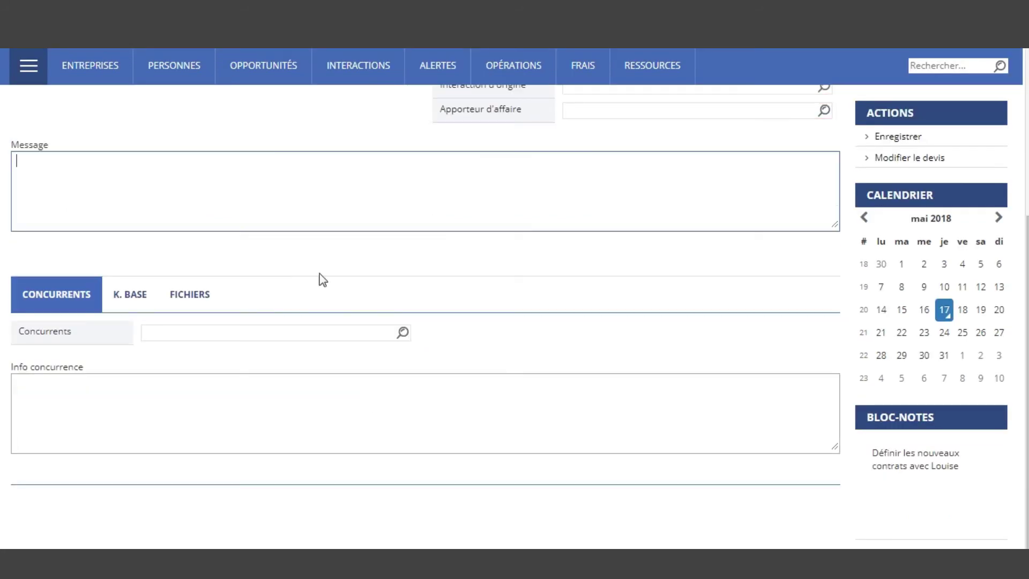
pyautogui.scroll(5, 832, 249)
pyautogui.click(899, 182)
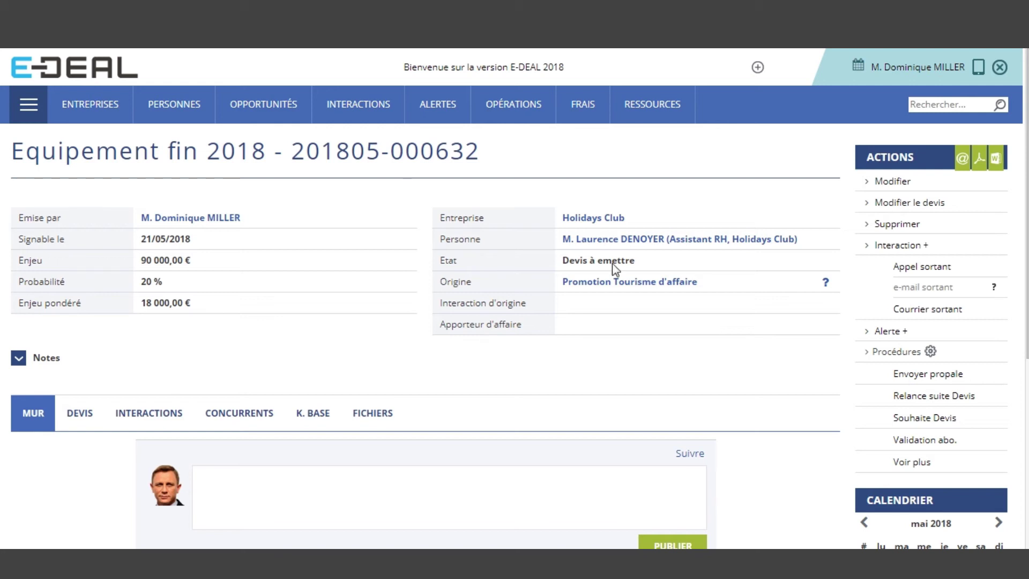
# Change the Equipement fin 2018 opportunity's Etat from Devis à emettre to Négociation and save
pyautogui.click(894, 182)
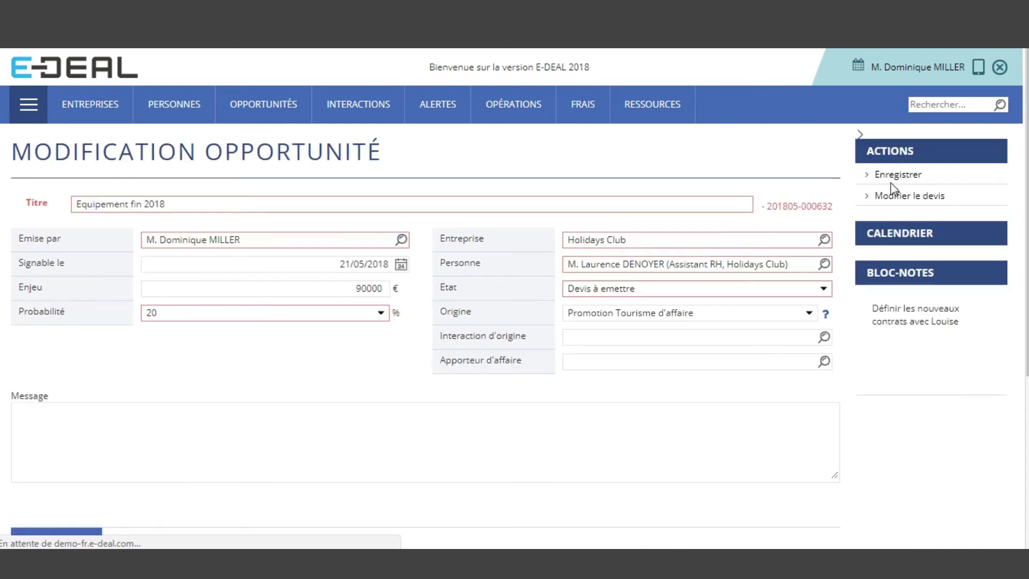
pyautogui.click(758, 289)
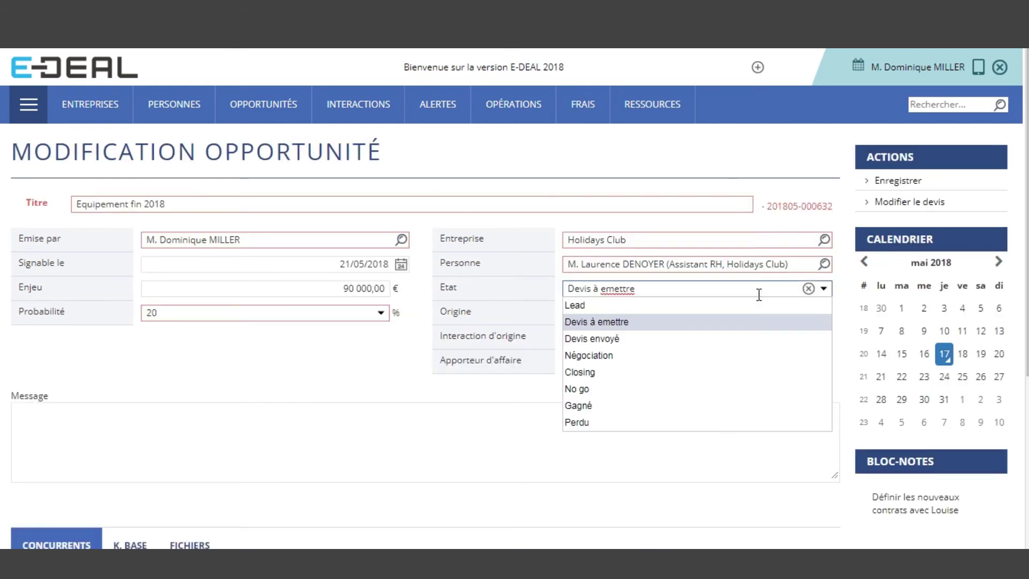
pyautogui.click(729, 356)
pyautogui.click(896, 182)
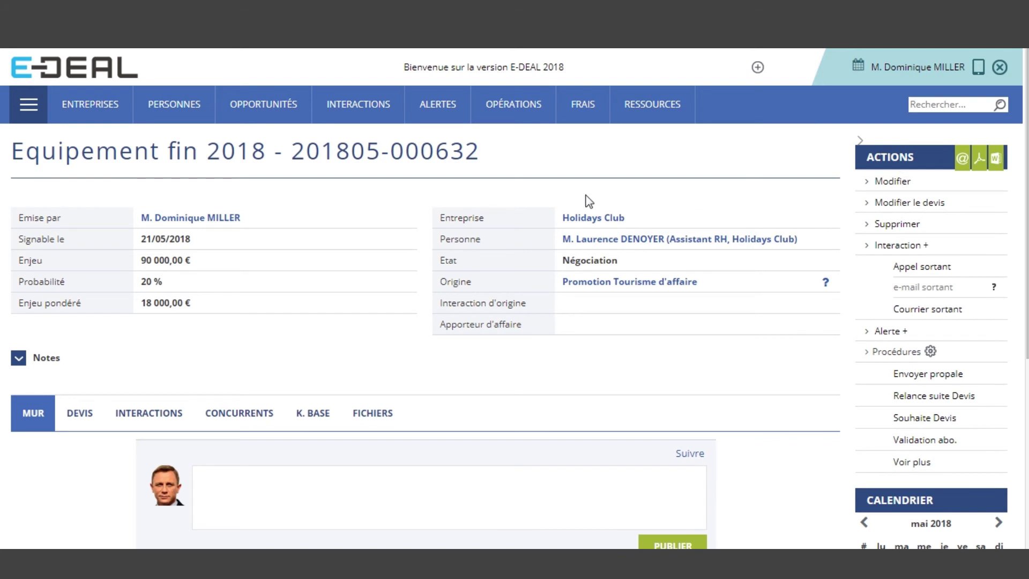
pyautogui.moveTo(567, 227)
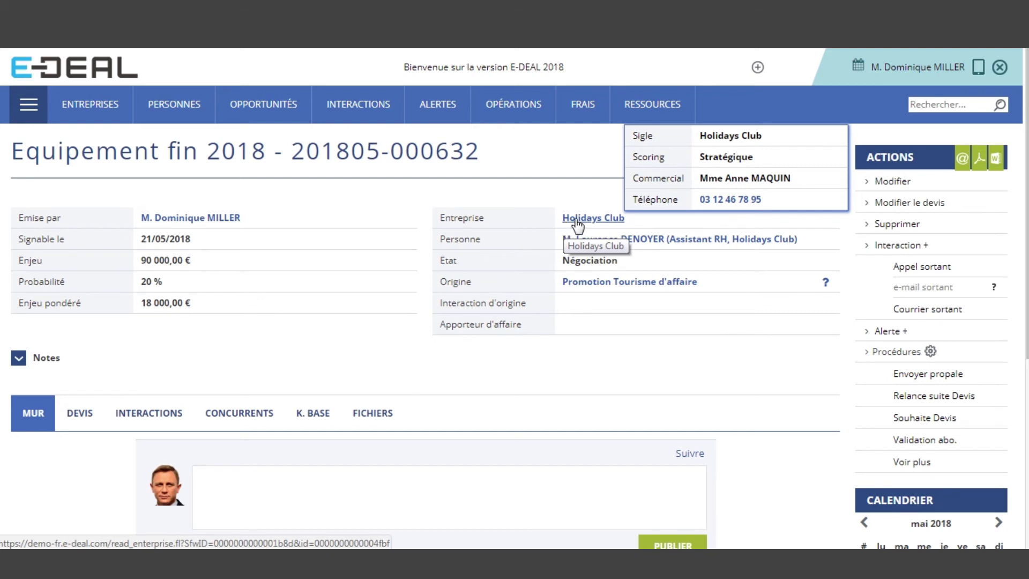
# Check Holidays Club's PROFIL tab showing Scoring Stratégique, and review its change history
pyautogui.click(577, 224)
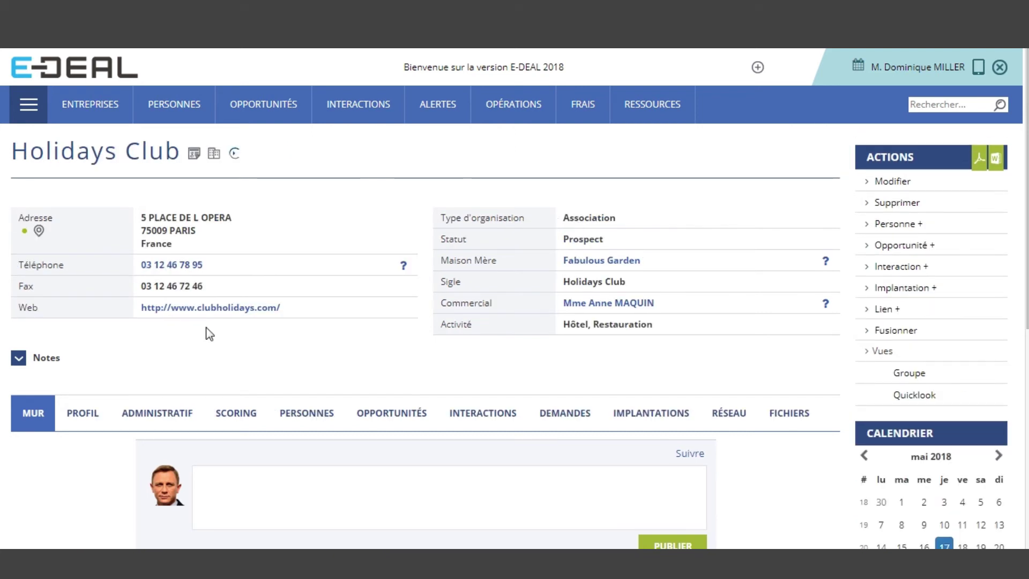
pyautogui.click(95, 406)
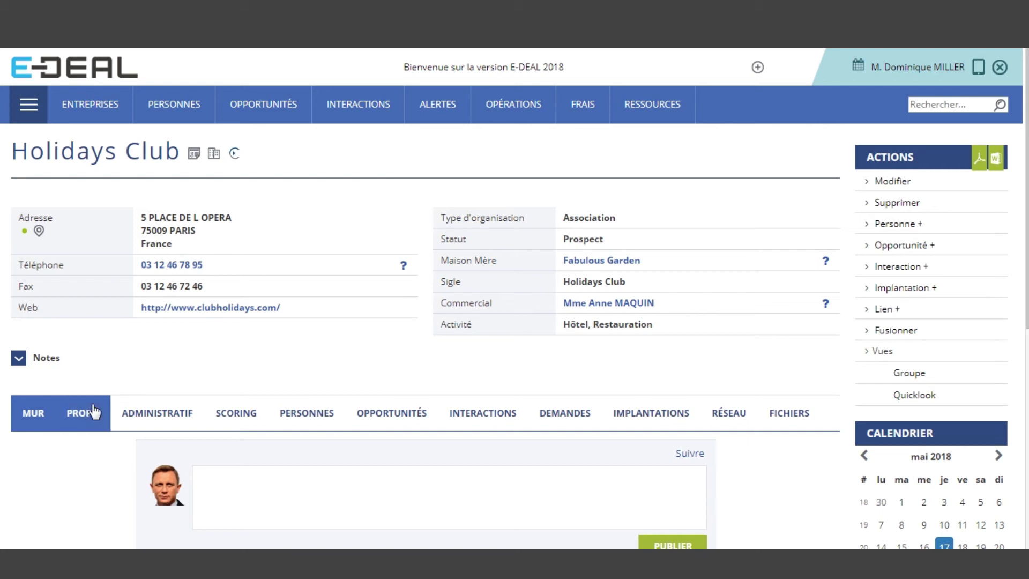
pyautogui.scroll(-2, 102, 410)
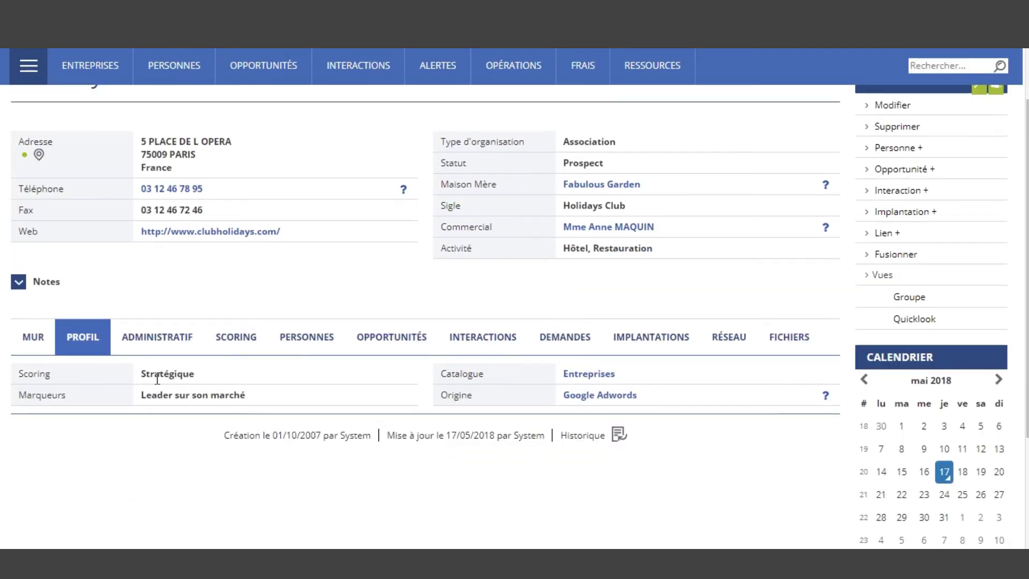
pyautogui.click(619, 436)
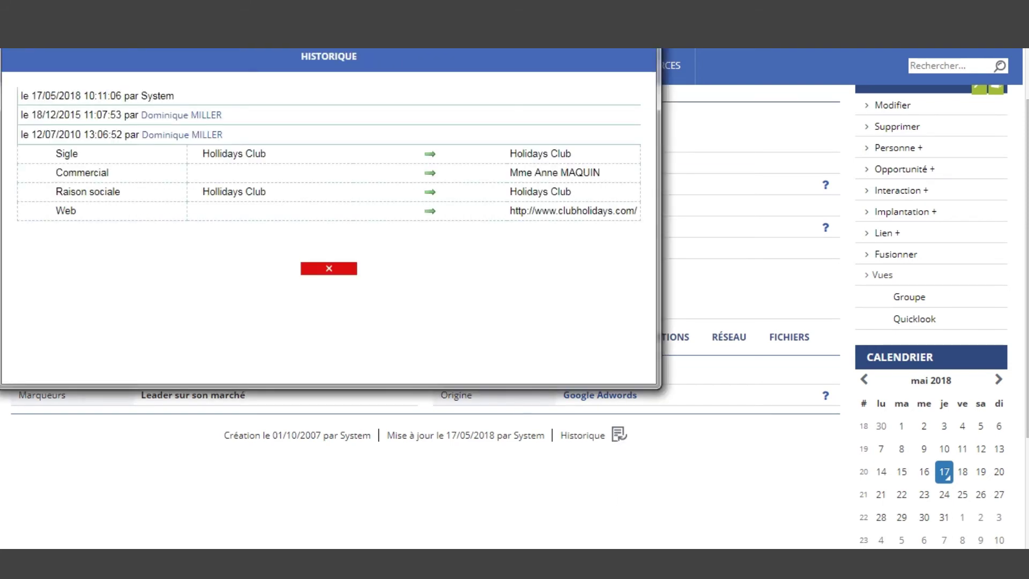
pyautogui.click(329, 268)
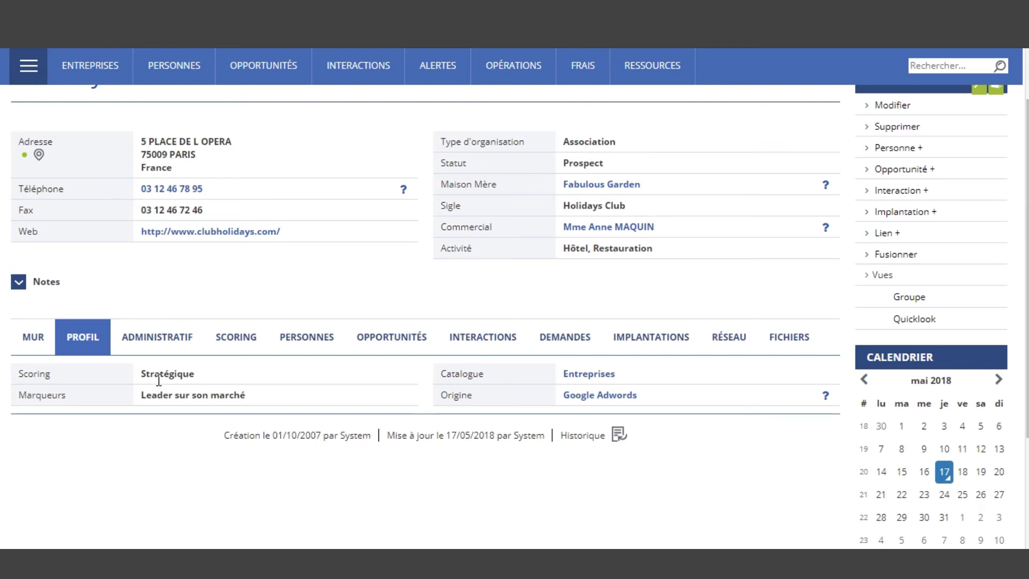
# Browse Holidays Club's OPPORTUNITÉS list, then switch back to the PowerPoint slideshow
pyautogui.click(422, 351)
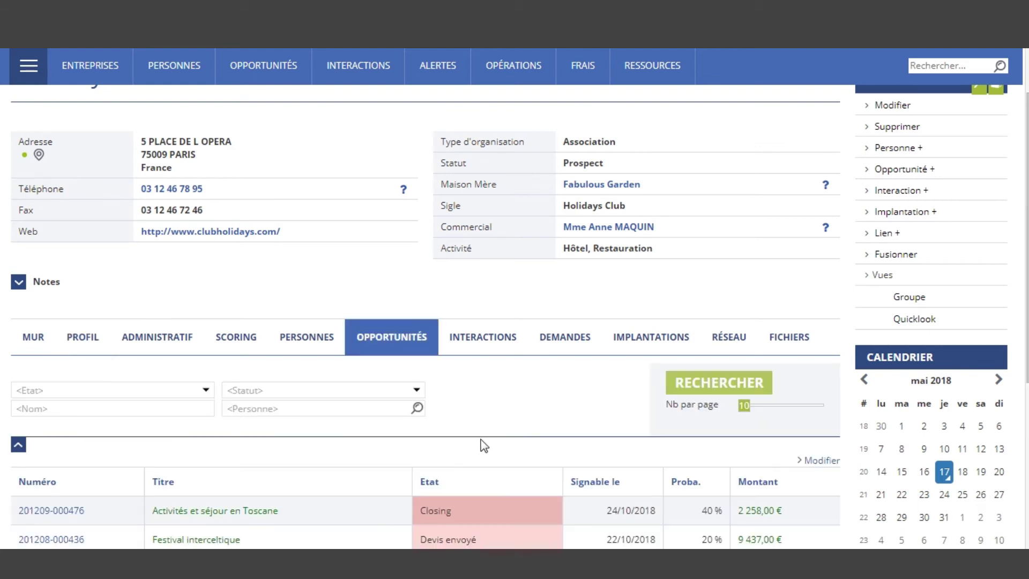
pyautogui.scroll(-4, 489, 455)
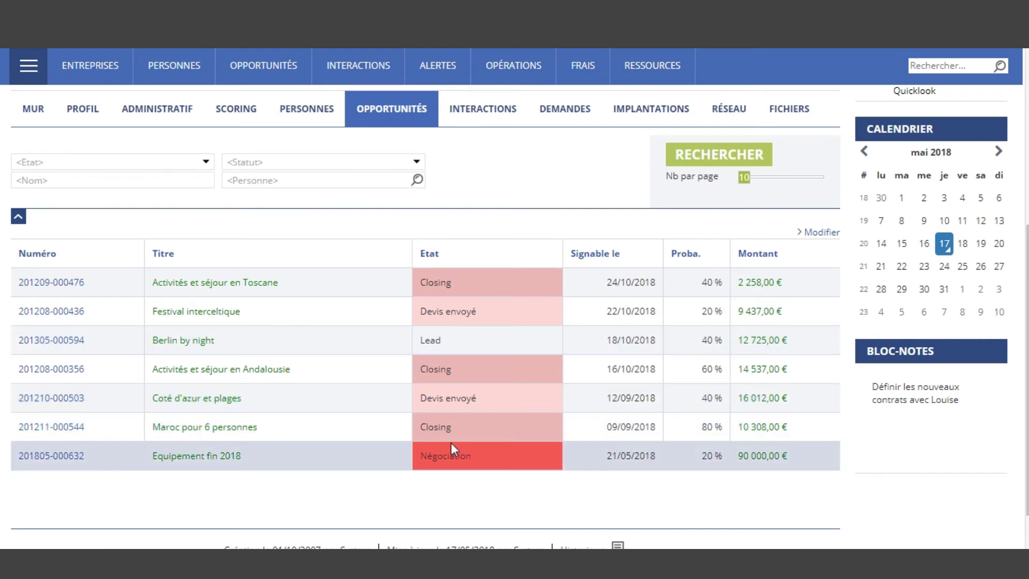
pyautogui.scroll(6, 453, 445)
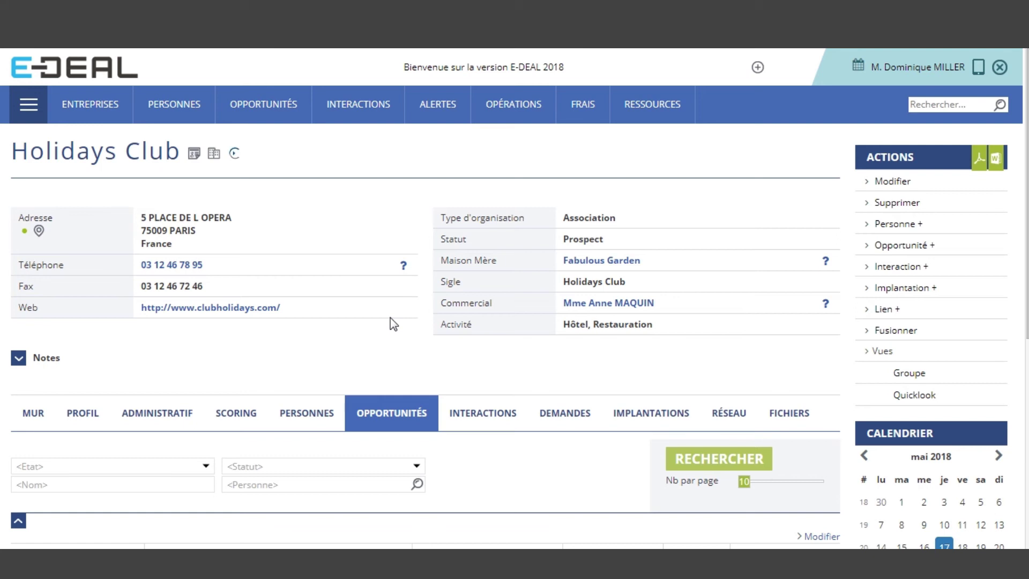
pyautogui.hotkey('alt', 'Tab')
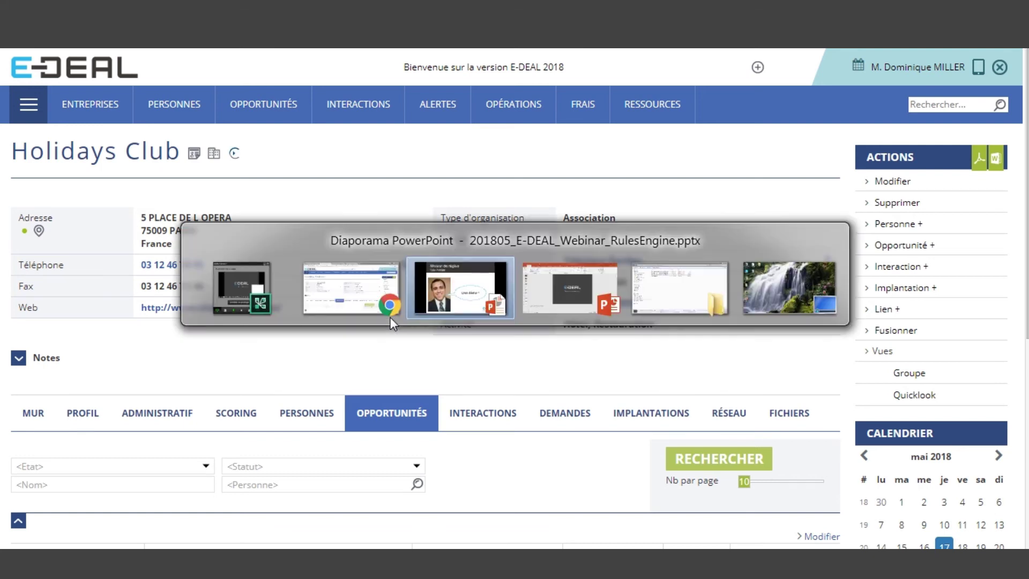